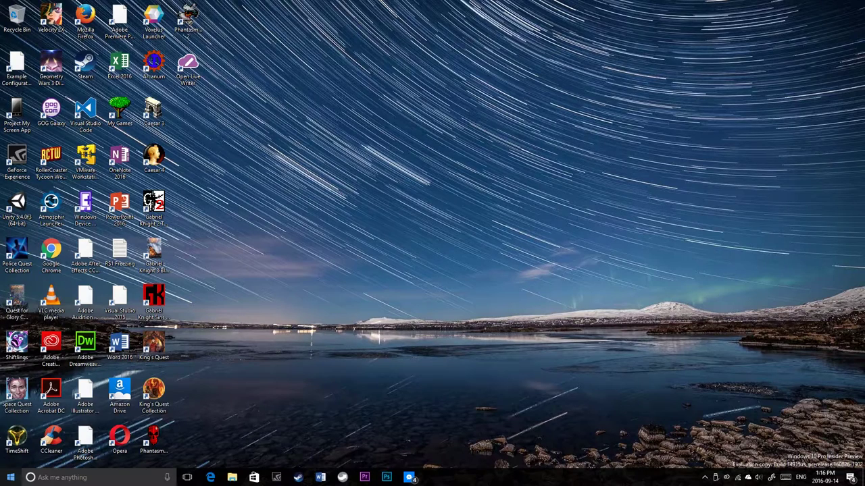
Step: Launch the Windows Settings app over the desktop with Win+I
key("super+i")
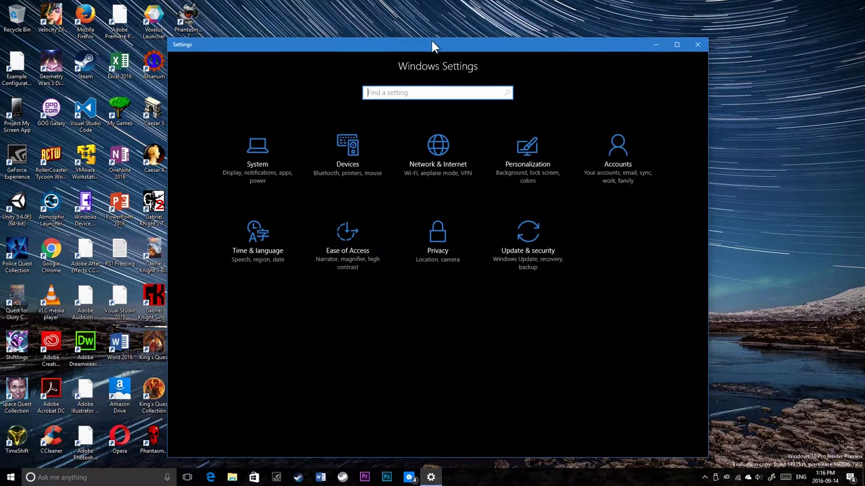
Step: Move the Settings window up and open the System About page
left_click_drag(431, 46, 441, 20)
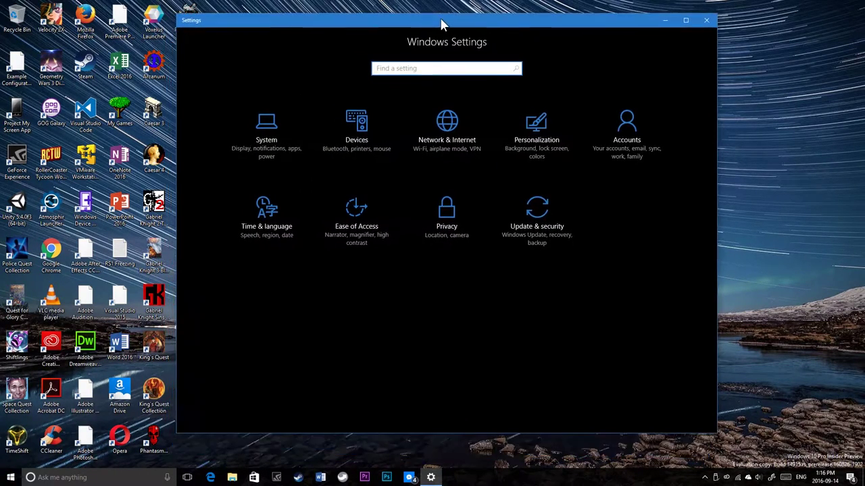
left_click(254, 142)
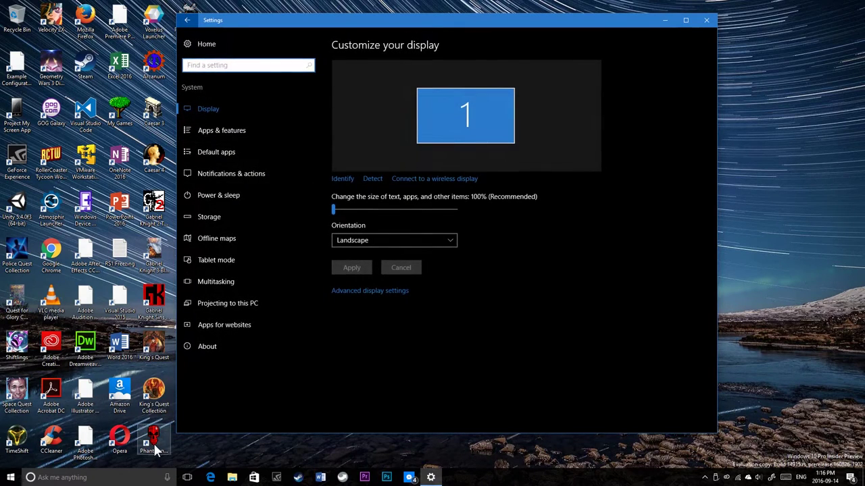
left_click(233, 347)
scroll(431, 329, "down", 1)
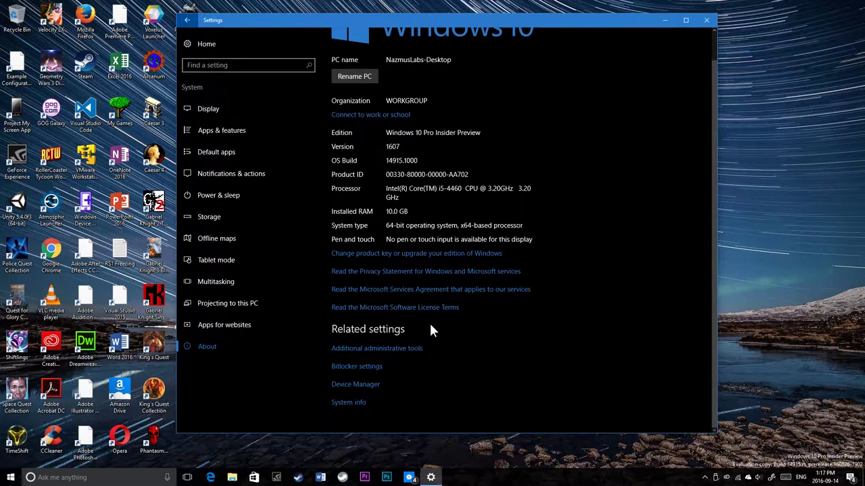
Step: Magnify the screen to read OS build 14915.1000, then zoom back to normal
key("super+plus")
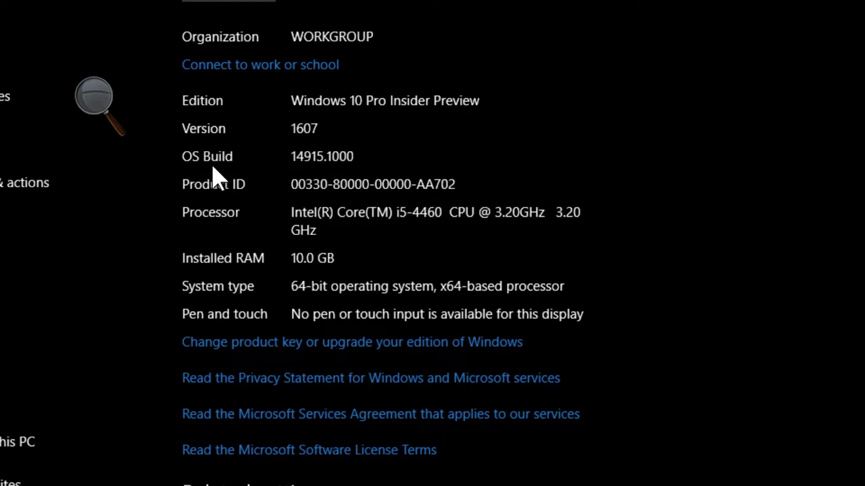
key("super+plus")
key("super+plus")
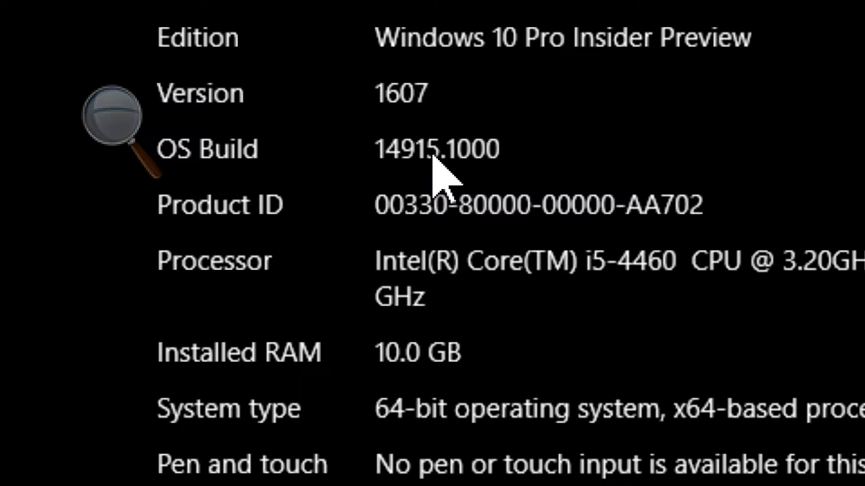
key("super+minus")
key("super+minus")
key("super+minus")
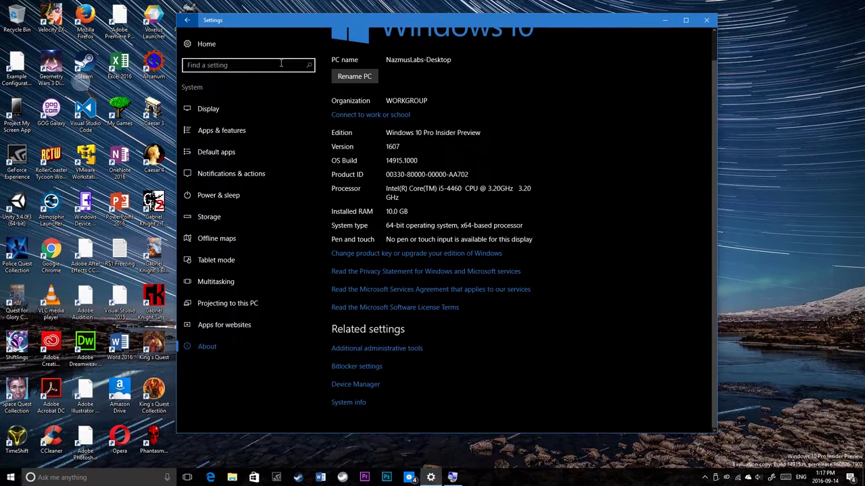
Step: Open Update & security and review the Windows Insider Program settings
left_click(199, 35)
left_click(530, 220)
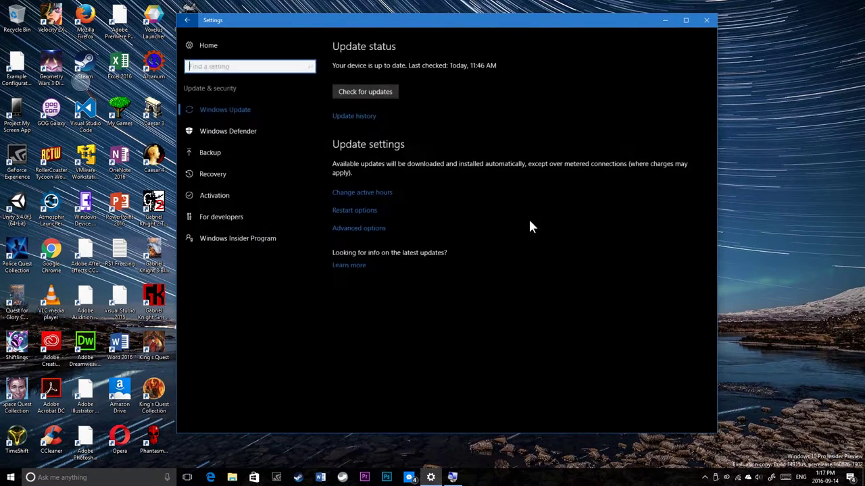
left_click(248, 244)
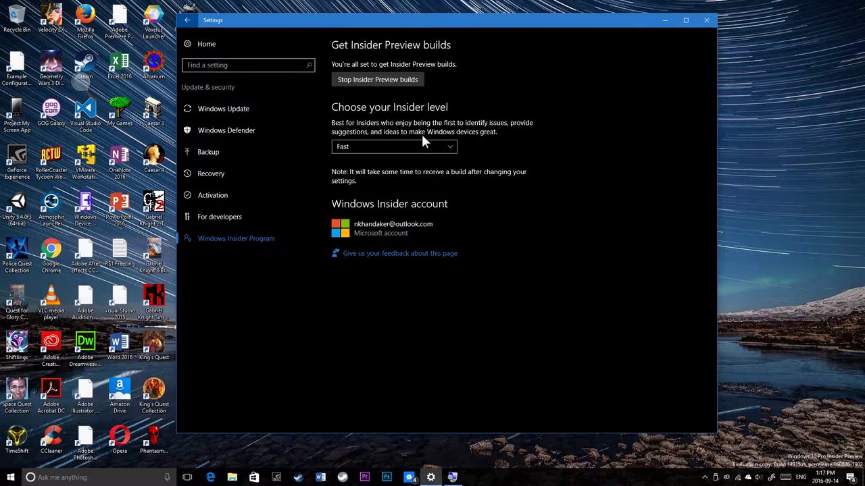
left_click(235, 114)
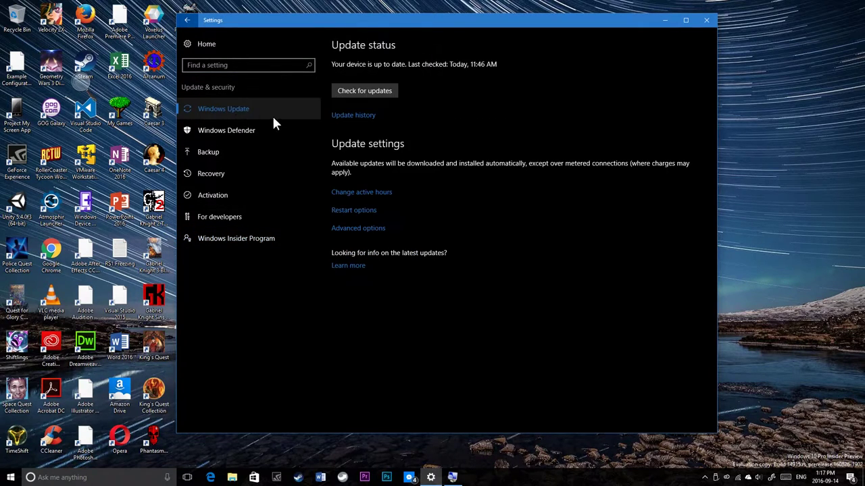
left_click(241, 242)
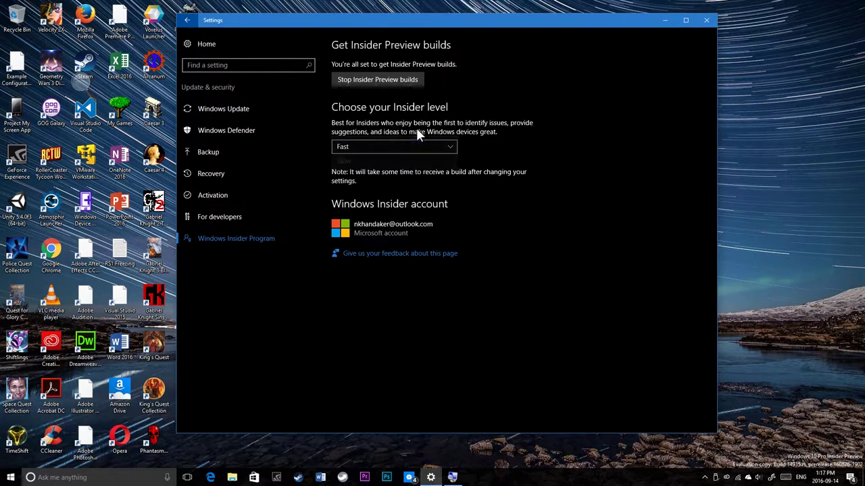
left_click(208, 108)
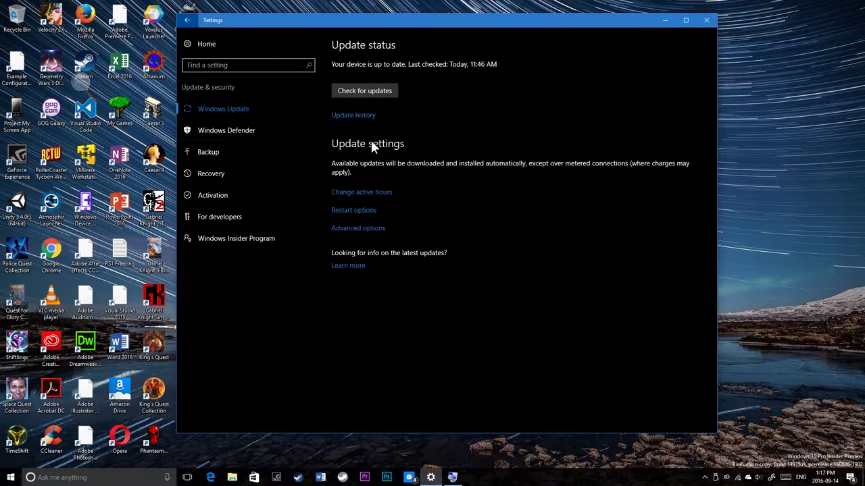
Step: Check for updates so build 14926 starts preparing, then view Update history
left_click(390, 95)
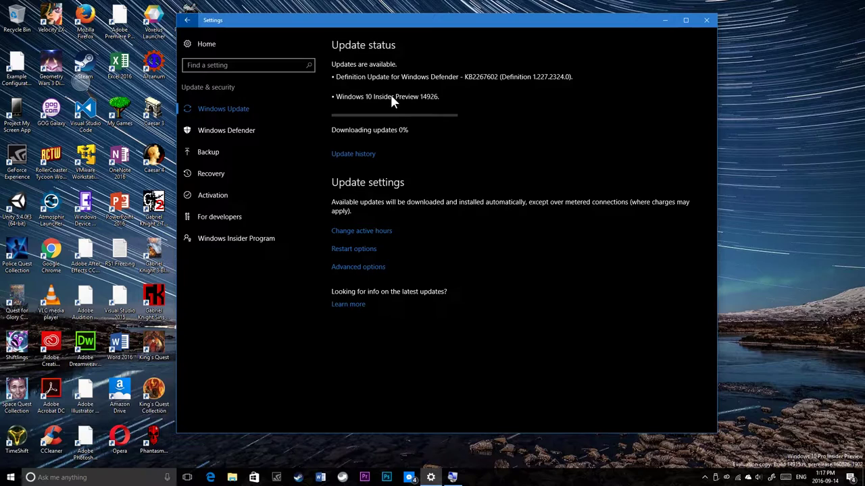
left_click_drag(338, 77, 447, 79)
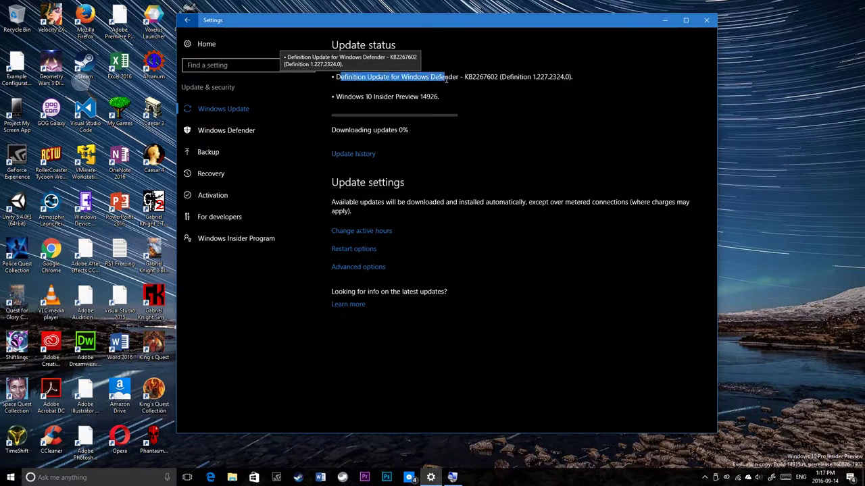
left_click(447, 78)
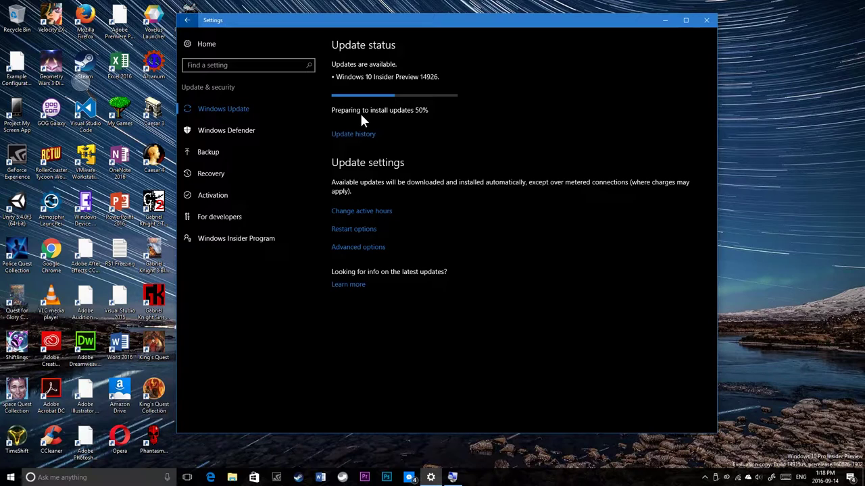
left_click(352, 134)
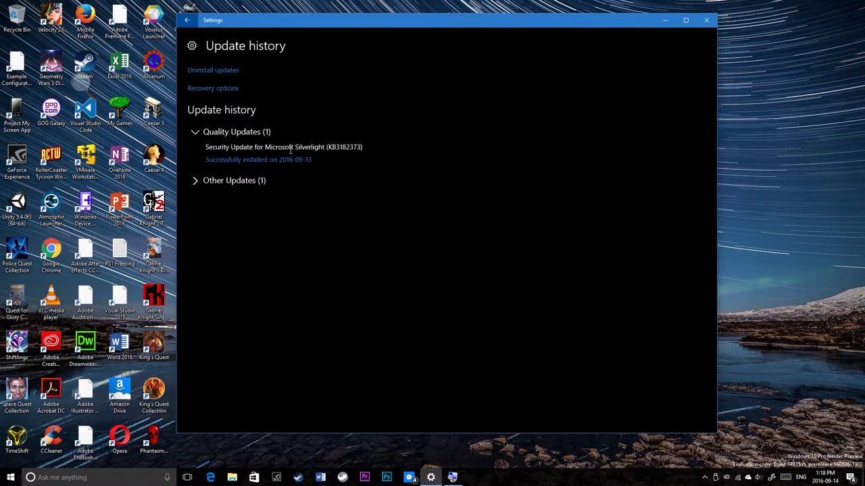
Step: Expand and collapse Quality Updates and Other Updates to review the Silverlight update
left_click_drag(216, 145, 243, 140)
left_click(211, 129)
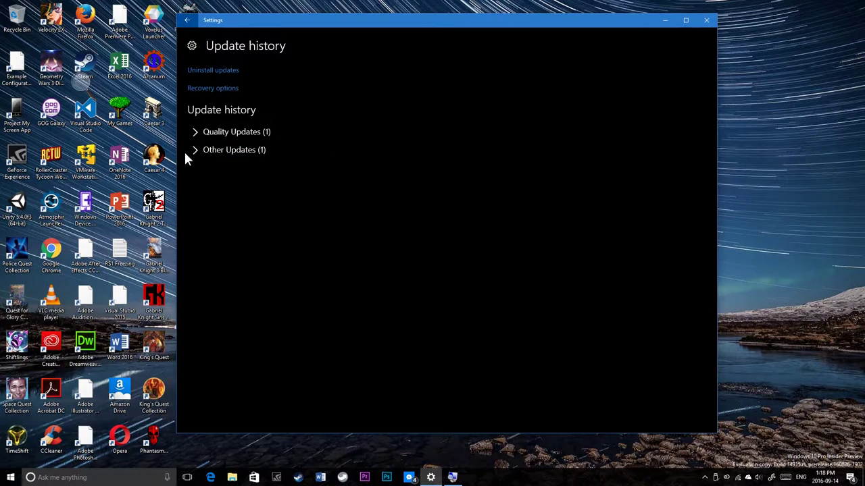
left_click(204, 152)
left_click(206, 149)
left_click(216, 131)
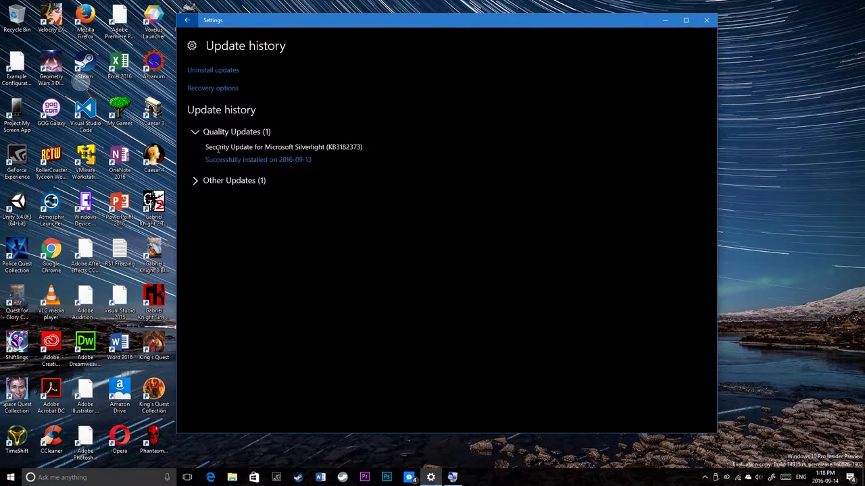
left_click(212, 181)
left_click(236, 134)
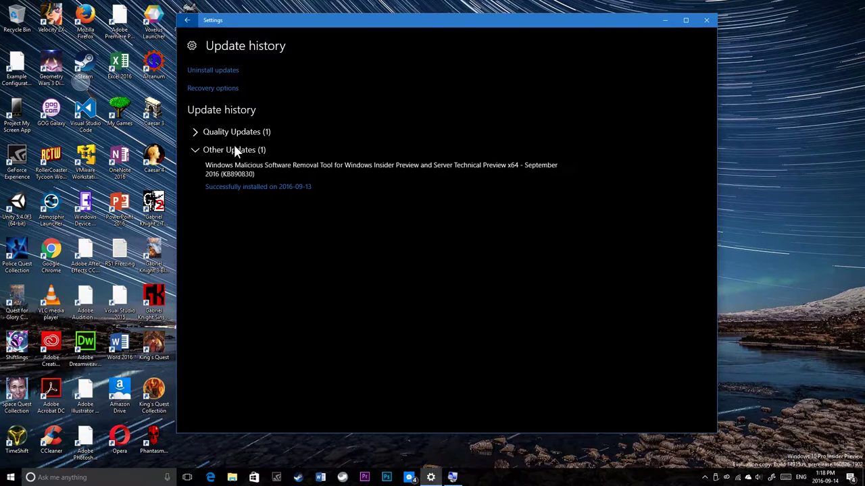
left_click(233, 148)
left_click(240, 134)
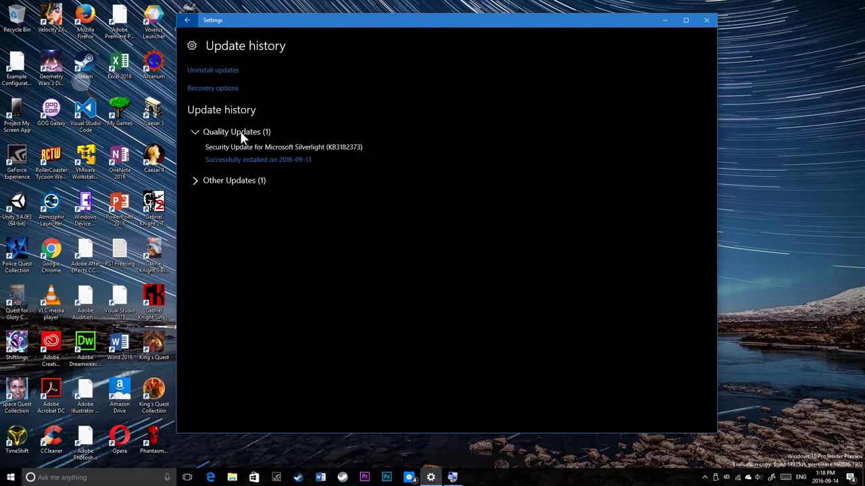
left_click(240, 133)
Step: Inspect the KB890830 removal tool entry, recheck Quality Updates, and return to Windows Update
left_click(236, 151)
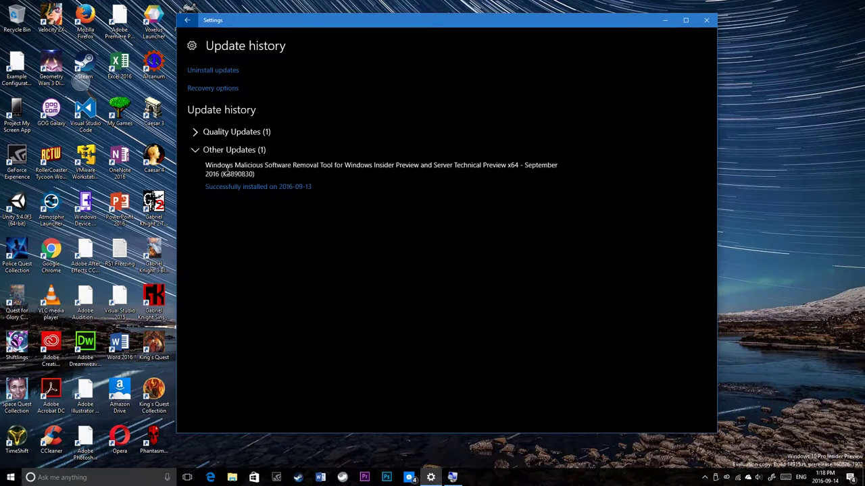
double_click(240, 174)
left_click(341, 180)
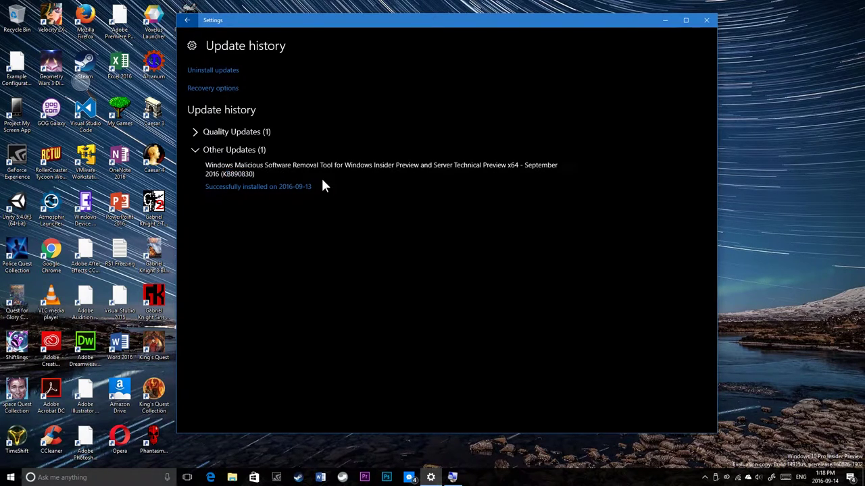
left_click(235, 151)
left_click(236, 133)
left_click(231, 132)
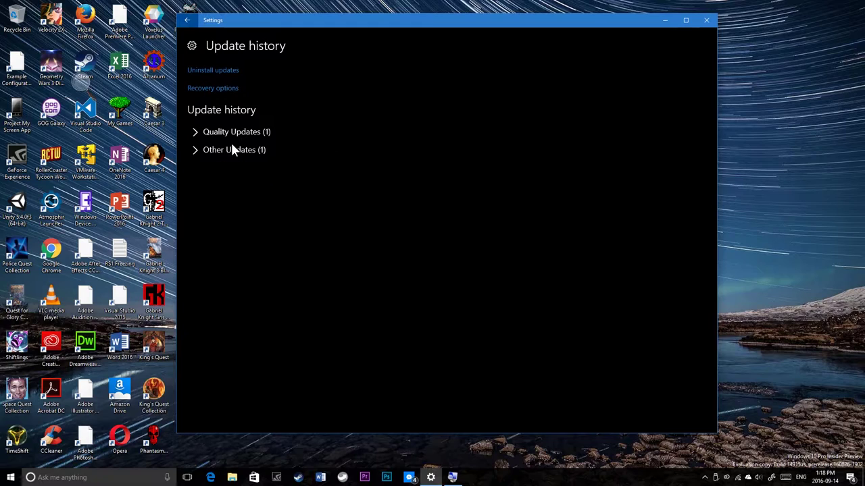
left_click(230, 131)
left_click_drag(243, 147, 365, 147)
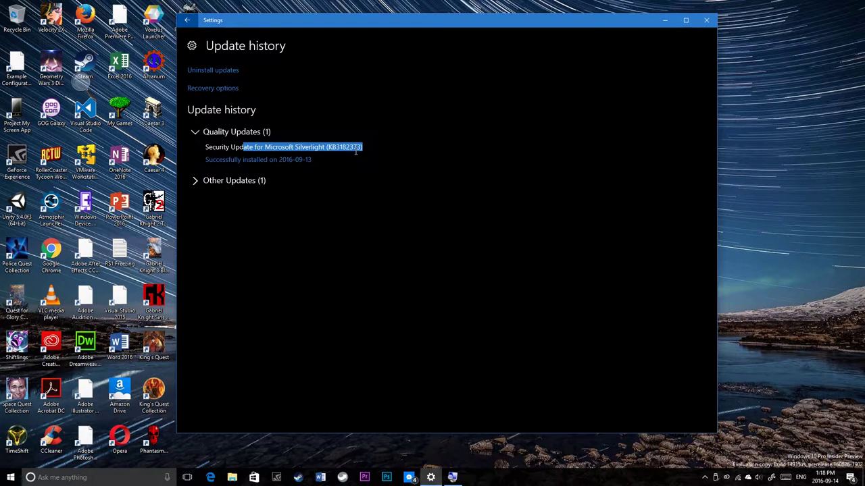
left_click(253, 131)
left_click(188, 20)
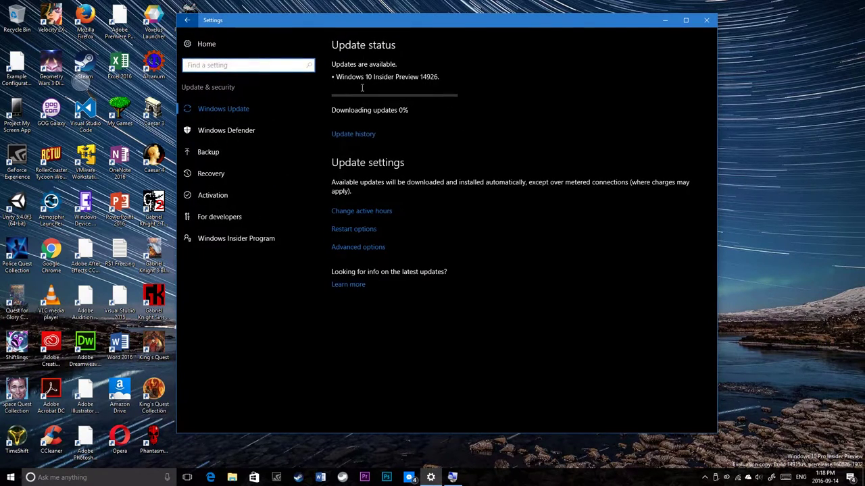
left_click_drag(362, 78, 421, 78)
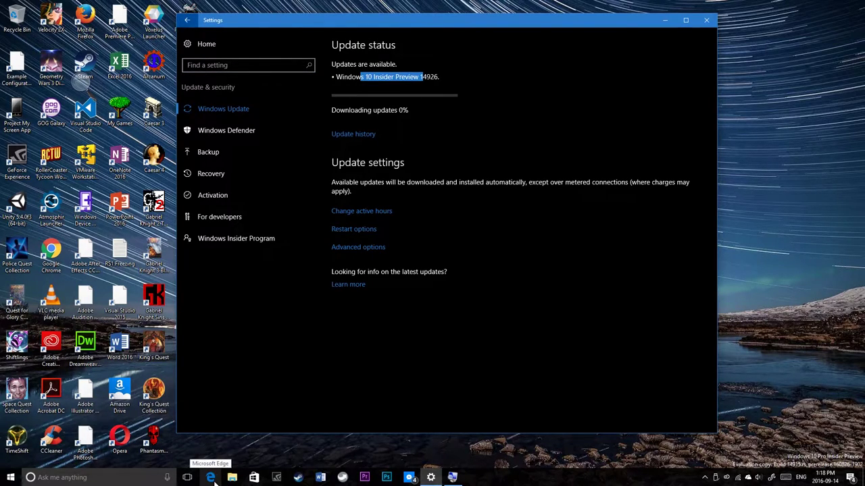
left_click(464, 150)
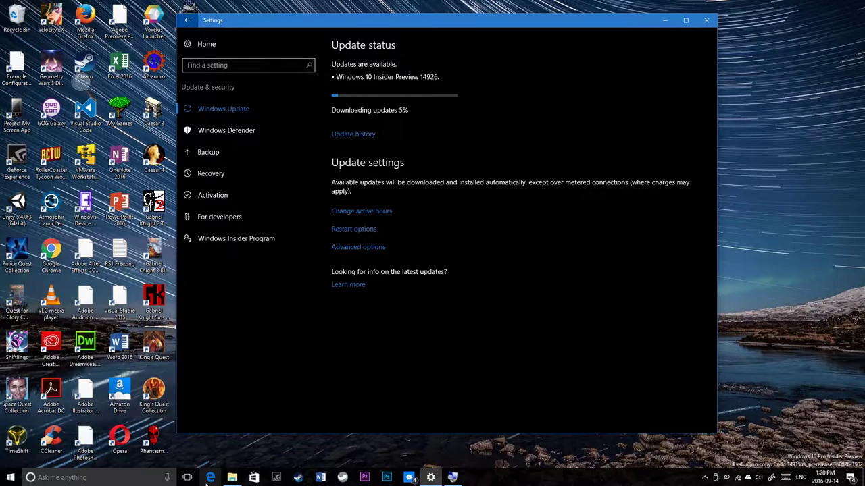
left_click(210, 477)
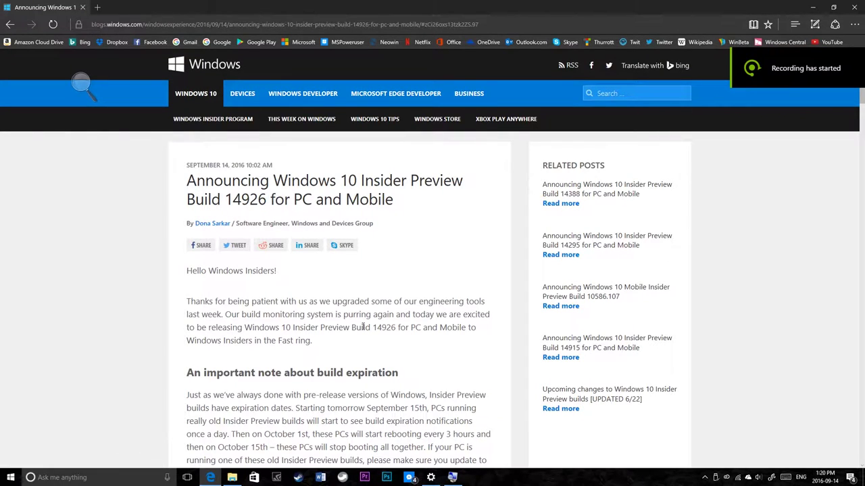
Step: Zoom in on the build 14926 announcement page with Ctrl+Plus
left_click_drag(405, 208, 408, 265)
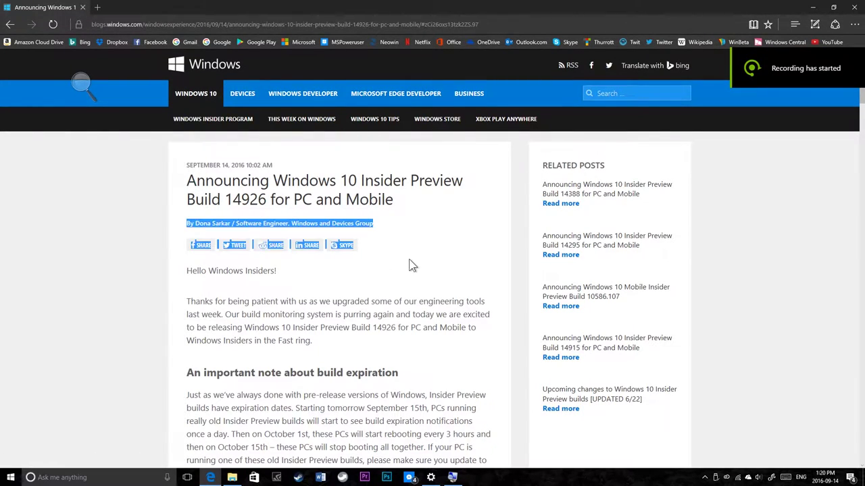
key("ctrl+plus")
key("ctrl+plus")
key("ctrl+plus")
key("ctrl+plus")
key("ctrl+plus")
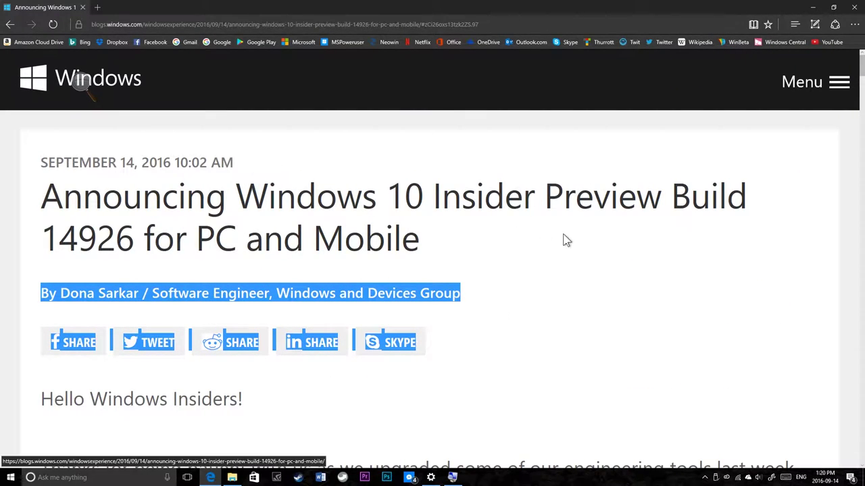
left_click(562, 237)
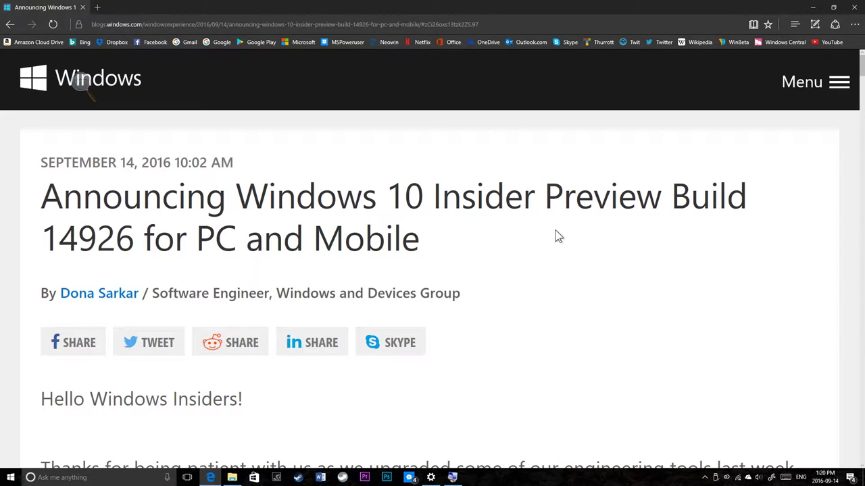
Step: Scroll to the note giving build 14926 a May 1st, 2017 expiration date
scroll(558, 236, "down", 3)
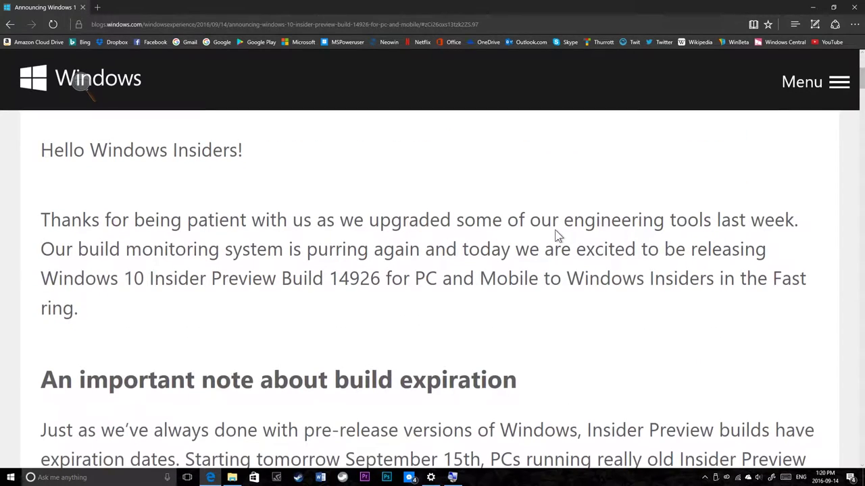
scroll(558, 236, "down", 3)
scroll(556, 233, "down", 2)
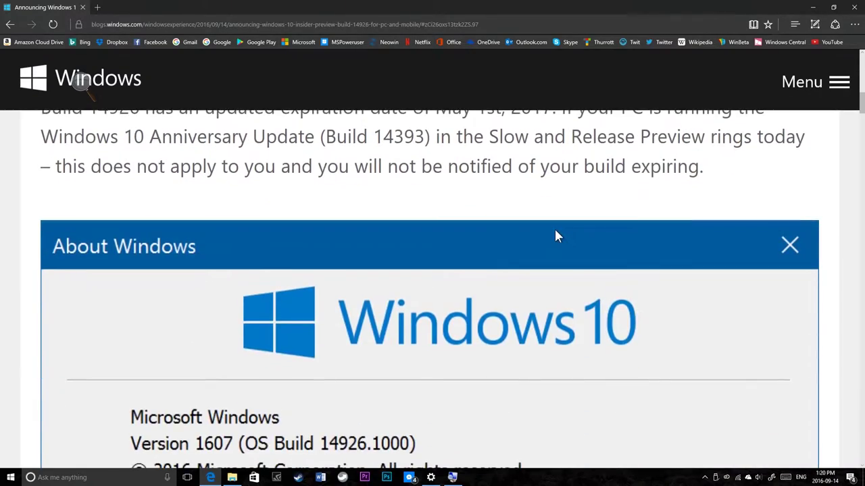
scroll(556, 229, "up", 2)
scroll(555, 236, "up", 1)
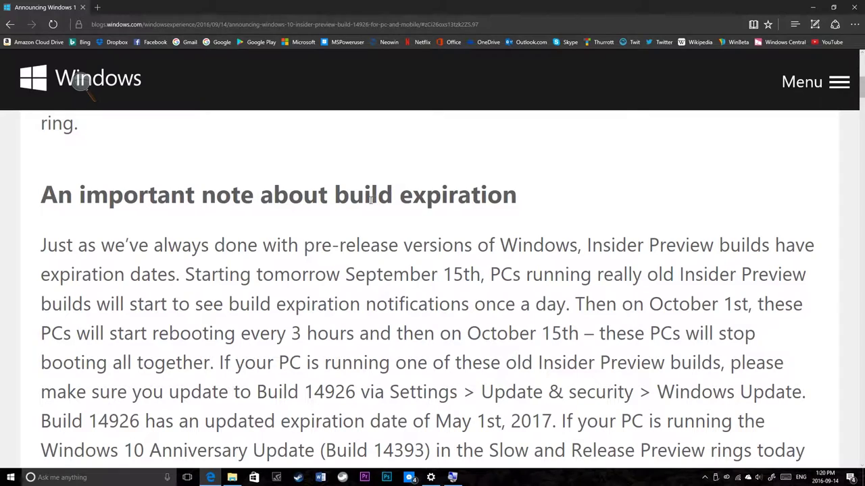
scroll(371, 199, "down", 1)
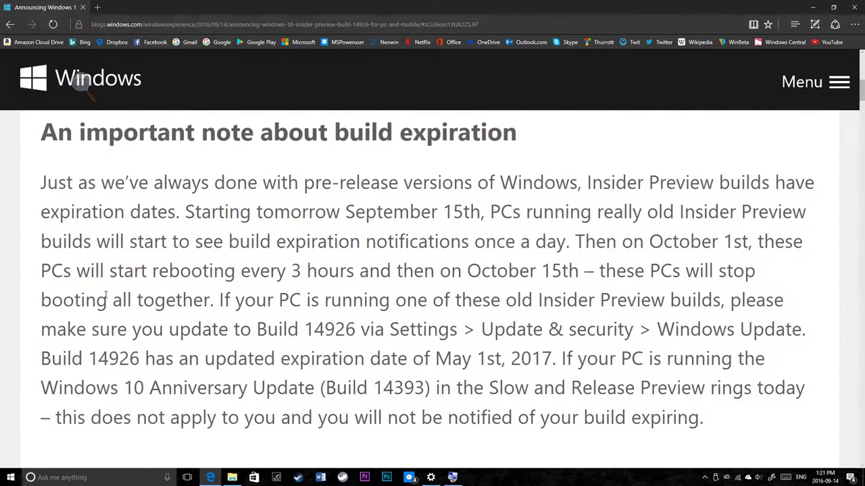
Step: Scroll to the About Windows screenshot showing the 5/1/2017 4:59 PM expiry, then open Start
scroll(208, 332, "down", 2)
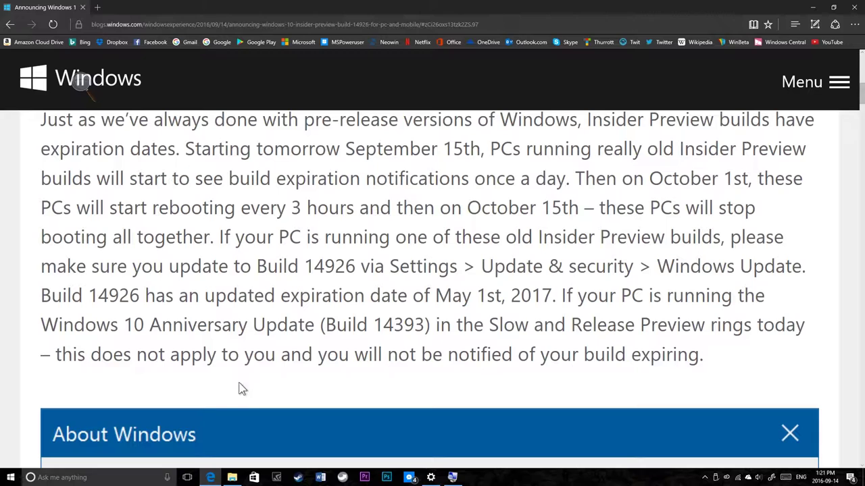
scroll(210, 385, "down", 4)
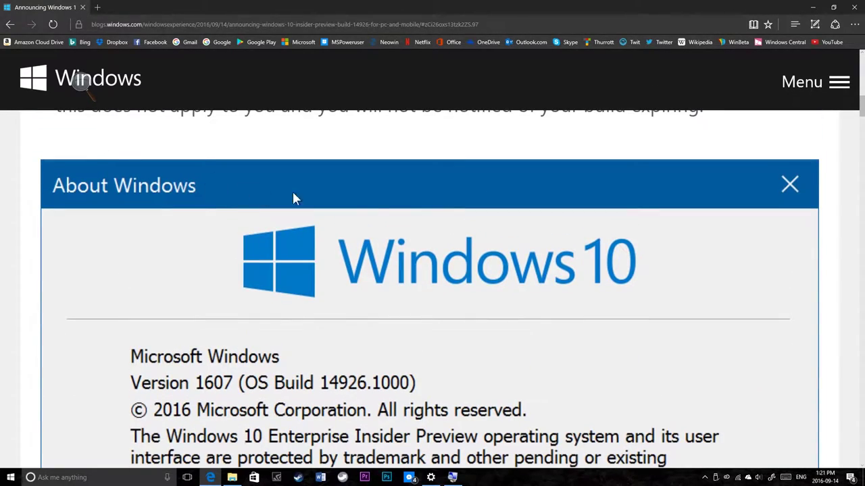
scroll(246, 292, "down", 2)
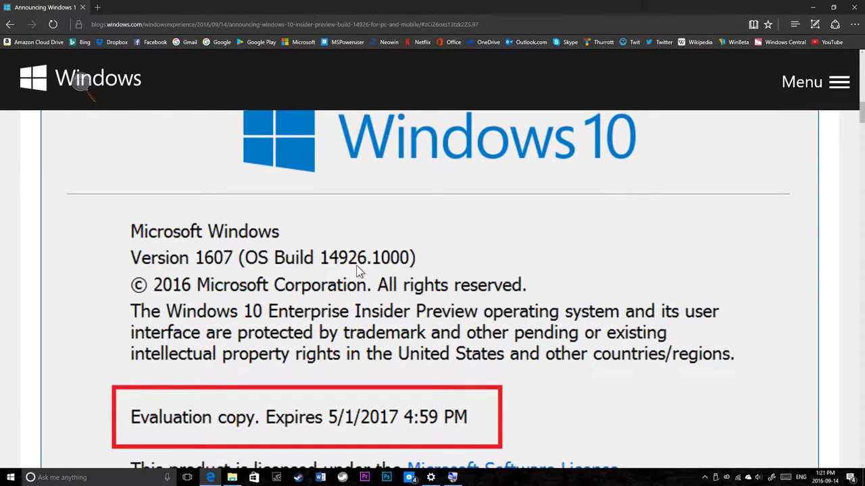
scroll(358, 272, "down", 2)
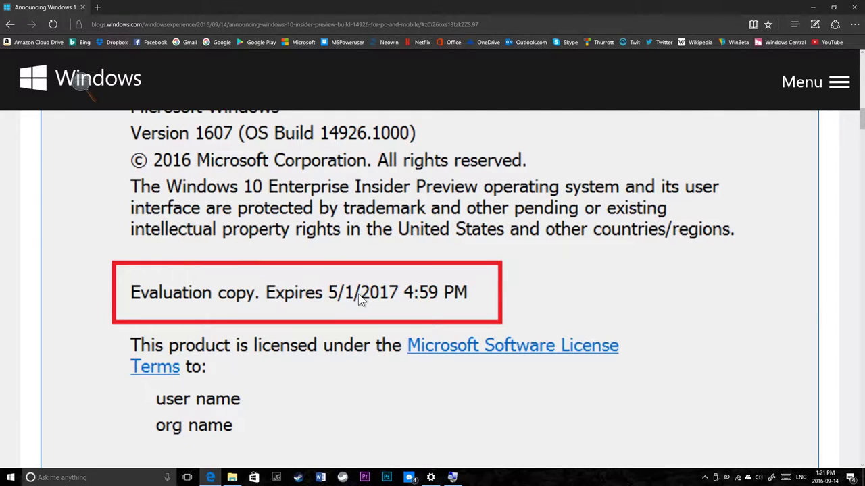
key("super")
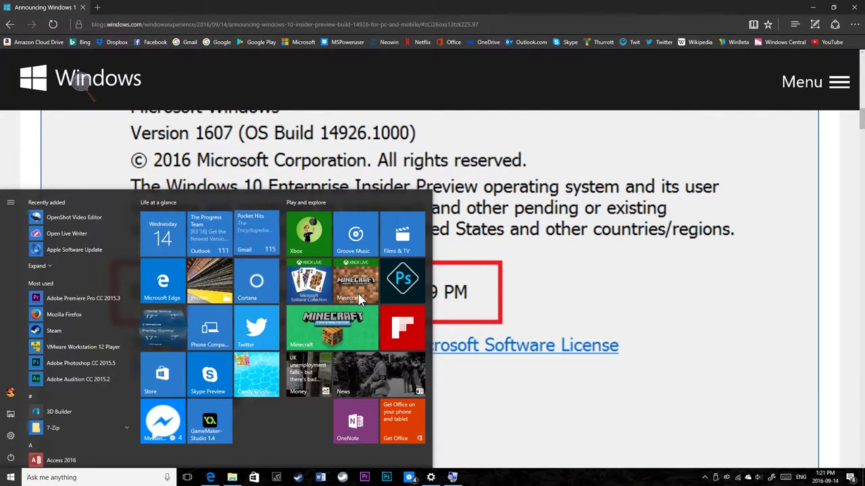
Step: Run winver to view build 14915.1000 expiring 2016-10-01 7:59 PM, then close it
type("winver")
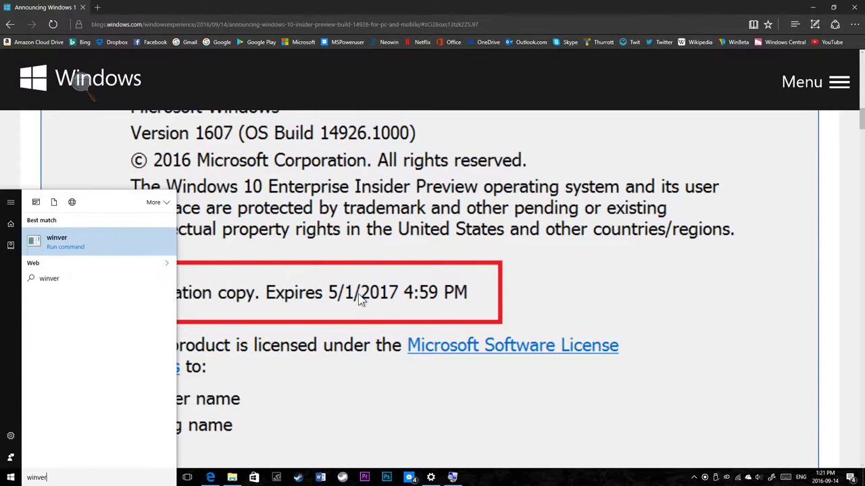
key("Return")
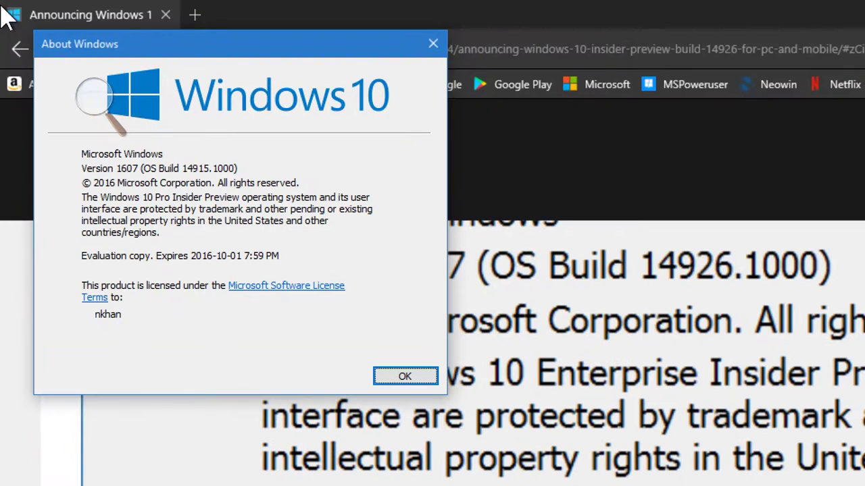
left_click(94, 100)
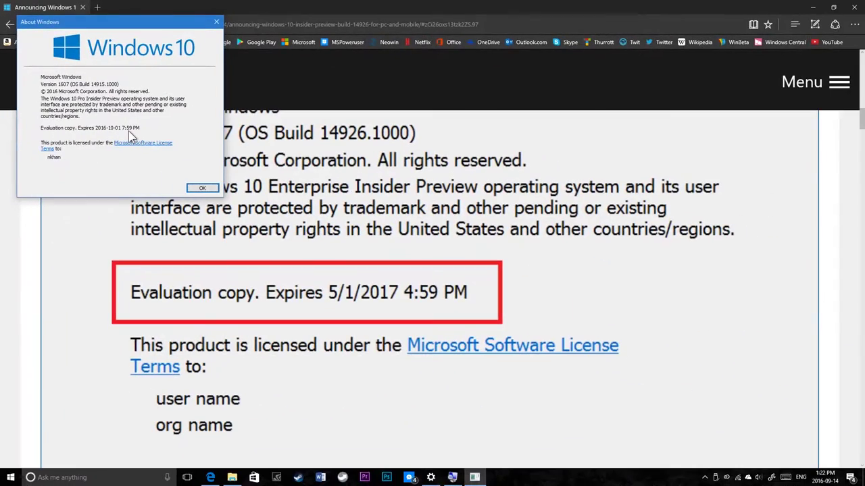
left_click(216, 22)
Step: Scroll around the Introducing Microsoft Rewards section, highlighting its heading
scroll(193, 144, "down", 6)
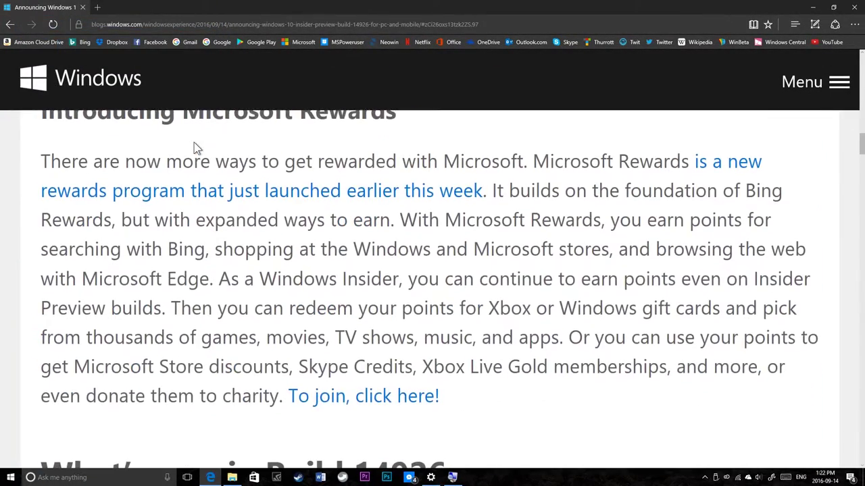
scroll(195, 142, "up", 10)
scroll(194, 142, "down", 10)
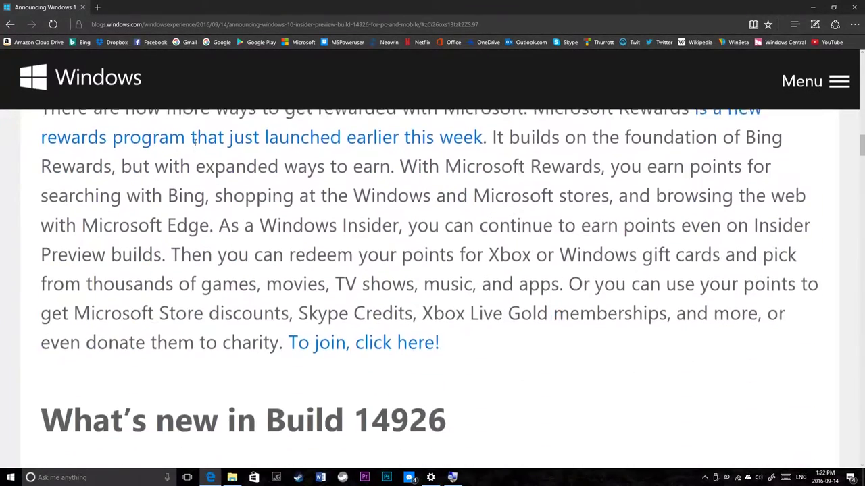
scroll(179, 152, "up", 2)
left_click_drag(123, 139, 248, 134)
left_click(222, 143)
scroll(218, 139, "up", 2)
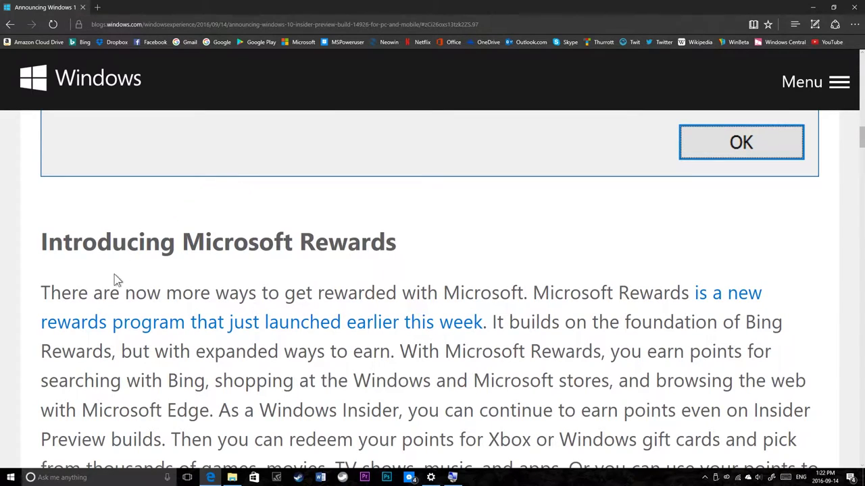
Step: Highlight the Rewards heading again and scroll down to What's new in Build 14926
left_click_drag(112, 246, 197, 260)
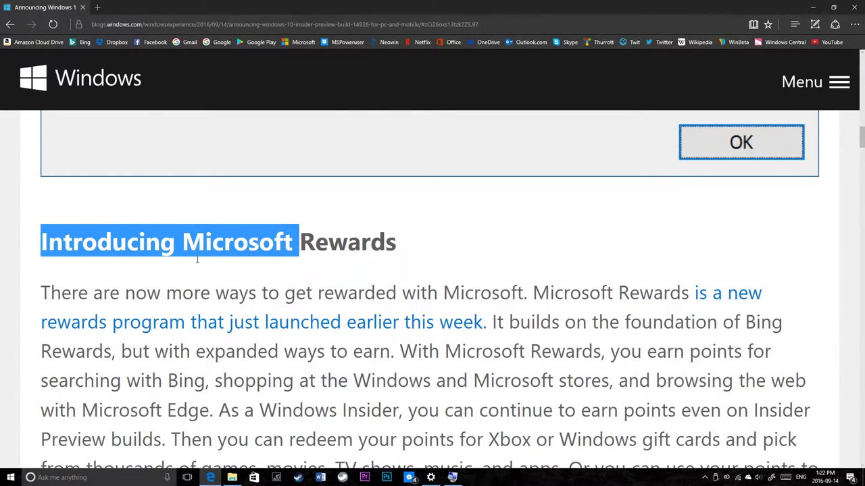
left_click(197, 260)
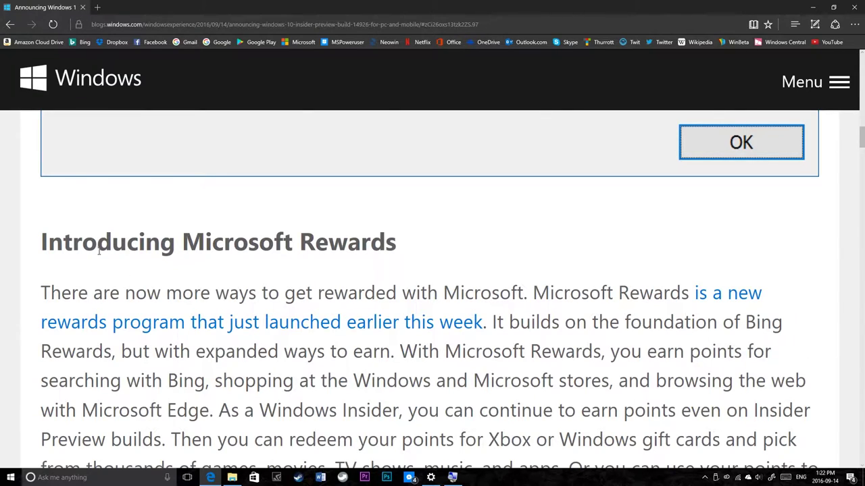
left_click_drag(69, 239, 270, 243)
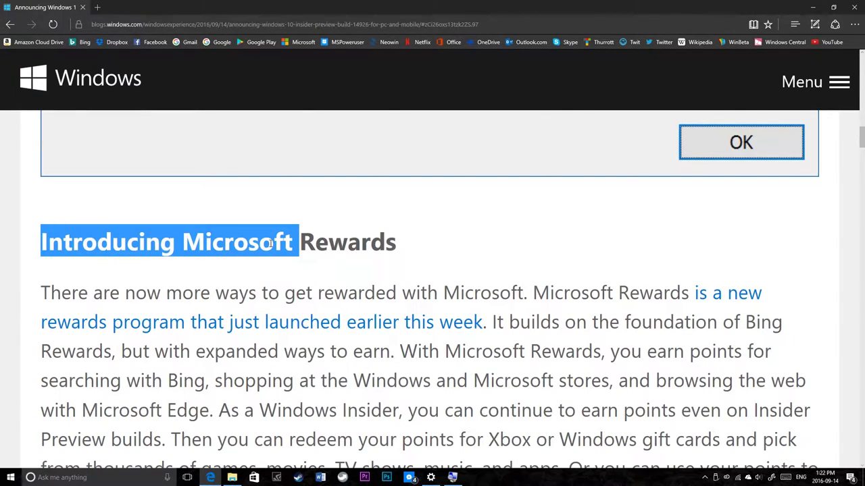
scroll(277, 270, "down", 2)
left_click(284, 288)
left_click(283, 286)
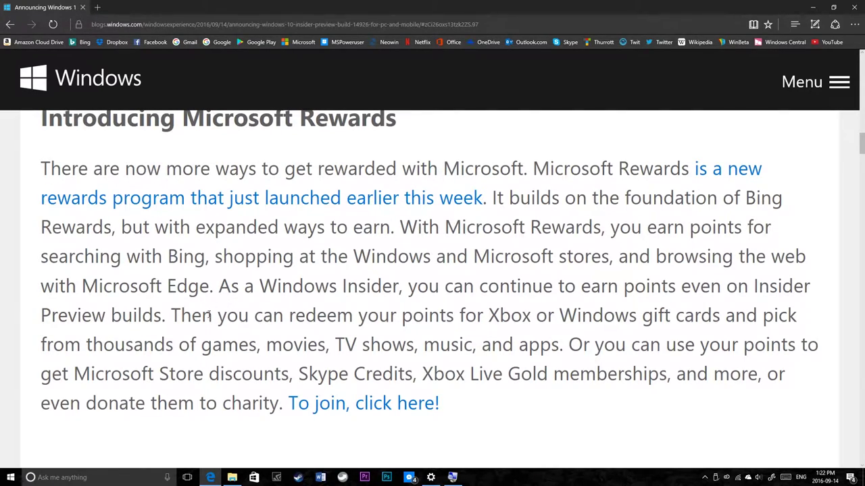
scroll(341, 306, "down", 4)
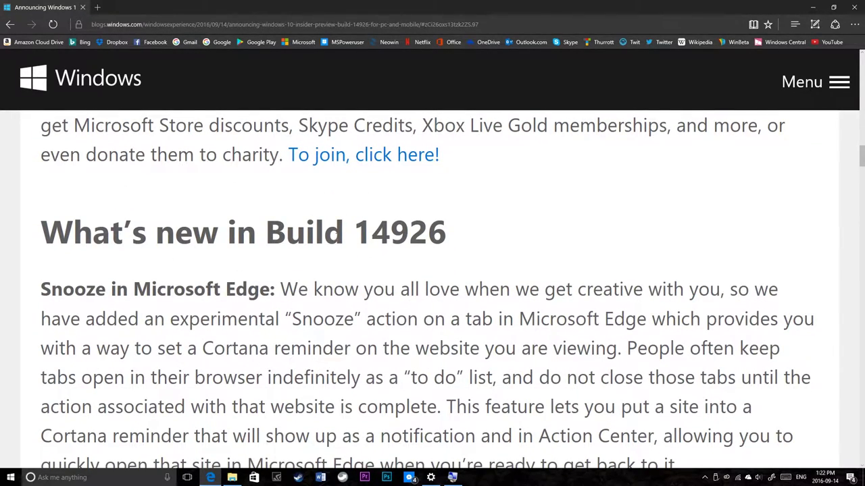
scroll(137, 291, "down", 2)
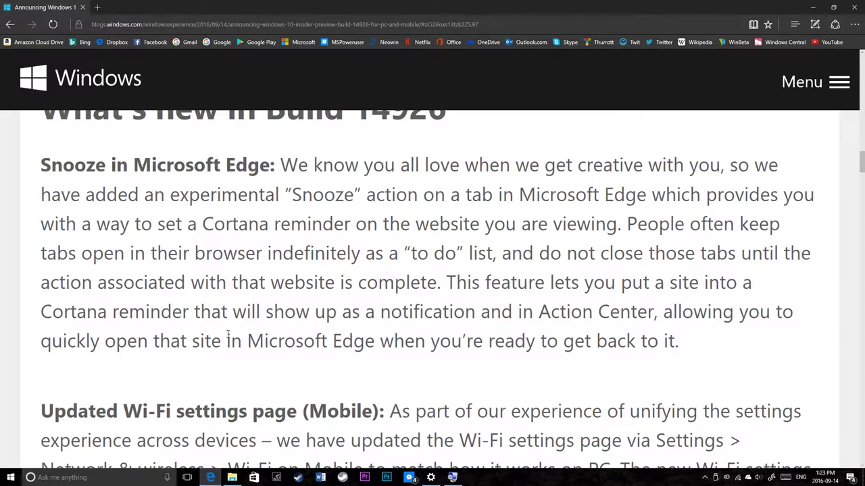
left_click_drag(233, 312, 376, 341)
left_click(384, 336)
left_click_drag(512, 282, 585, 342)
left_click(595, 346)
scroll(372, 298, "up", 1)
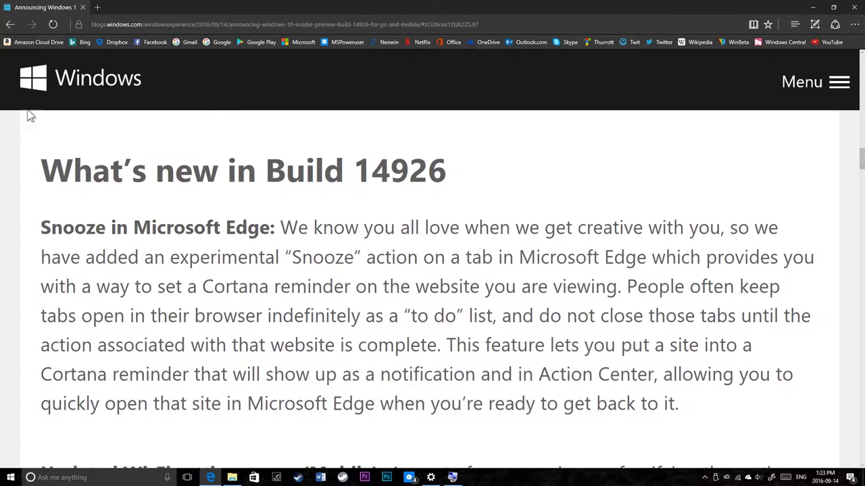
left_click(99, 7)
key("ctrl+w")
scroll(301, 187, "down", 3)
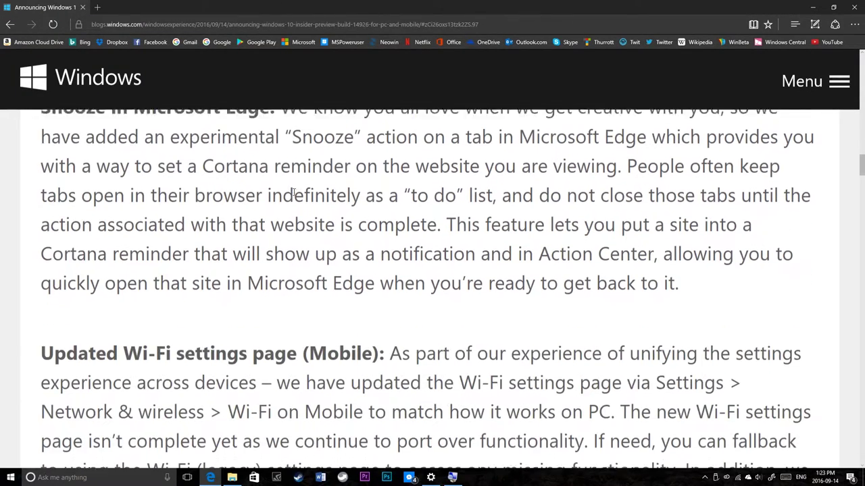
scroll(295, 192, "up", 3)
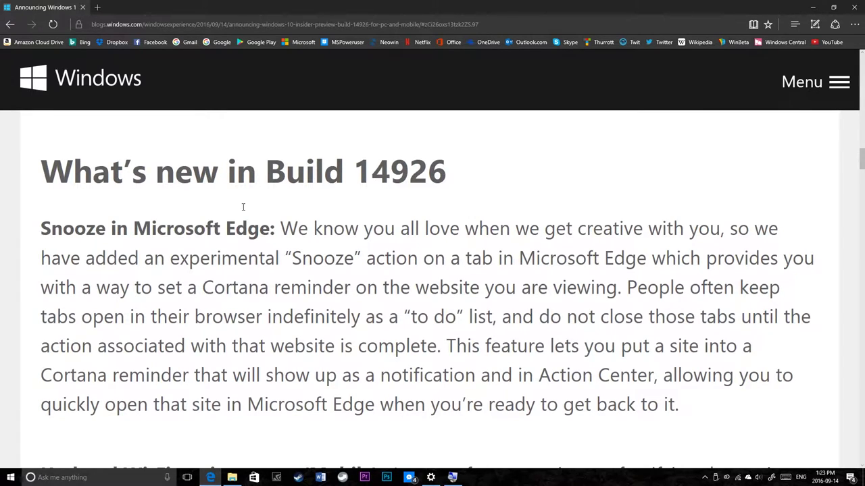
scroll(243, 317, "down", 3)
scroll(241, 315, "up", 2)
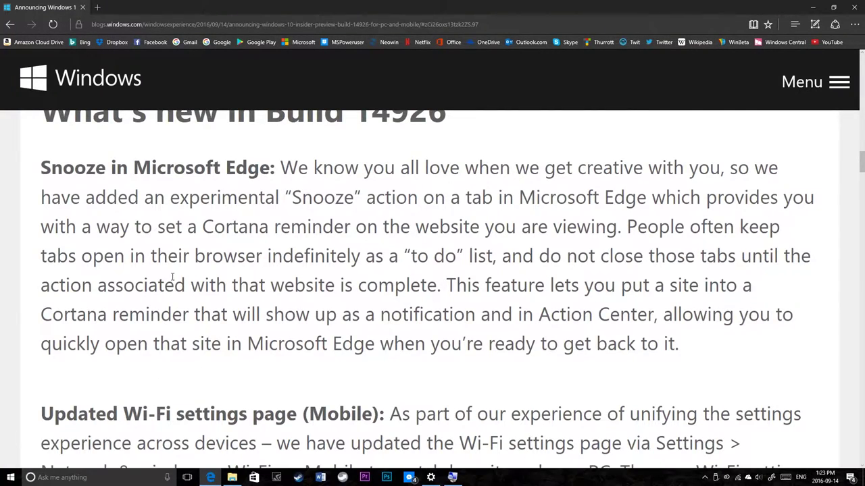
scroll(172, 276, "down", 3)
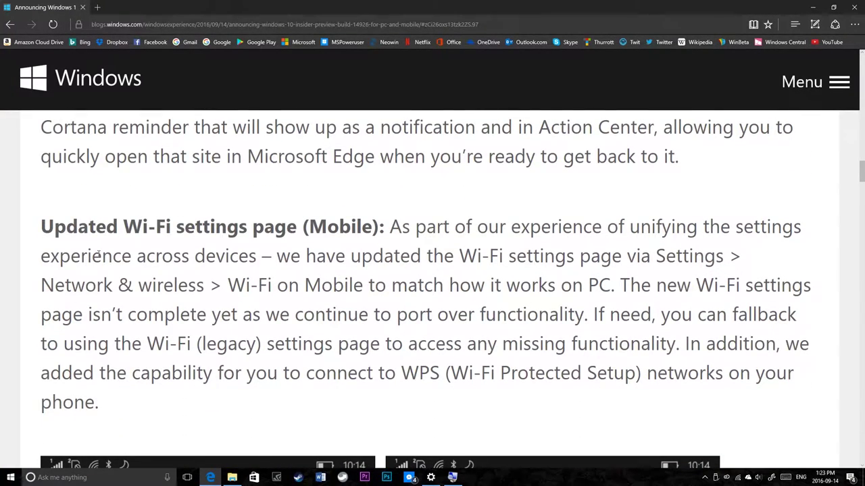
Step: Highlight passages of the Wi-Fi settings paragraph while reading
left_click_drag(41, 255, 423, 256)
left_click(331, 246)
left_click_drag(308, 227, 404, 258)
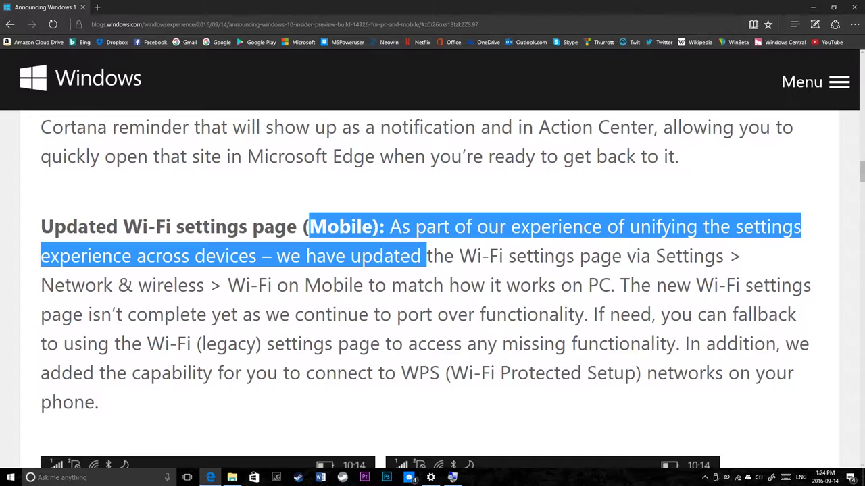
left_click_drag(466, 343, 284, 233)
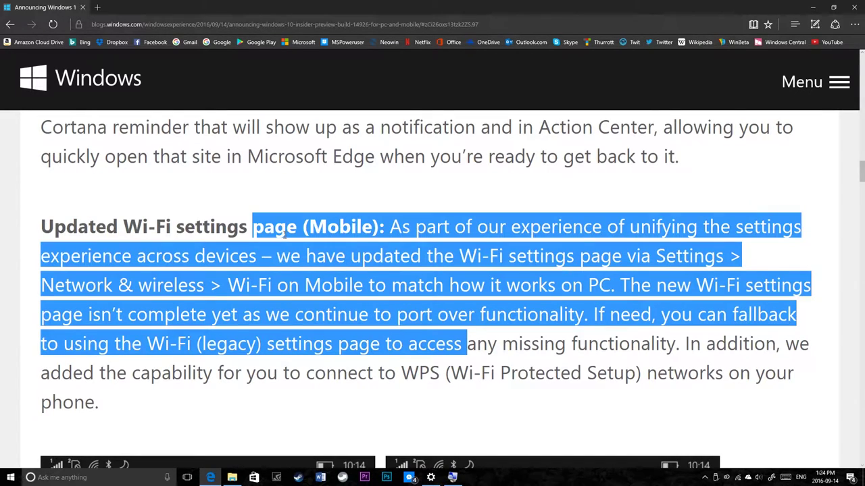
left_click(269, 236)
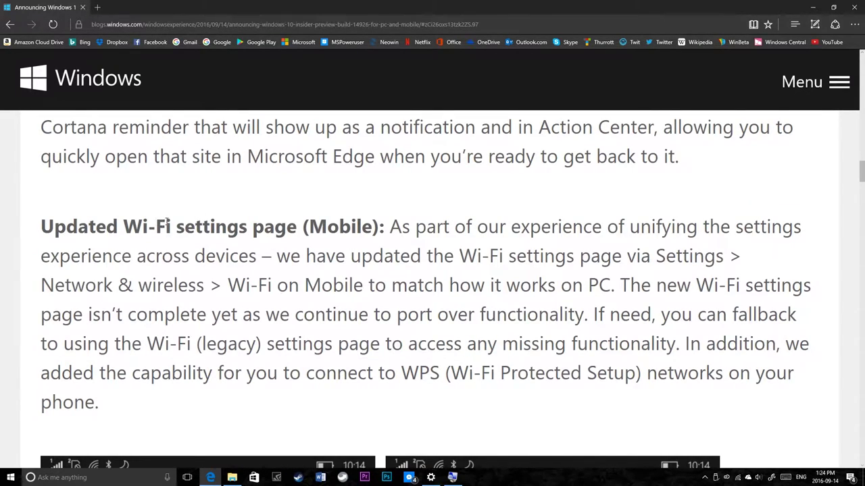
left_click_drag(168, 226, 426, 256)
left_click(427, 257)
Step: Scroll down to the Improving your PC upgrade experience section
scroll(348, 301, "down", 8)
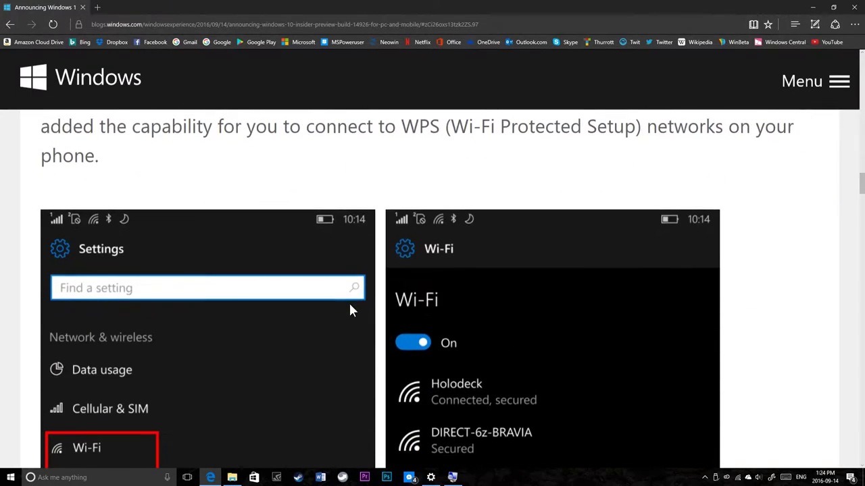
scroll(347, 306, "down", 5)
scroll(347, 305, "up", 2)
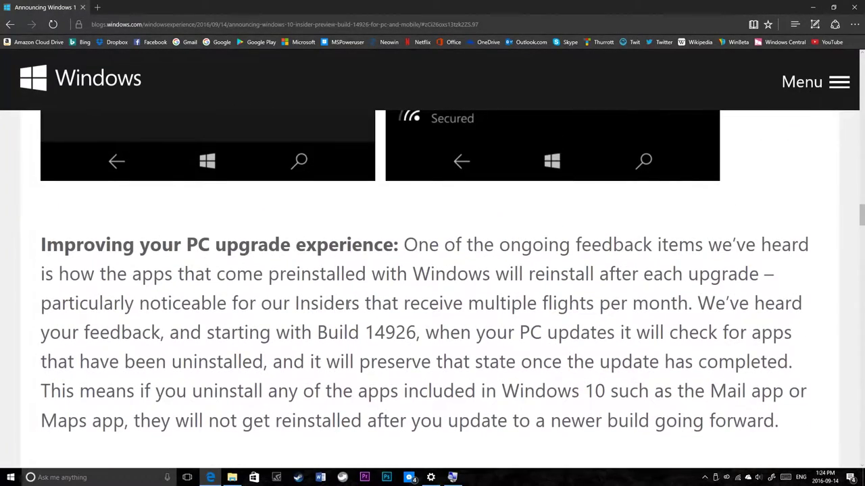
left_click_drag(232, 247, 435, 288)
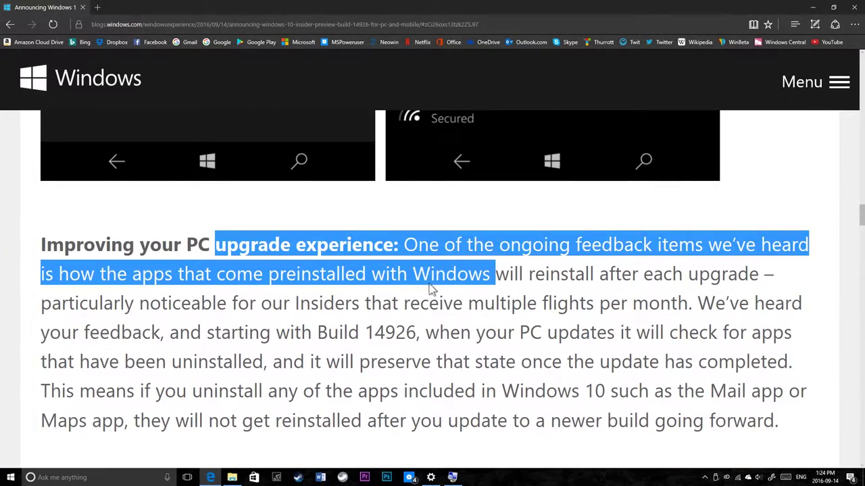
left_click(315, 330)
scroll(314, 330, "down", 1)
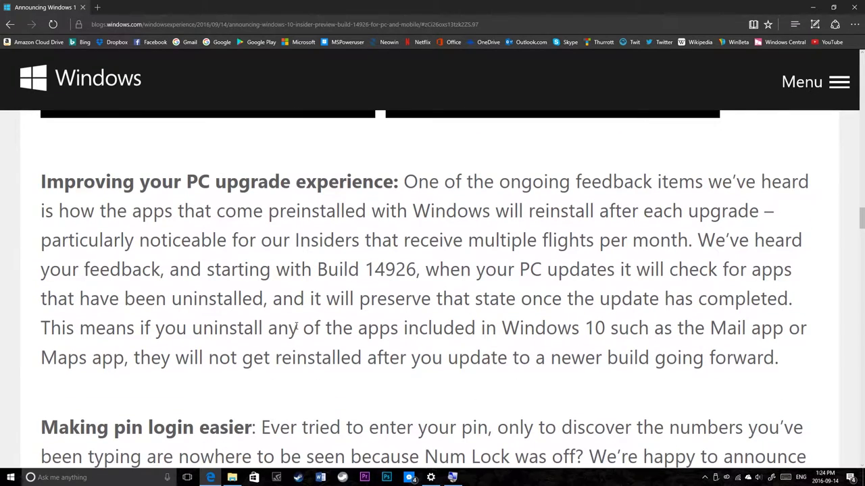
key("super")
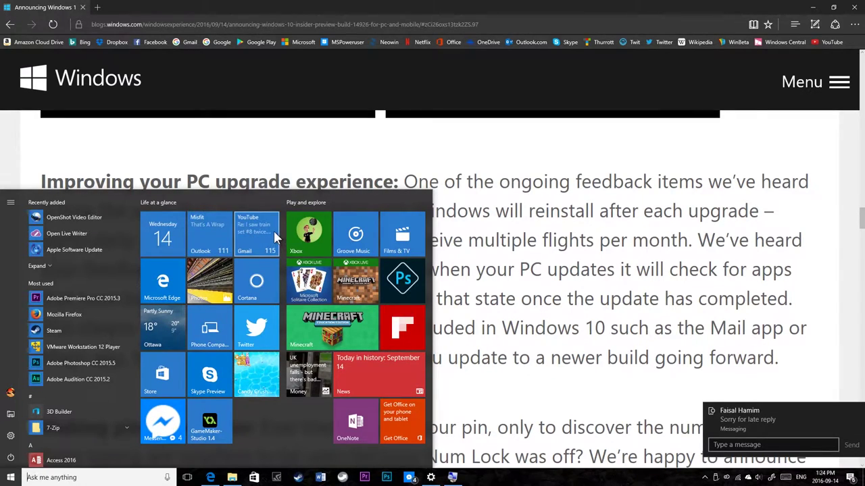
right_click(250, 229)
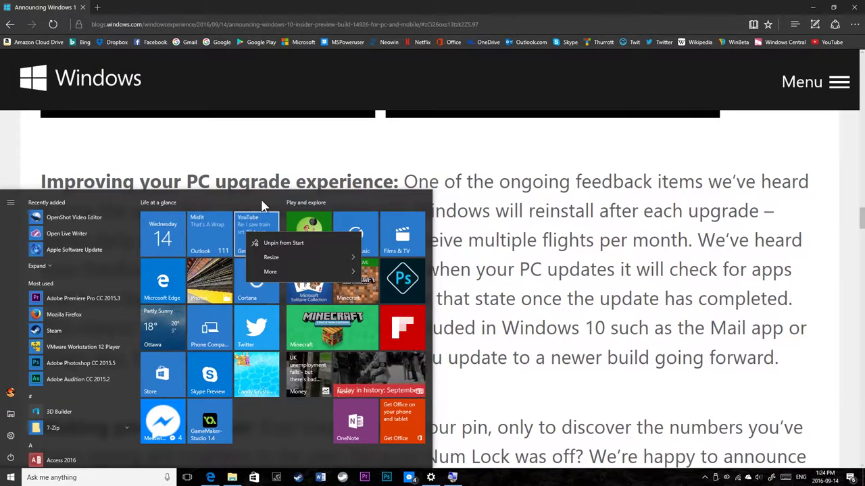
left_click(261, 200)
right_click(153, 331)
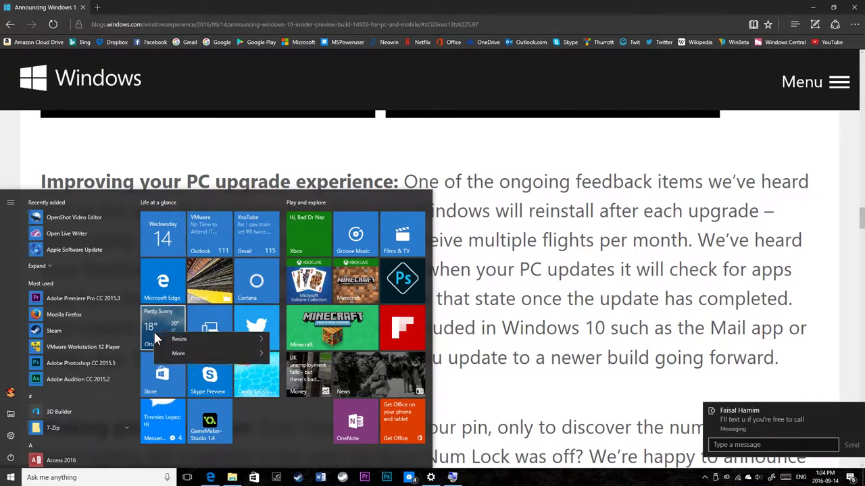
left_click(255, 413)
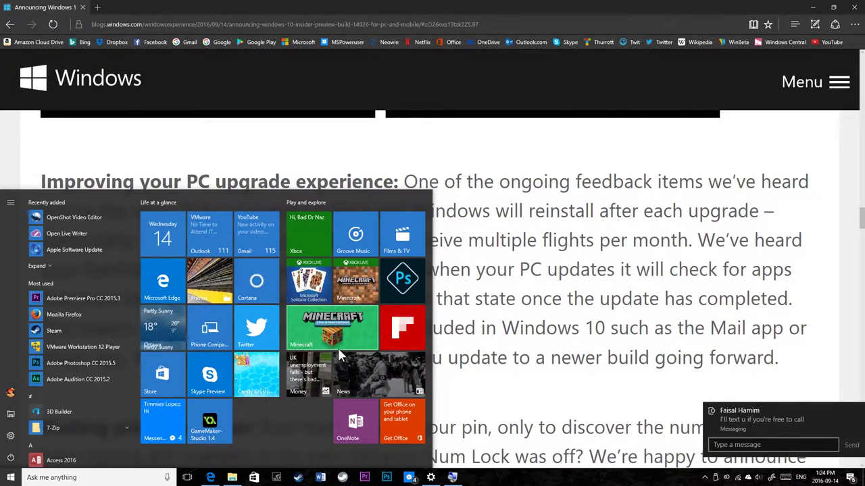
right_click(326, 274)
left_click(278, 431)
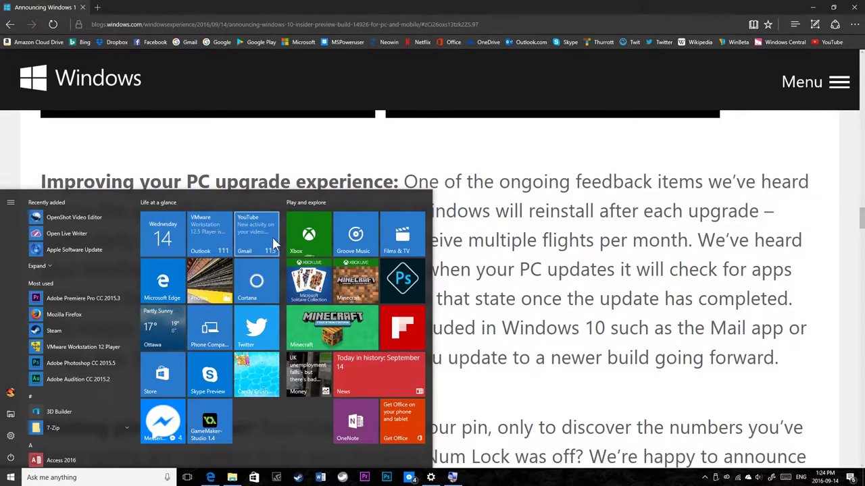
right_click(354, 233)
left_click(280, 192)
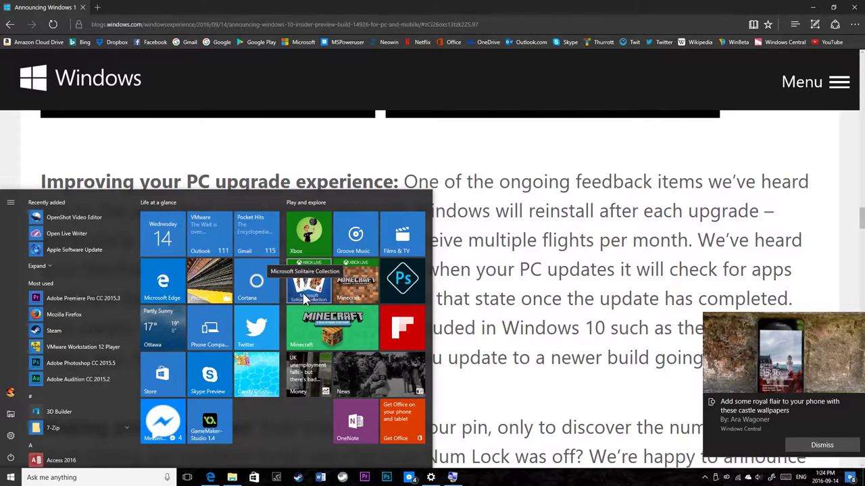
left_click(477, 213)
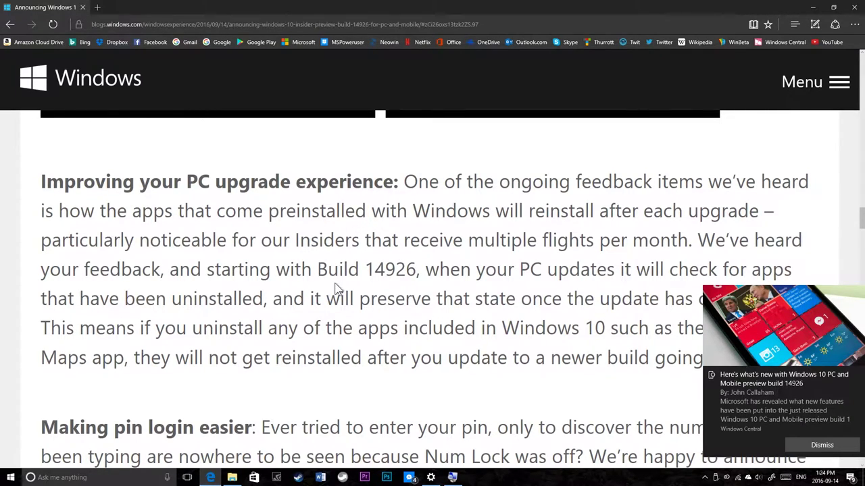
Step: Scroll toward the fixes list, highlighting the PIN login phrase and a heading
scroll(317, 311, "down", 3)
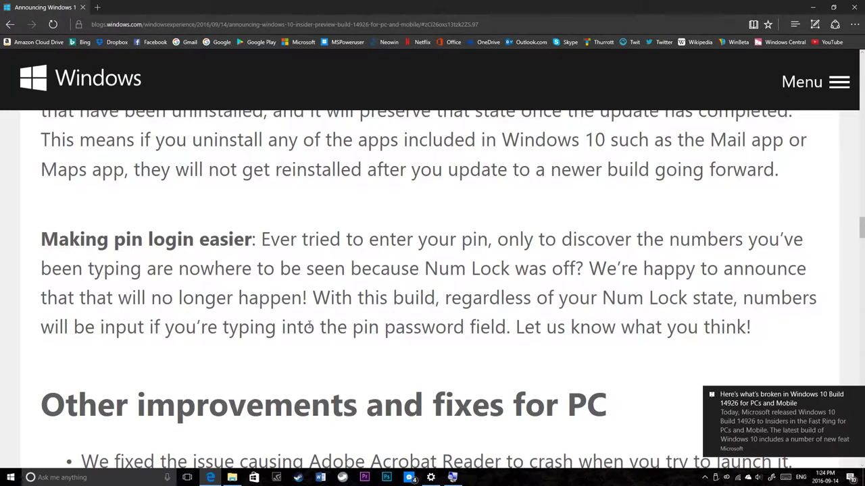
left_click_drag(230, 238, 418, 242)
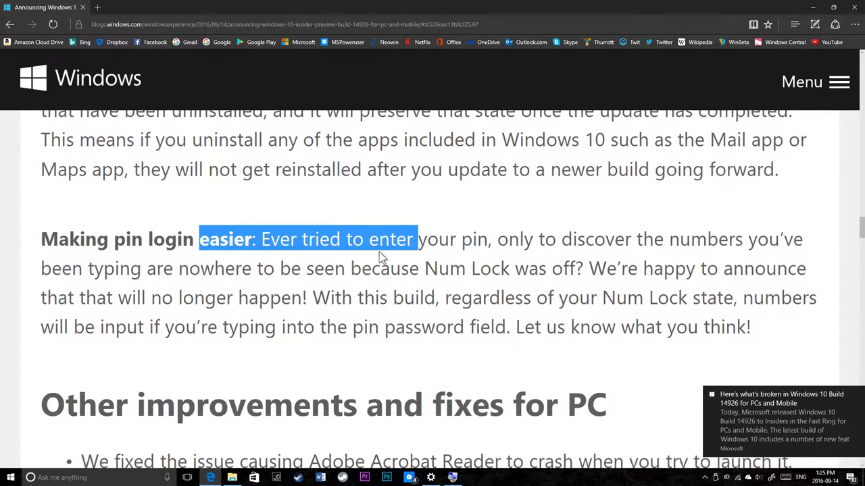
left_click(370, 260)
scroll(322, 265, "down", 2)
scroll(323, 265, "up", 1)
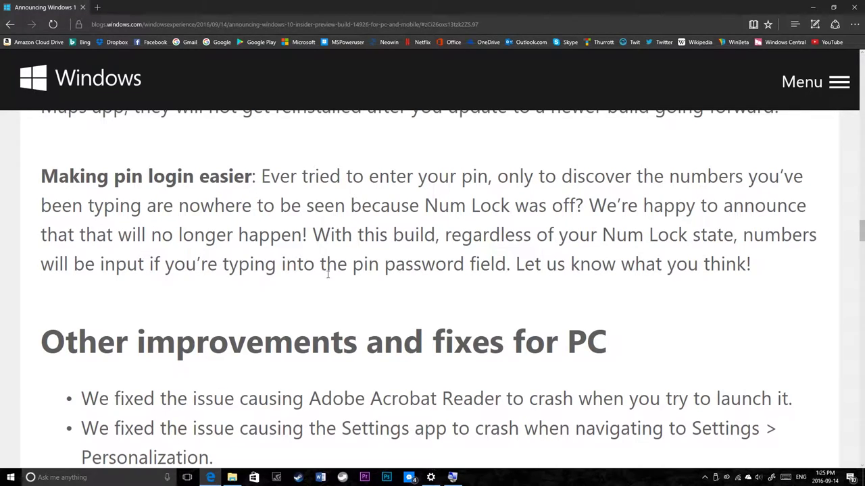
scroll(331, 269, "down", 1)
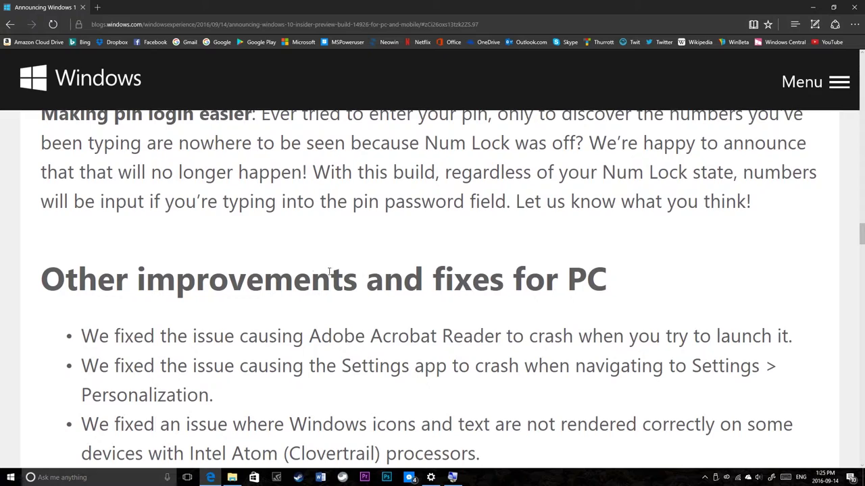
left_click_drag(147, 291, 365, 297)
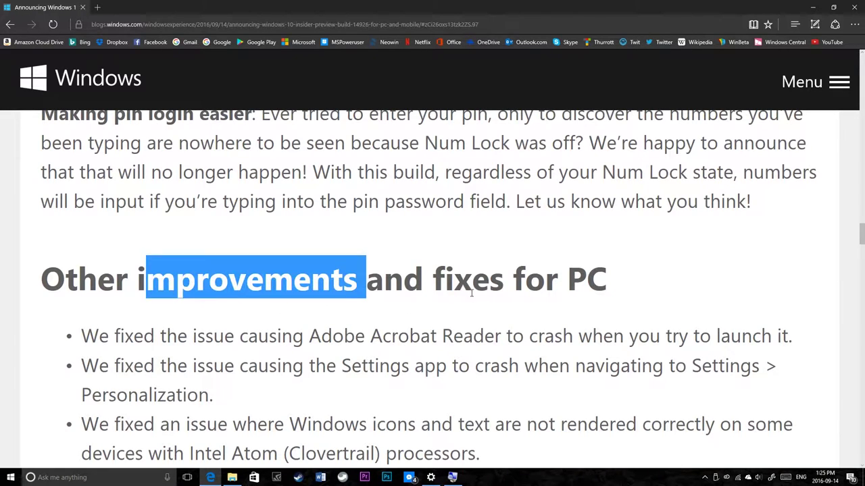
left_click(458, 298)
scroll(351, 339, "down", 1)
scroll(351, 339, "down", 4)
scroll(345, 327, "up", 2)
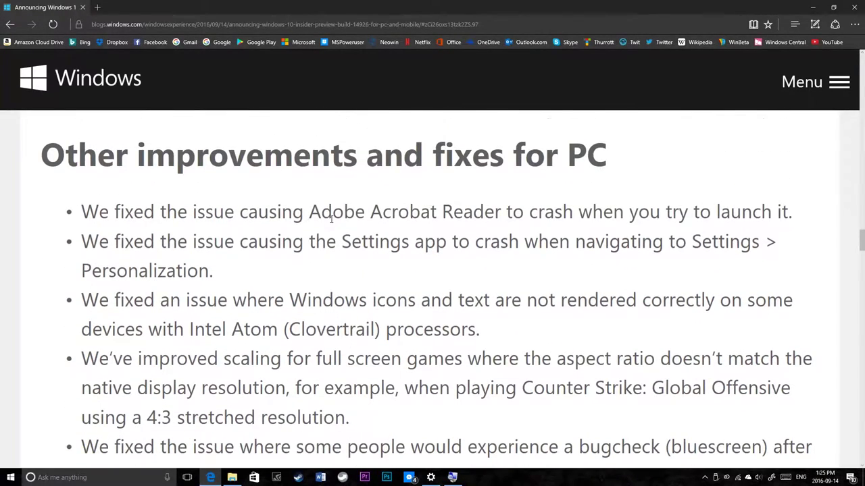
Step: Read the crash fixes for Acrobat Reader, the Settings app and Kindle, highlighting each
left_click_drag(331, 215, 338, 302)
left_click_drag(403, 212, 546, 212)
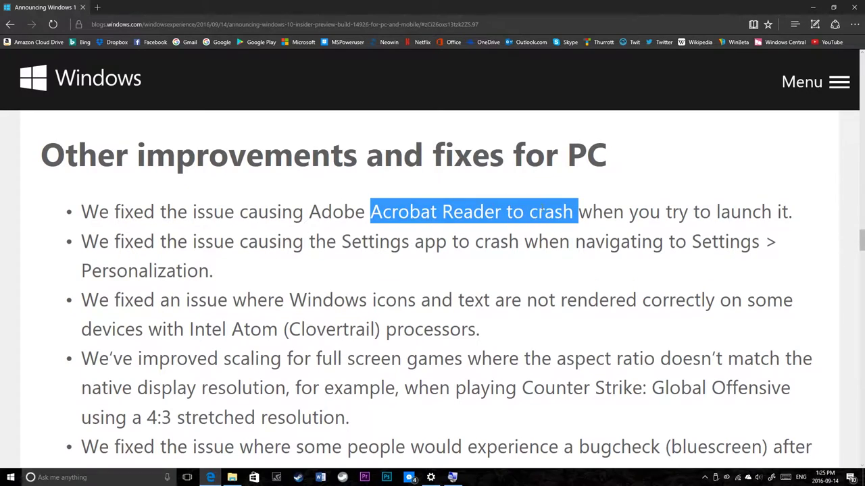
left_click(544, 213)
scroll(227, 264, "down", 1)
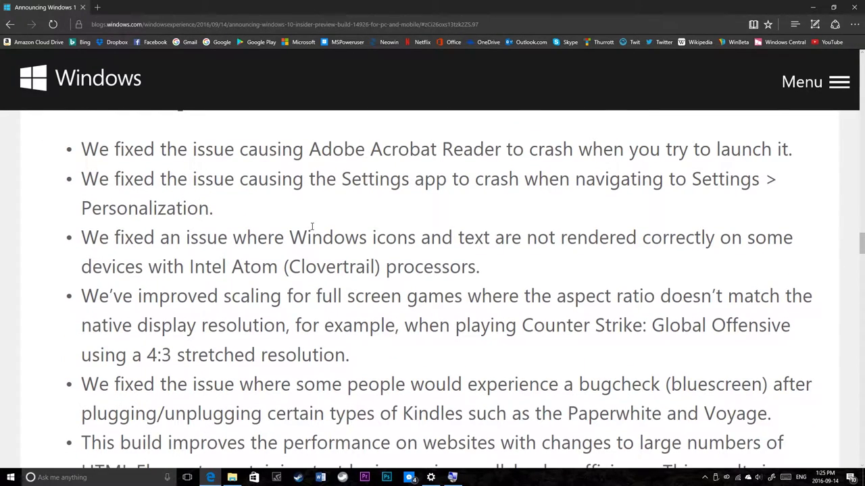
left_click_drag(341, 178, 575, 178)
left_click(261, 223)
scroll(258, 241, "down", 2)
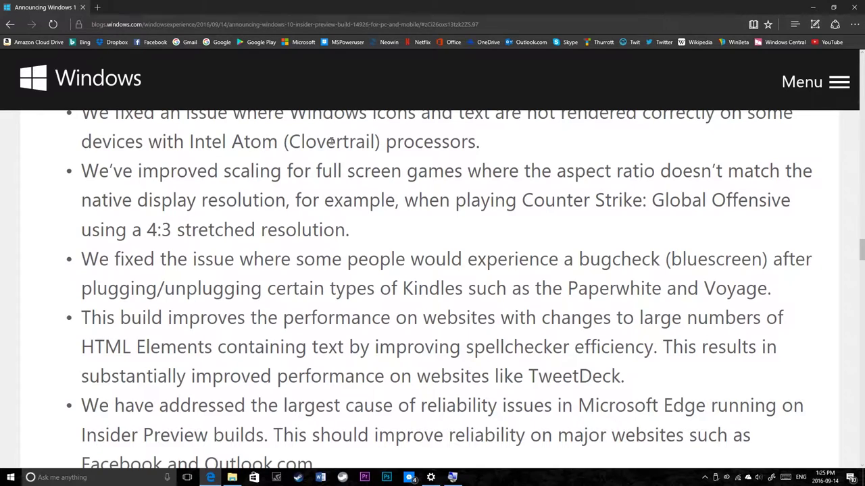
scroll(226, 256, "down", 1)
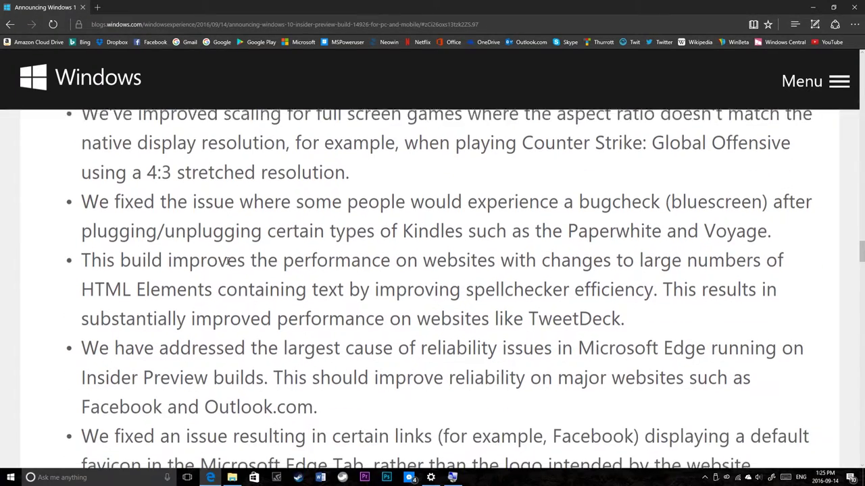
left_click_drag(339, 196, 468, 200)
left_click(462, 211)
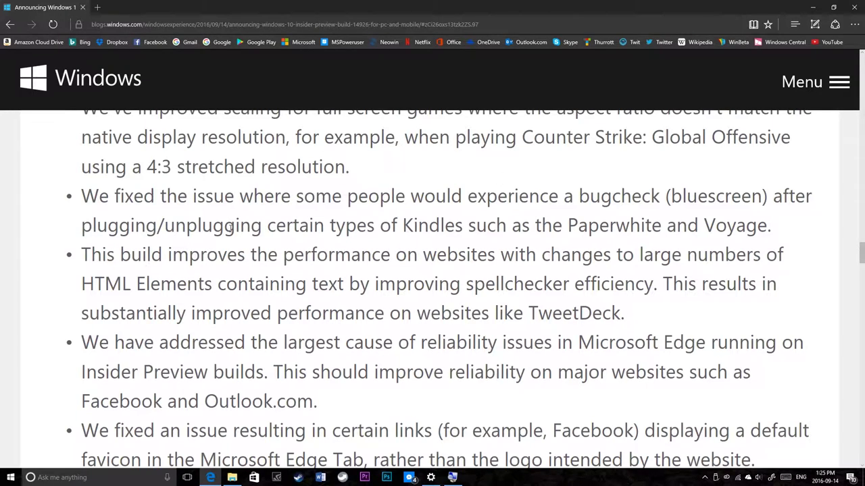
Step: Scroll to the Edge reliability fix for Facebook and Outlook.com, highlighting it while reading
scroll(171, 304, "down", 1)
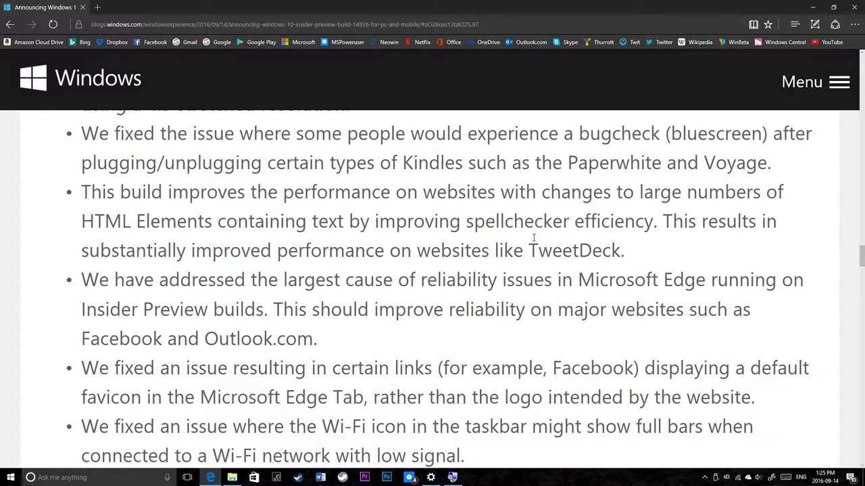
scroll(533, 238, "down", 1)
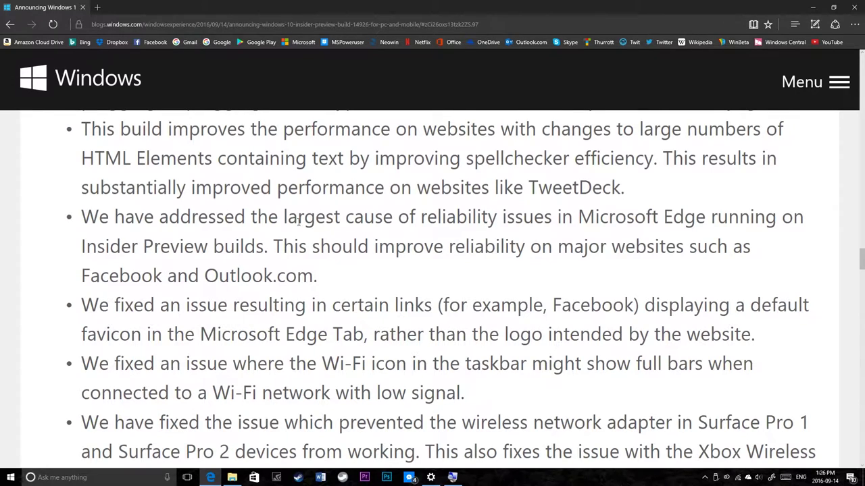
scroll(296, 242, "down", 1)
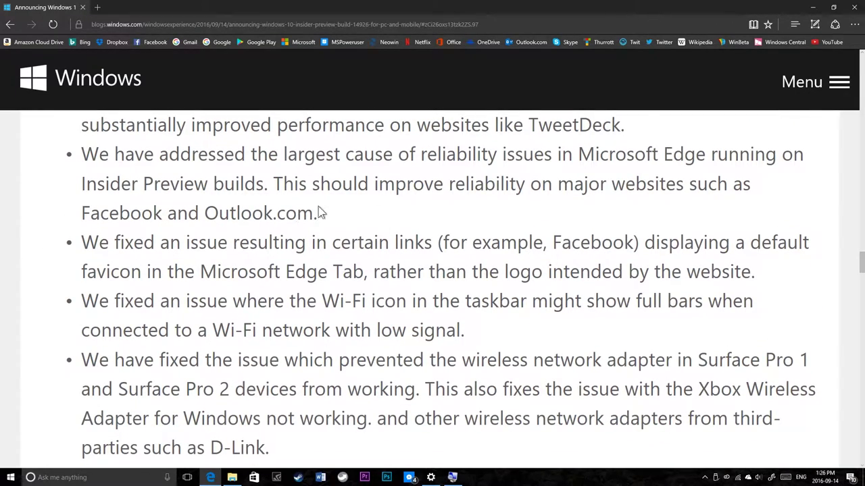
left_click_drag(81, 206, 308, 243)
left_click(257, 209)
left_click_drag(254, 206, 203, 186)
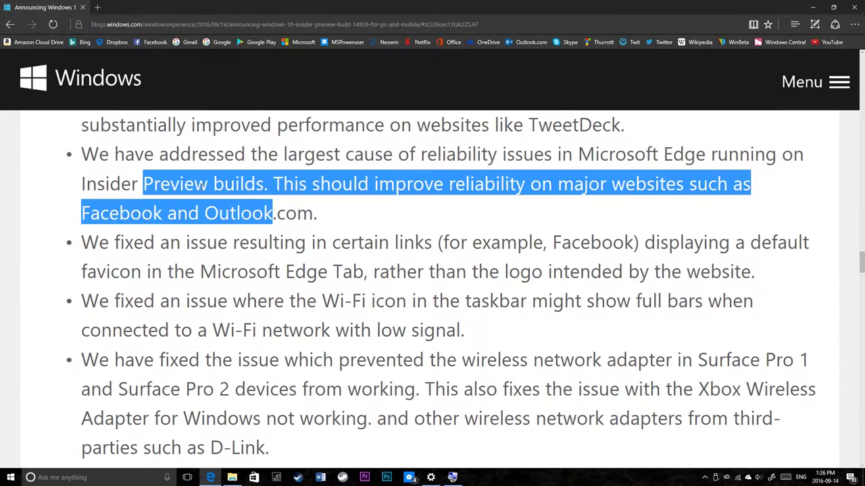
left_click(242, 203)
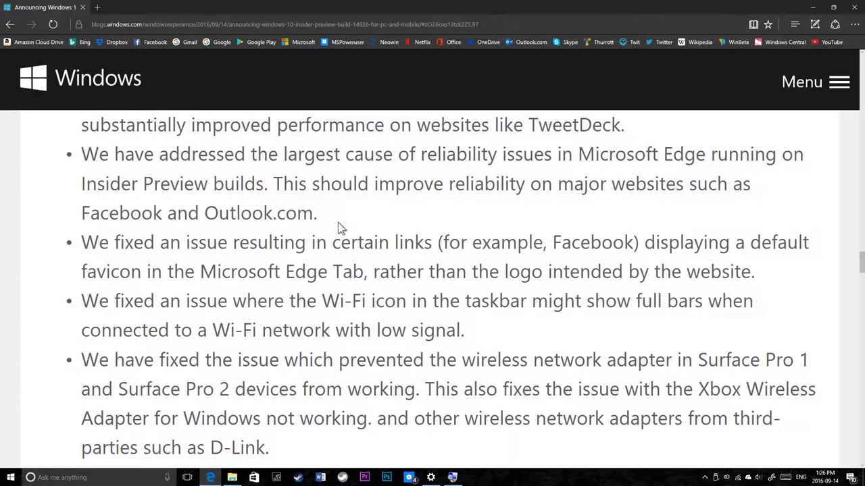
left_click_drag(272, 181, 373, 185)
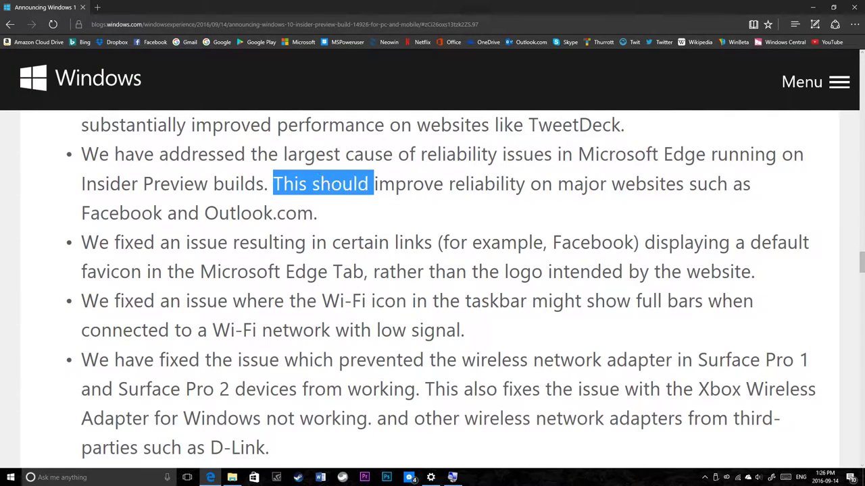
left_click(321, 206)
Step: Scroll through the article, highlighting phrases of the favicon fix while reading
scroll(174, 244, "down", 1)
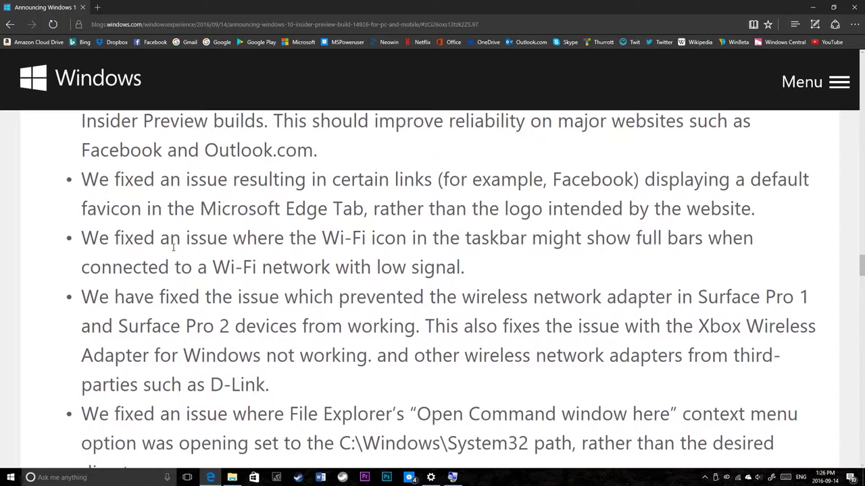
scroll(158, 238, "down", 1)
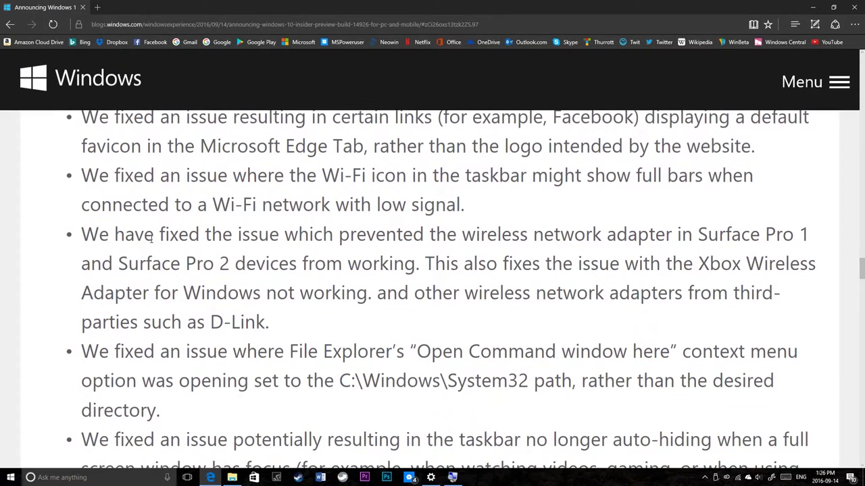
scroll(356, 125, "up", 1)
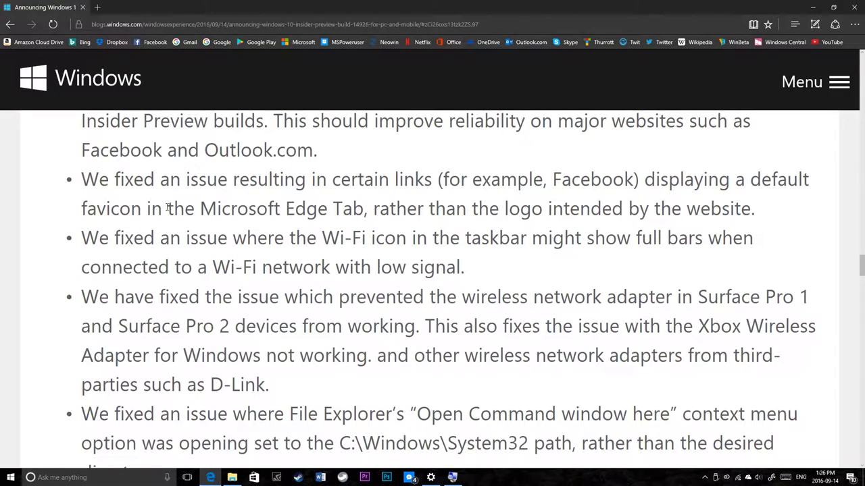
left_click_drag(168, 208, 285, 209)
left_click(135, 211)
scroll(107, 227, "down", 1)
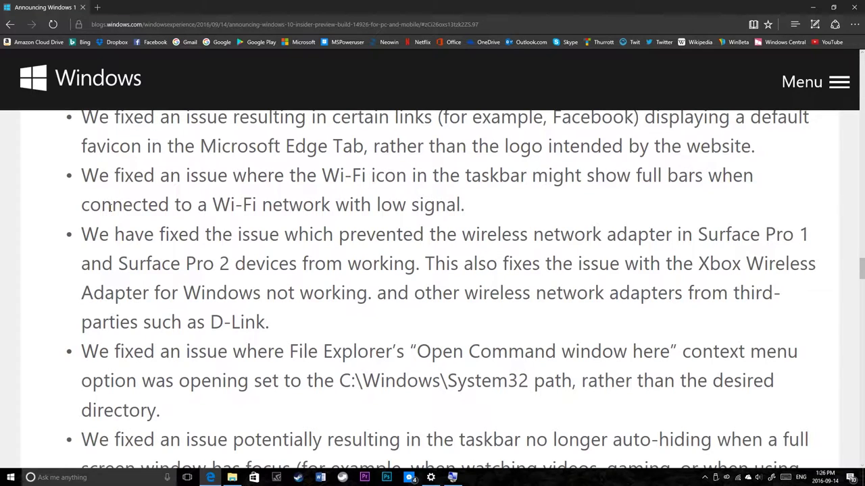
scroll(110, 208, "up", 1)
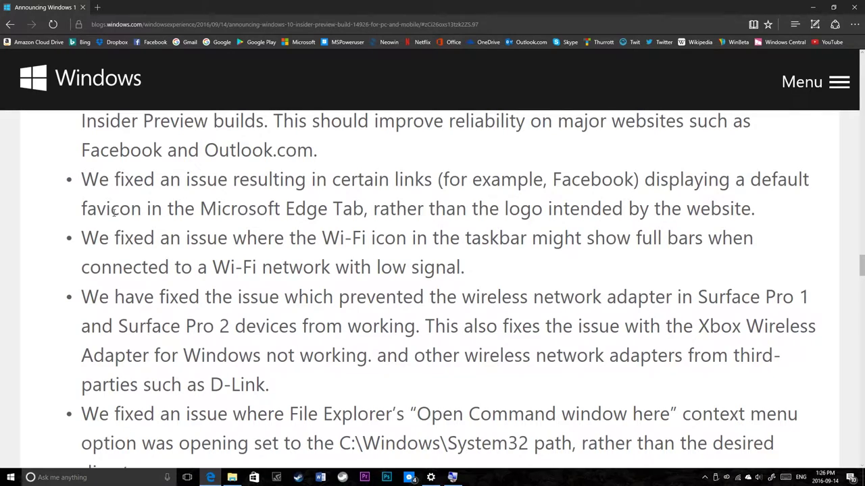
scroll(118, 243, "down", 1)
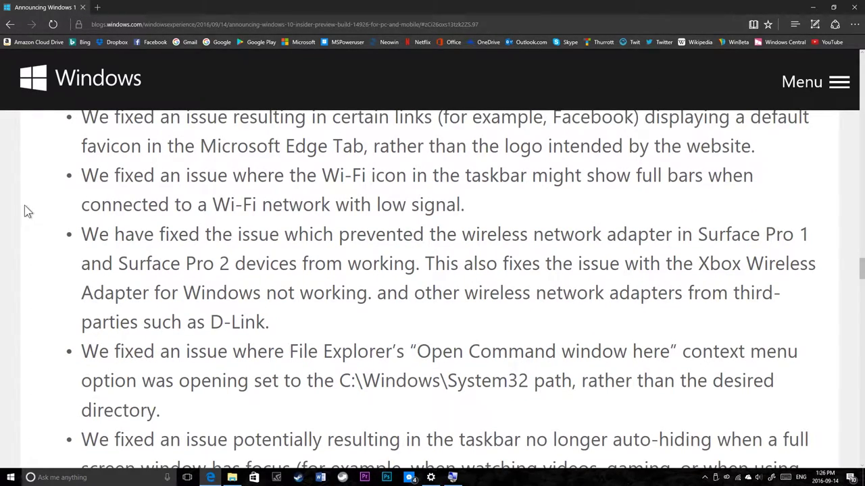
left_click_drag(369, 161, 500, 162)
left_click(458, 165)
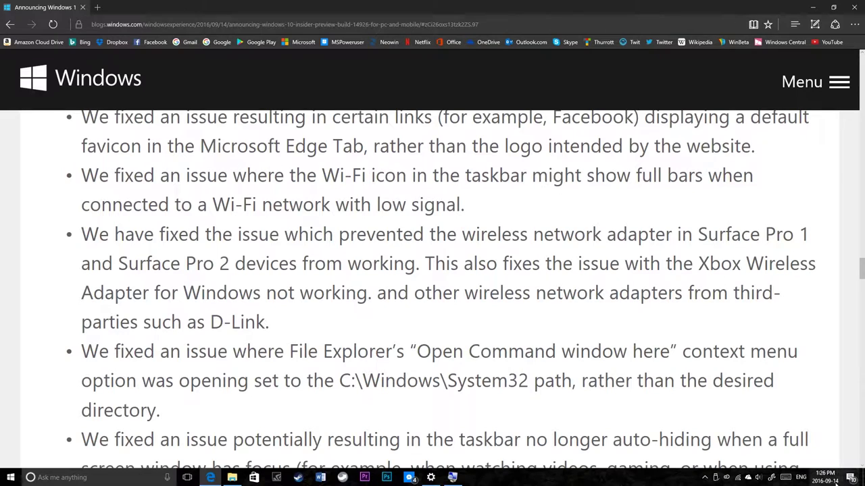
Step: Check the Wi-Fi network flyout, then highlight the Wi-Fi fix text in the article
left_click(741, 478)
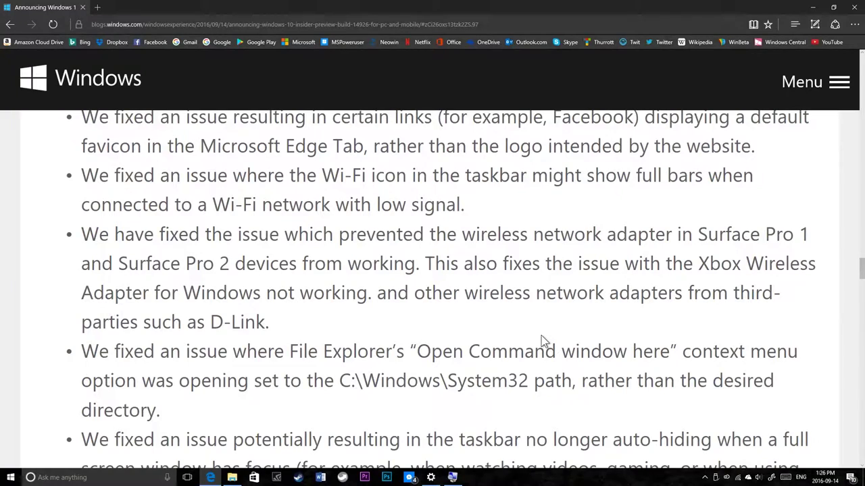
scroll(541, 336, "down", 1)
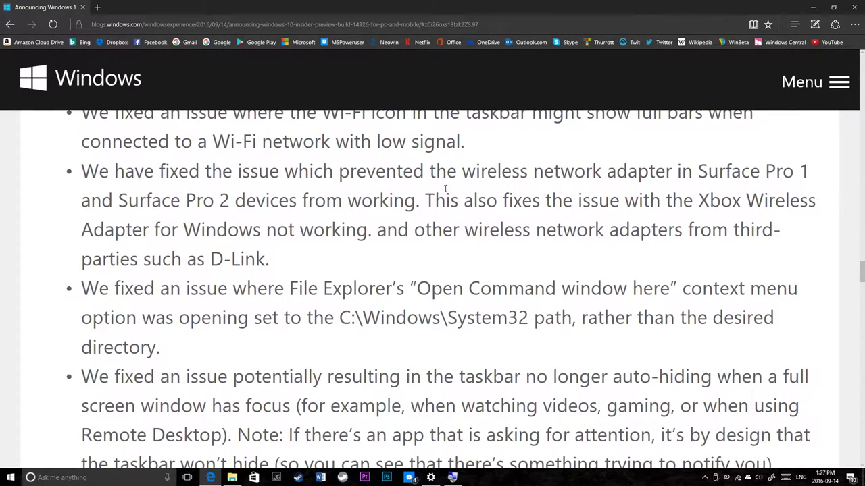
scroll(439, 246, "down", 2)
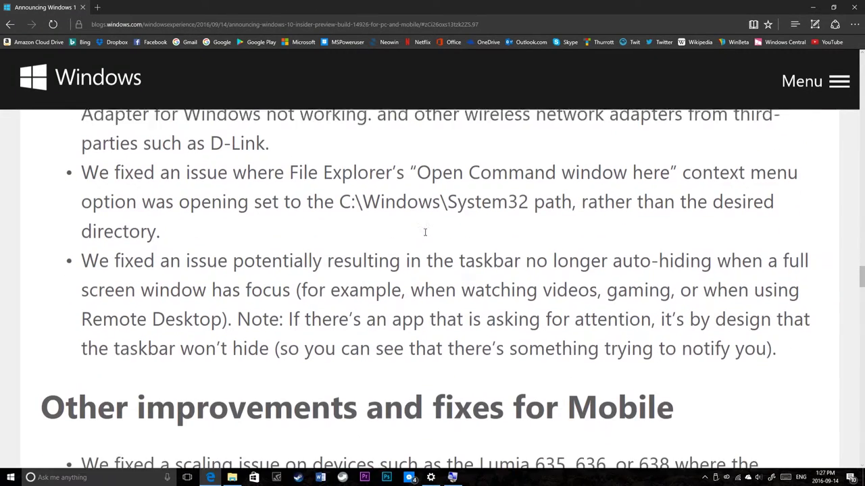
scroll(216, 159, "up", 3)
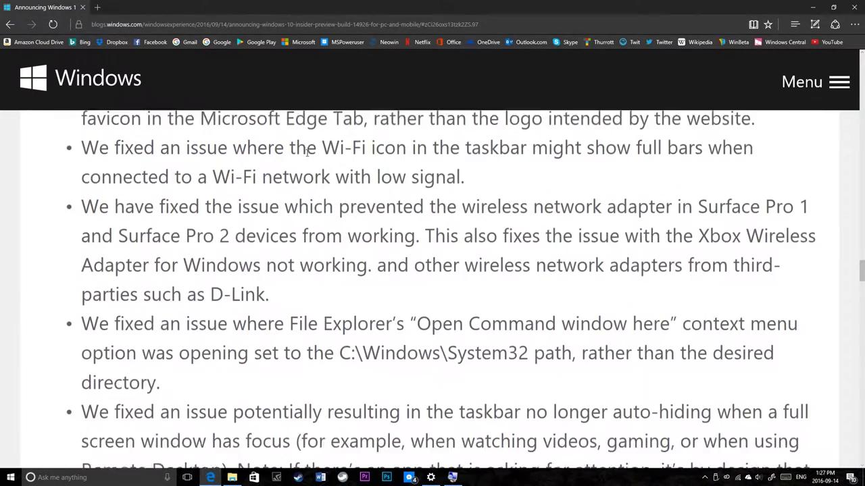
left_click_drag(341, 204, 344, 265)
left_click(341, 269)
Step: Scroll to the File Explorer fix and highlight 'Command window' in it
scroll(324, 271, "down", 2)
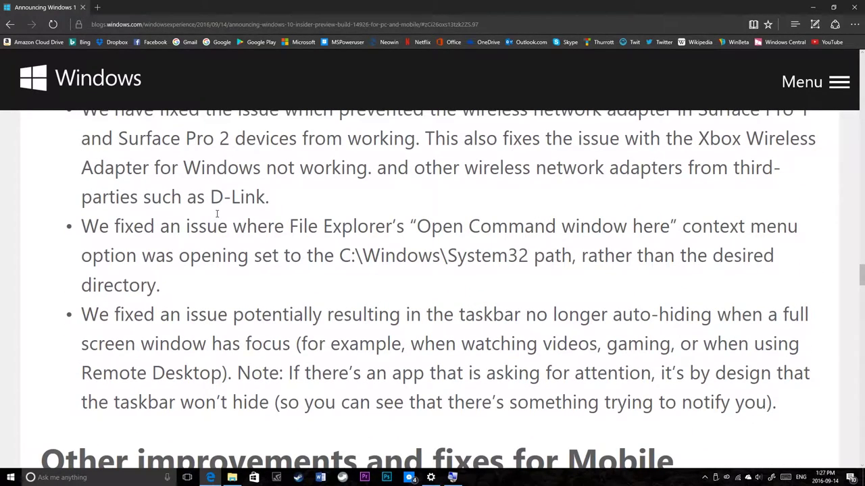
scroll(229, 238, "up", 1)
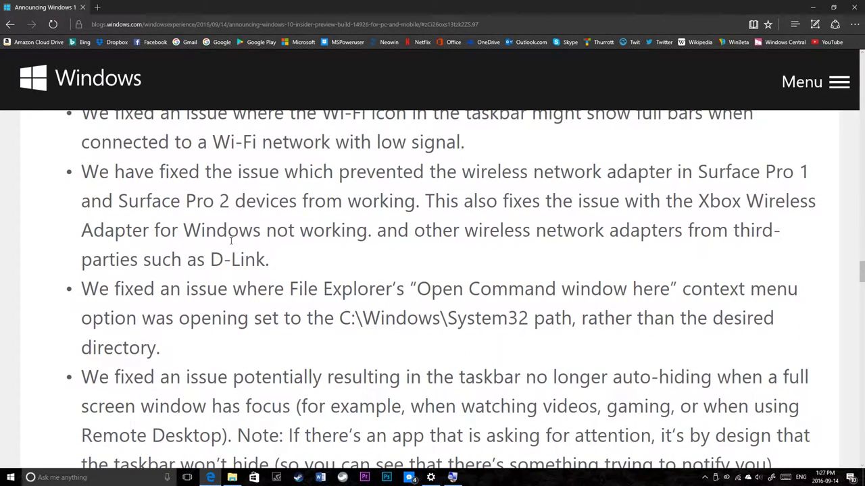
scroll(231, 240, "down", 1)
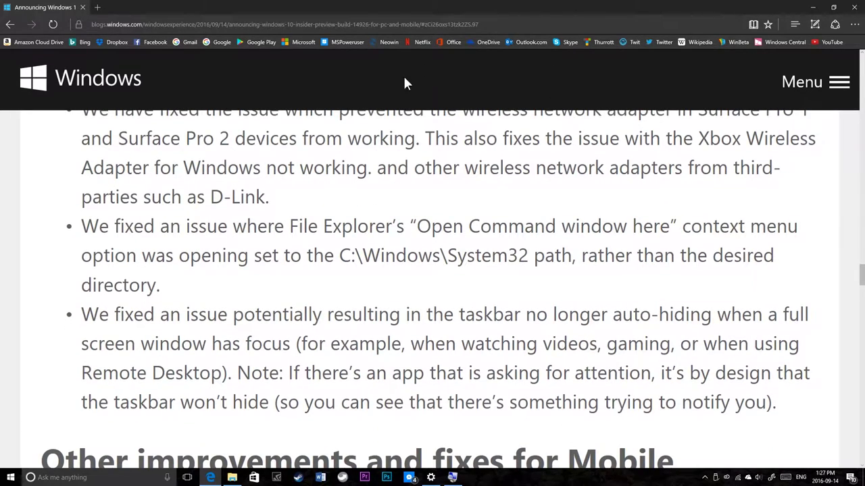
left_click_drag(503, 226, 668, 226)
left_click(342, 363)
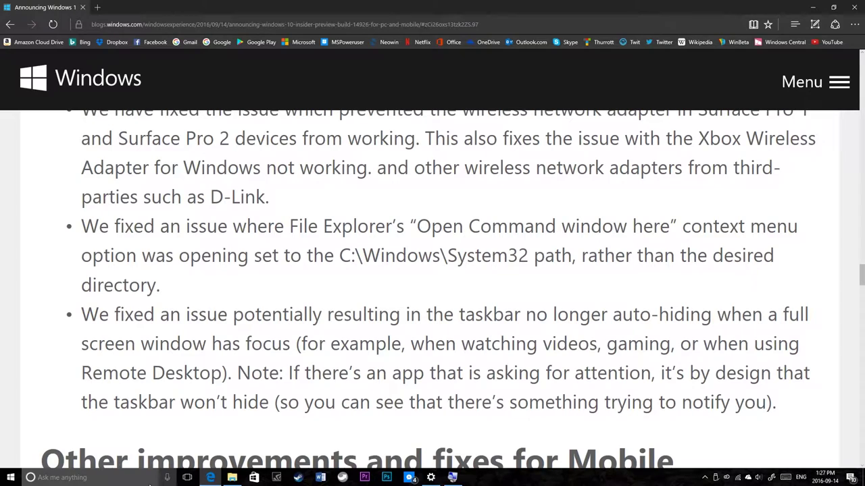
Step: Open a command prompt from the Captures Desktop folder twice, closing each cmd window
left_click(232, 477)
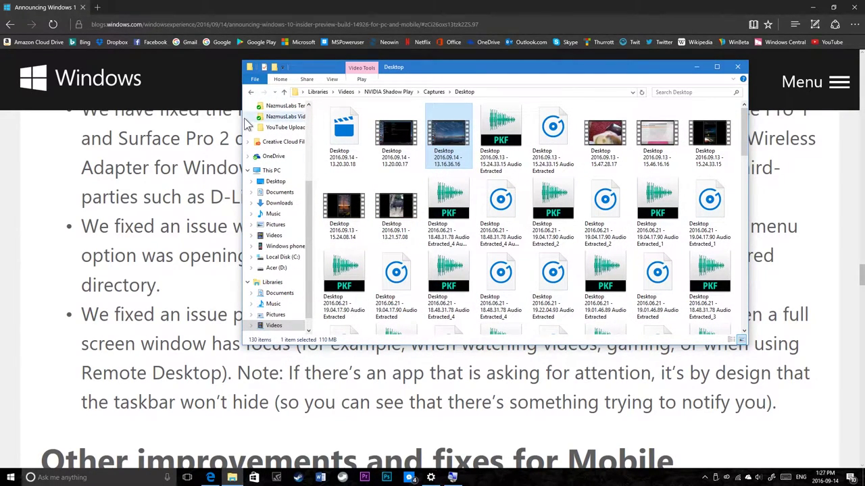
left_click(252, 78)
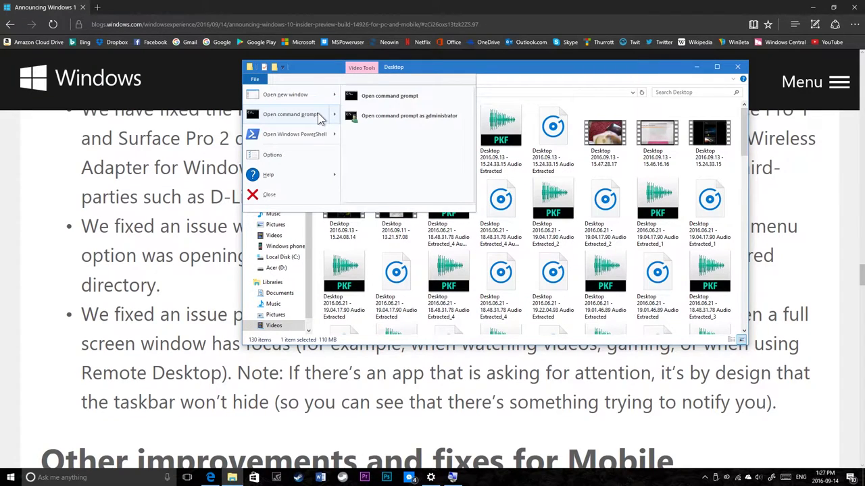
left_click(318, 113)
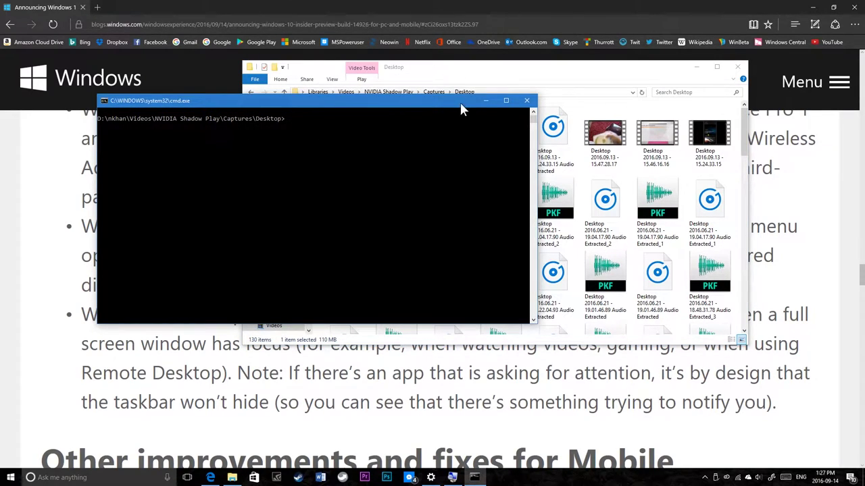
left_click(526, 100)
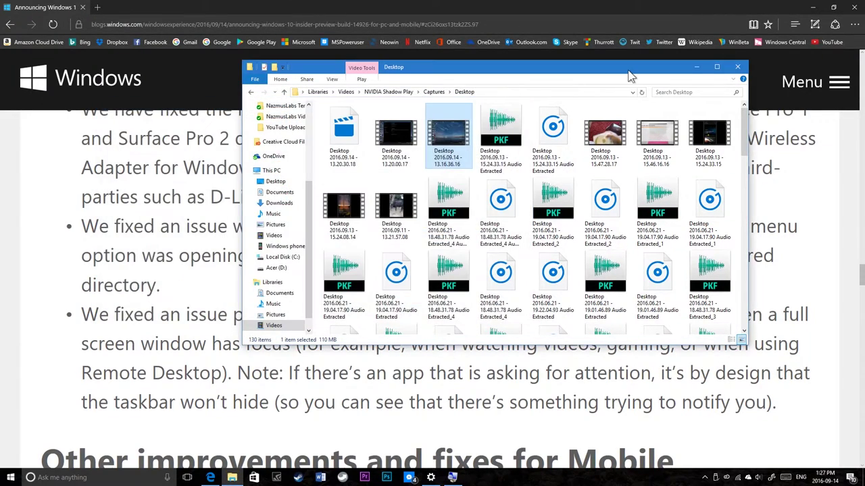
left_click(255, 79)
left_click(299, 119)
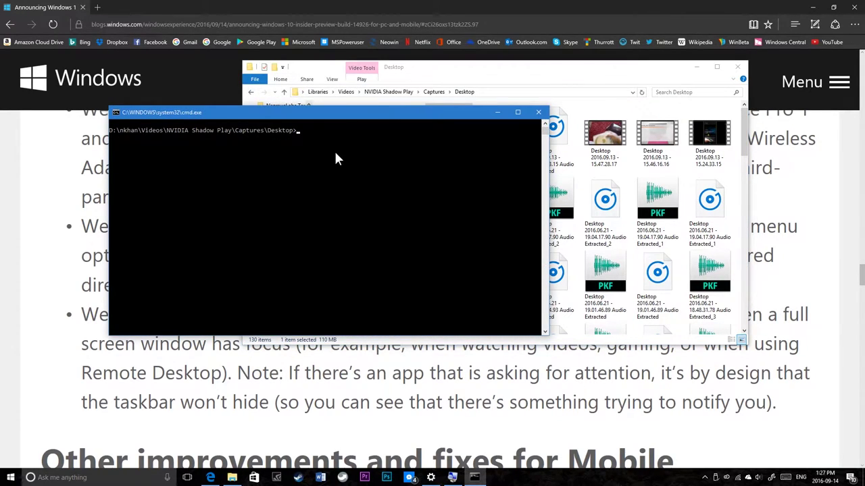
left_click(537, 112)
Step: Hide the folder window, bring it back, check its background menu, then minimise it
left_click(154, 290)
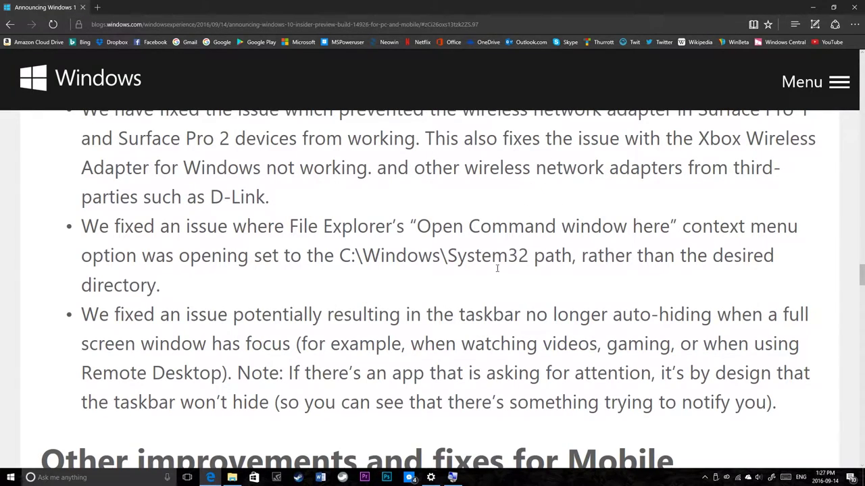
left_click(232, 478)
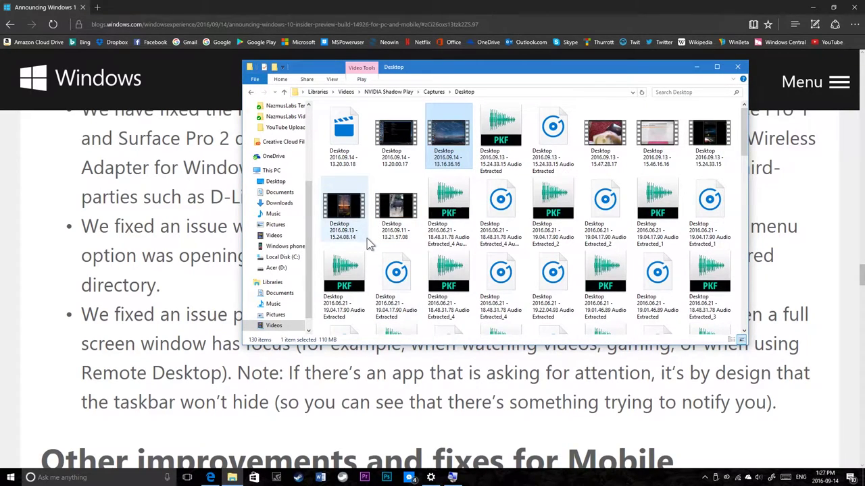
right_click(368, 240)
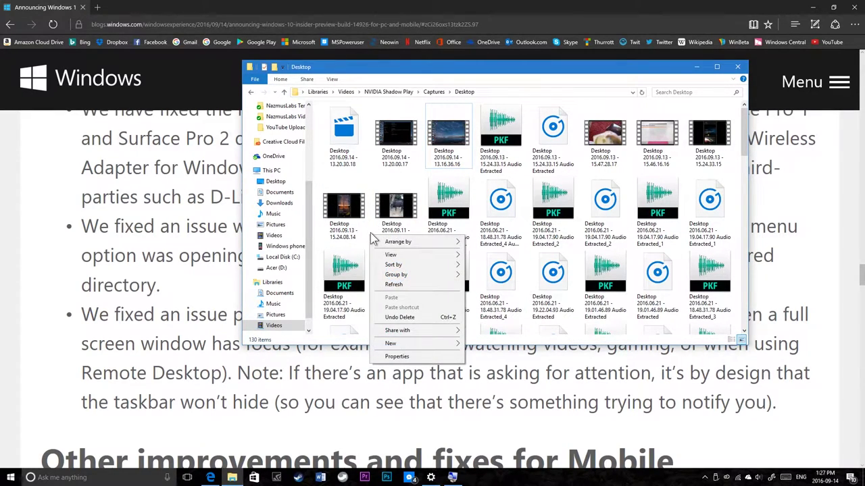
left_click(699, 67)
scroll(156, 341, "down", 2)
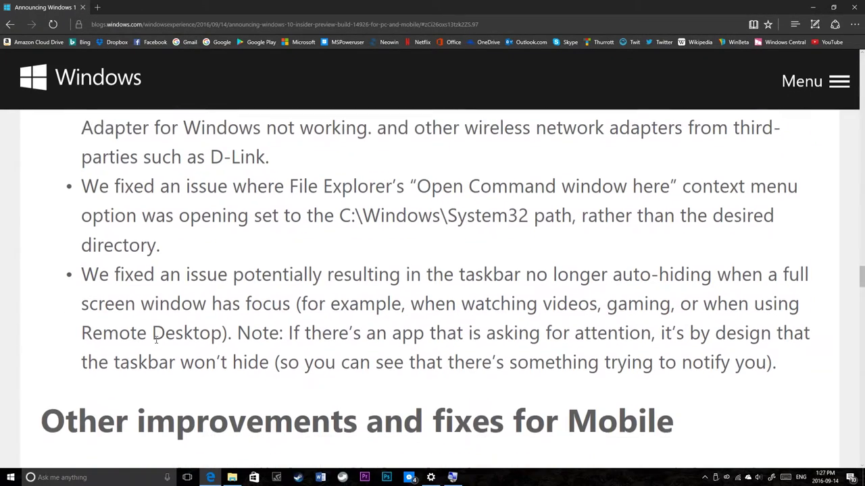
left_click_drag(127, 190, 457, 192)
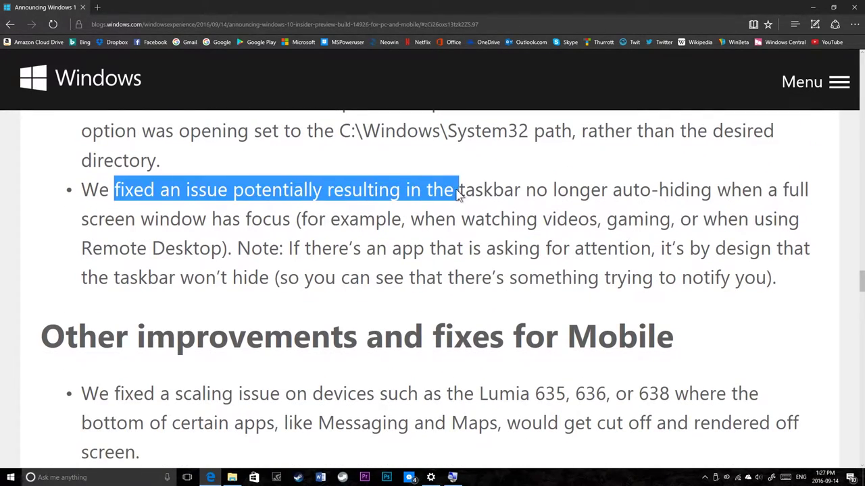
left_click(463, 201)
scroll(351, 273, "down", 2)
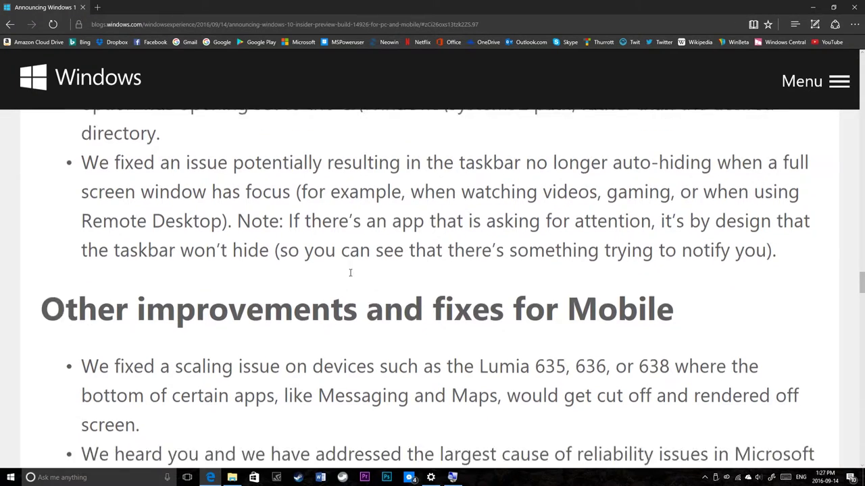
scroll(349, 278, "up", 1)
scroll(251, 219, "up", 1)
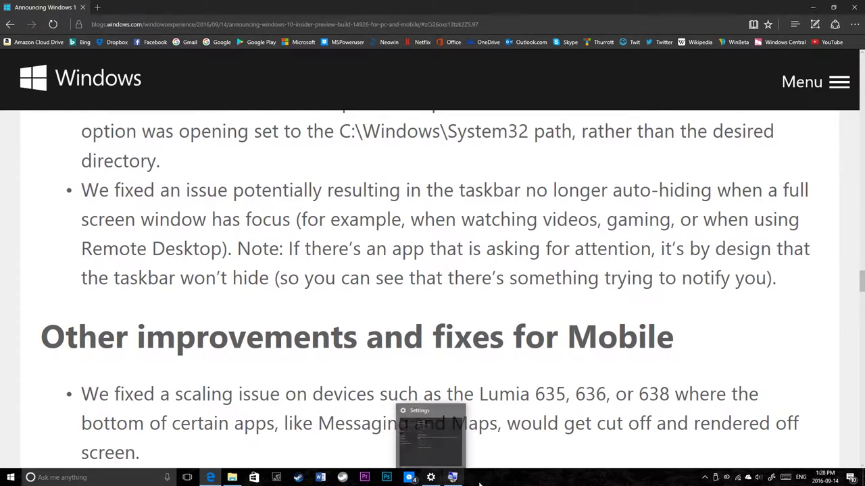
right_click(510, 480)
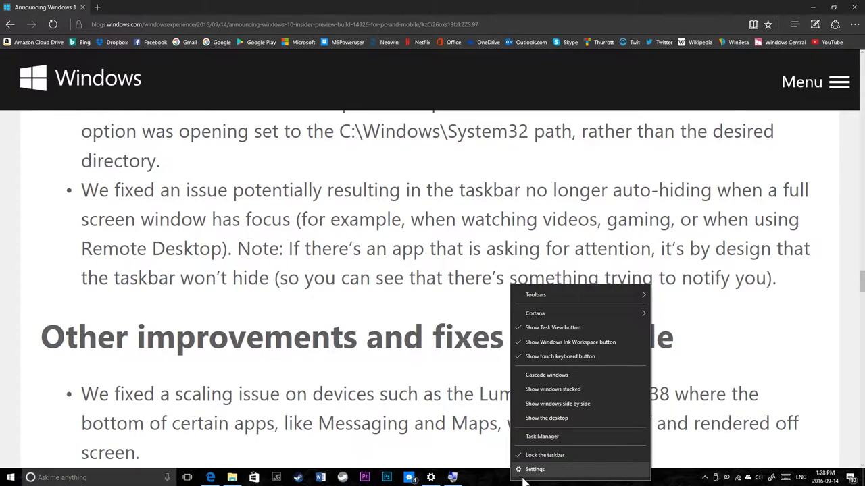
left_click(531, 471)
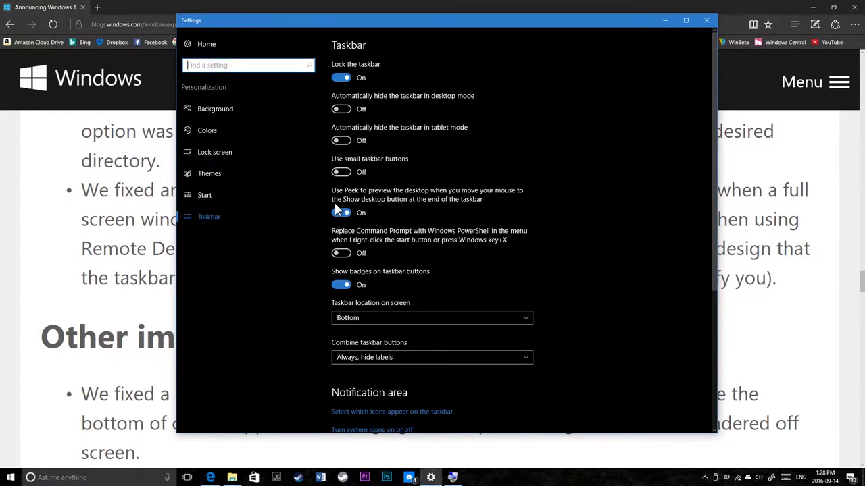
left_click(342, 110)
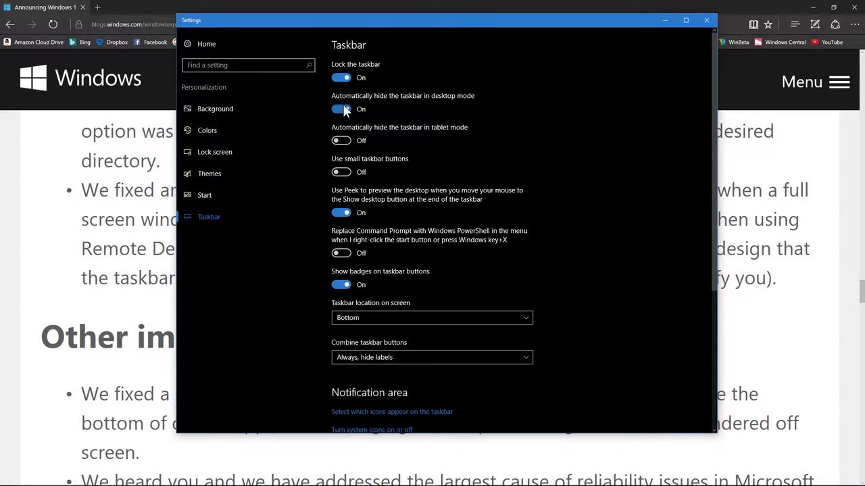
left_click(343, 110)
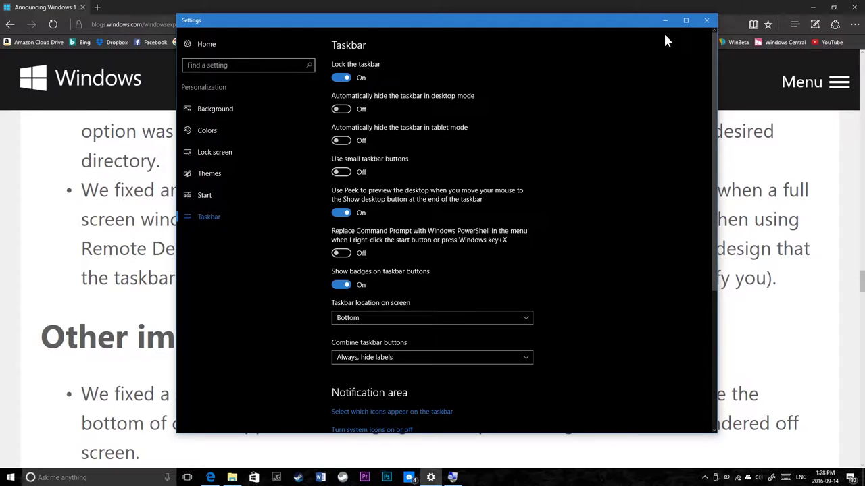
left_click(707, 21)
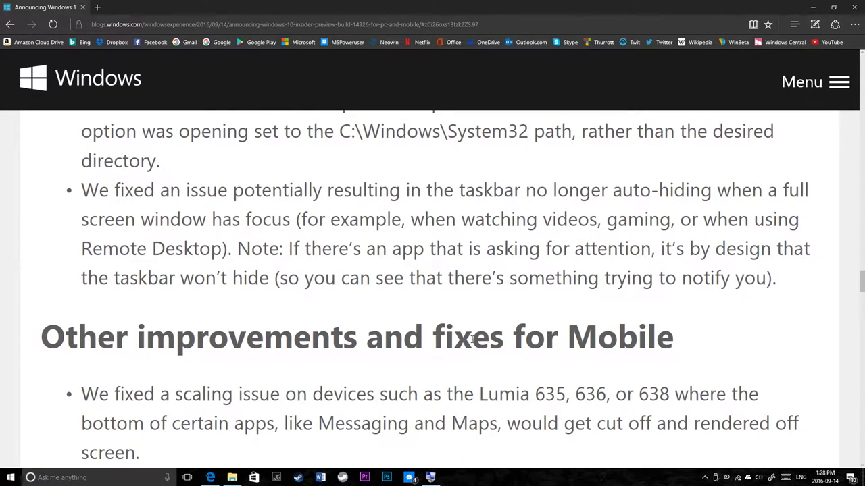
Step: Highlight passages from the taskbar notify note through the first Mobile fix
left_click_drag(523, 254, 510, 285)
left_click(501, 321)
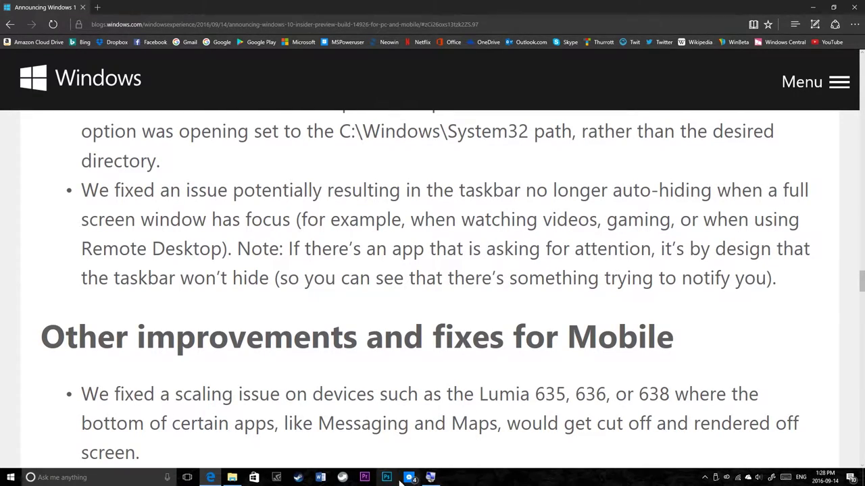
left_click_drag(423, 394, 409, 278)
left_click(380, 247)
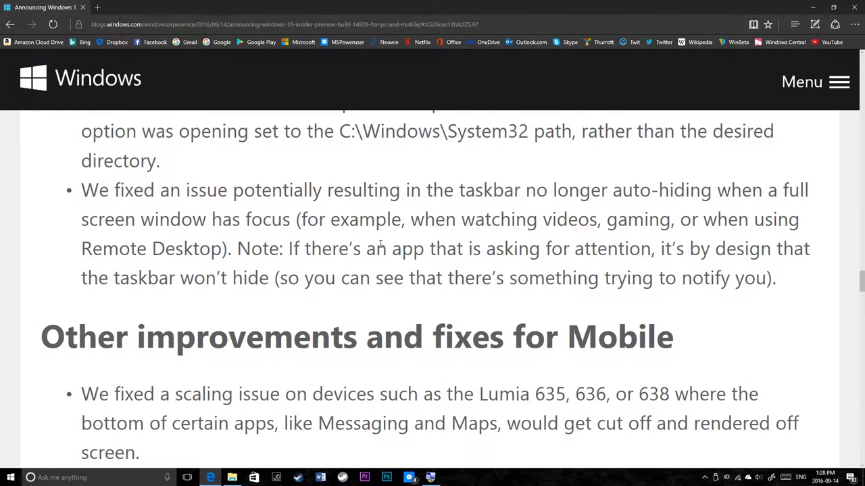
left_click_drag(399, 192, 380, 392)
left_click(381, 392)
left_click_drag(387, 218, 368, 298)
left_click(368, 297)
Step: Scroll down to Known issues for PC and highlight the Optional components issue
scroll(228, 305, "down", 2)
scroll(228, 306, "down", 6)
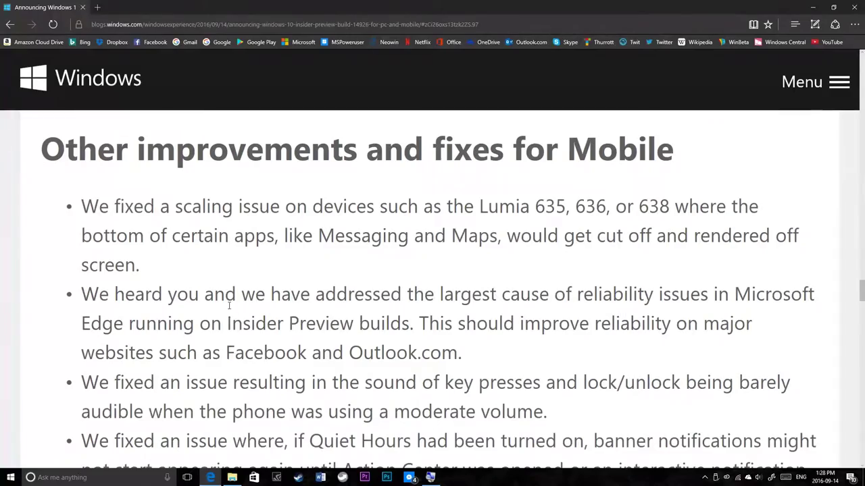
scroll(228, 305, "down", 5)
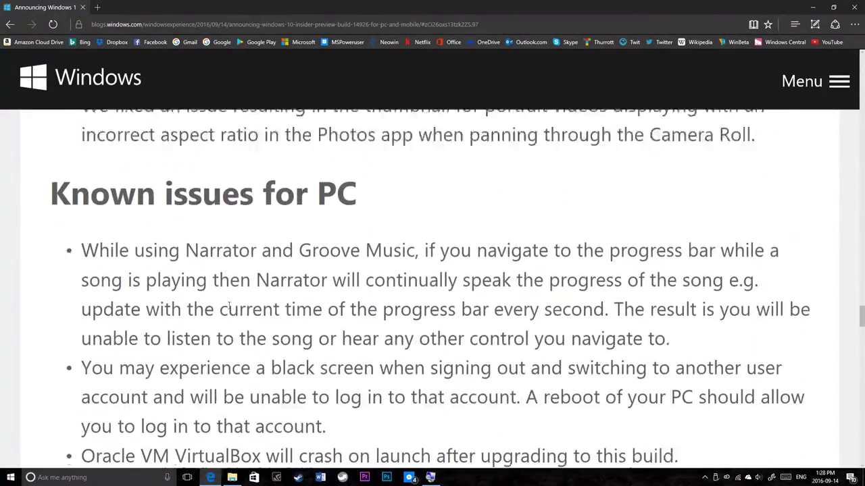
scroll(229, 307, "up", 3)
scroll(228, 307, "up", 7)
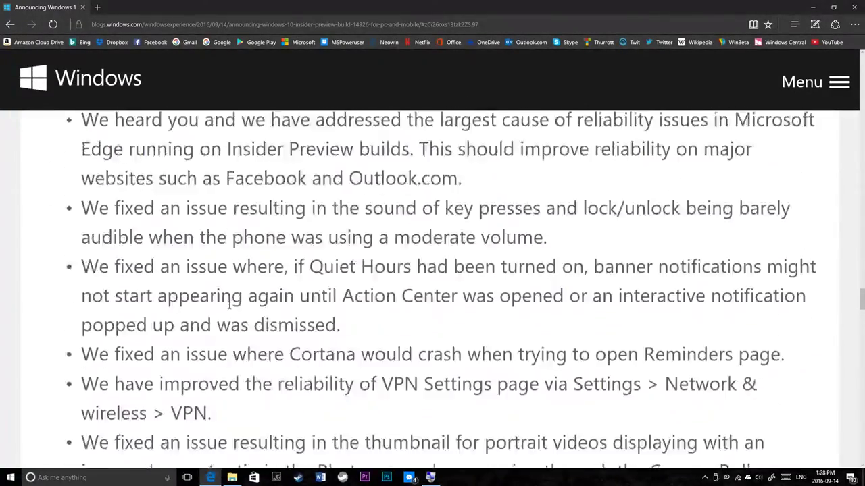
scroll(228, 306, "down", 5)
scroll(229, 310, "down", 1)
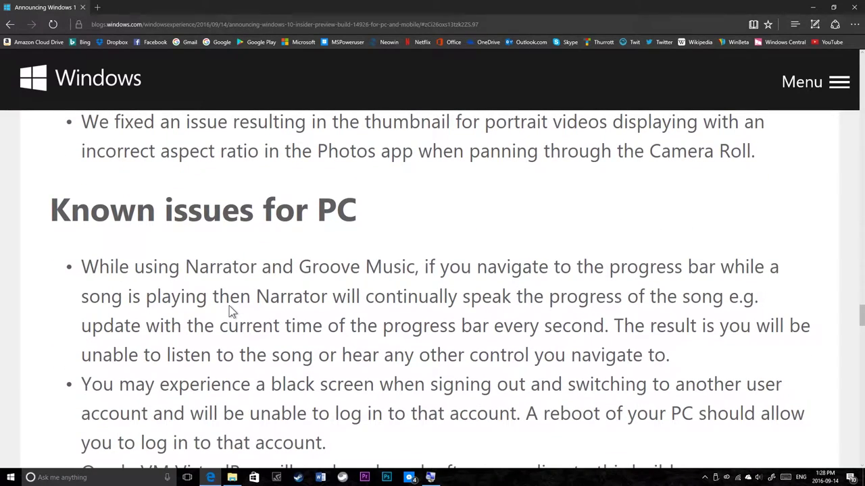
scroll(229, 306, "down", 2)
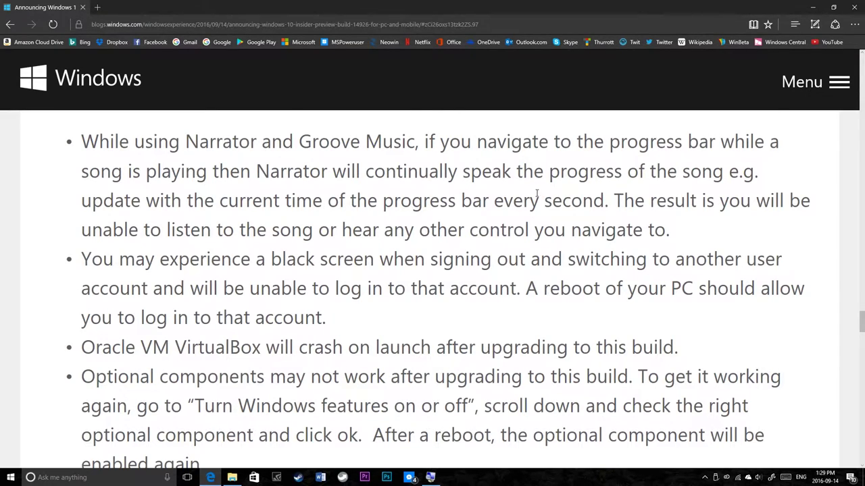
scroll(541, 192, "down", 3)
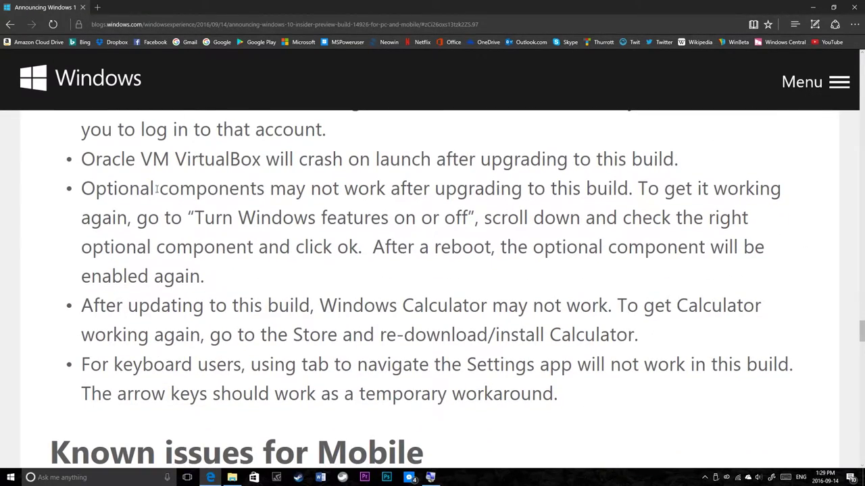
left_click_drag(144, 188, 385, 218)
left_click(179, 251)
Step: Highlight the known issue warning that Windows Calculator may not work
scroll(243, 321, "down", 2)
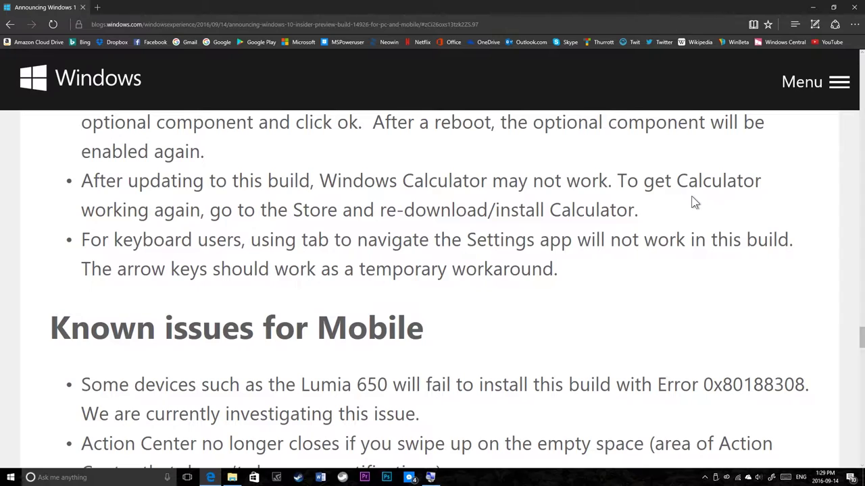
left_click_drag(693, 203, 432, 169)
left_click(429, 170)
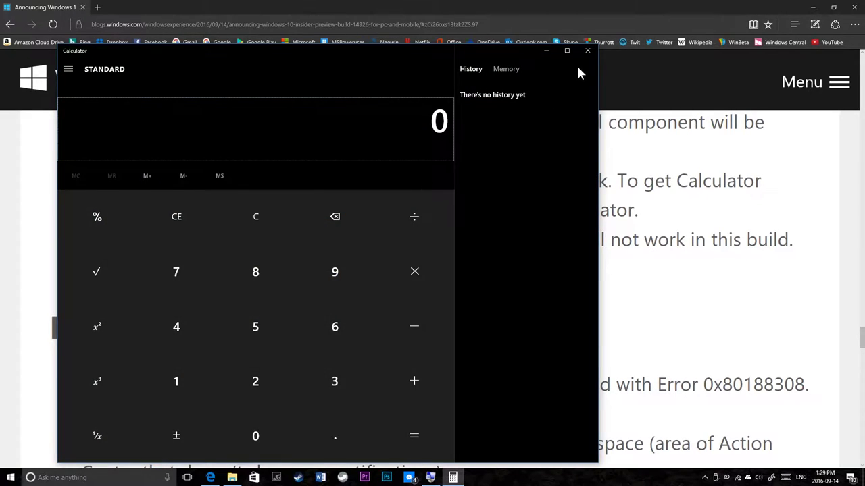
left_click_drag(596, 91, 182, 372)
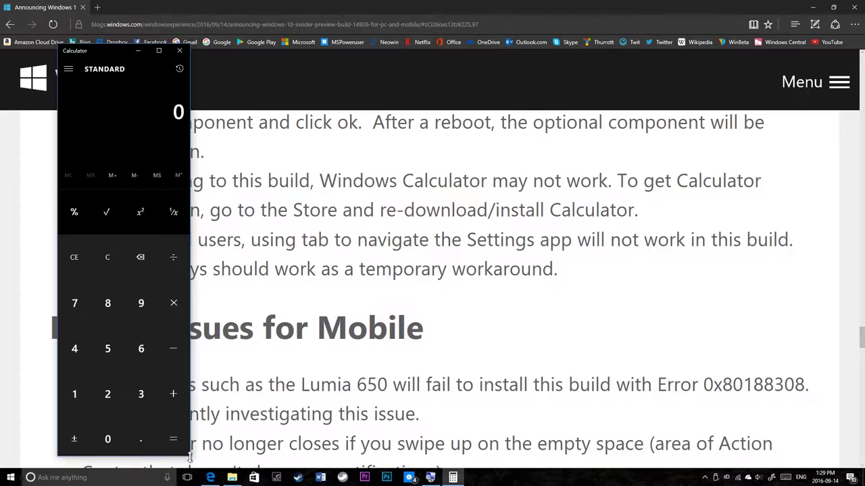
left_click_drag(186, 464, 219, 327)
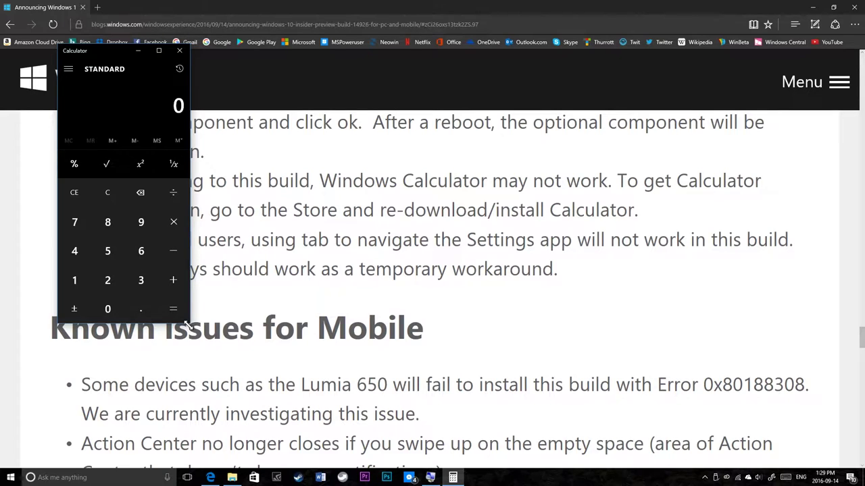
left_click_drag(191, 324, 213, 338)
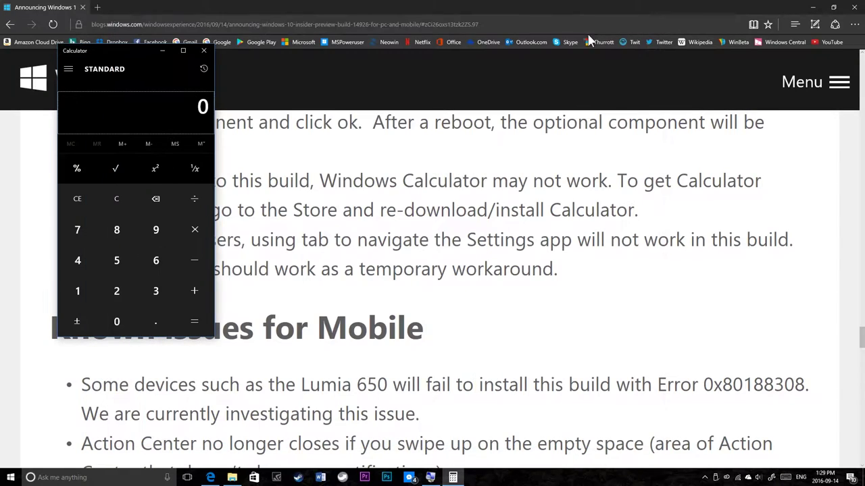
left_click(205, 51)
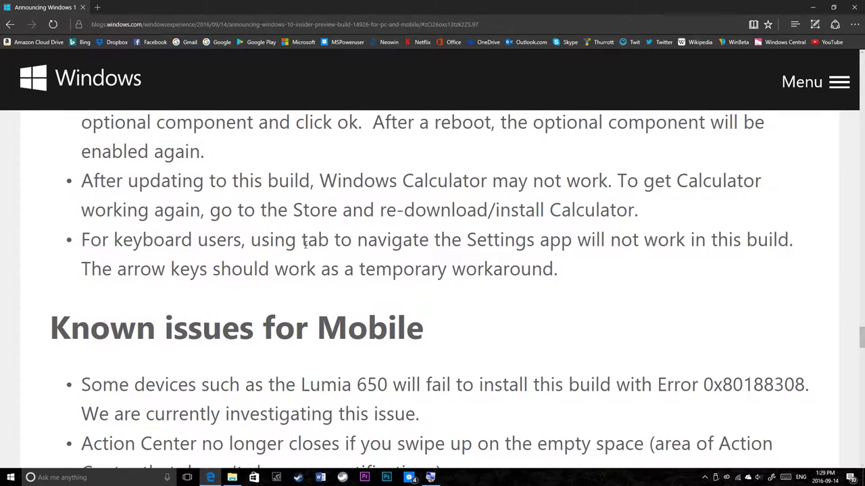
scroll(304, 246, "down", 3)
key("XF86Calculator")
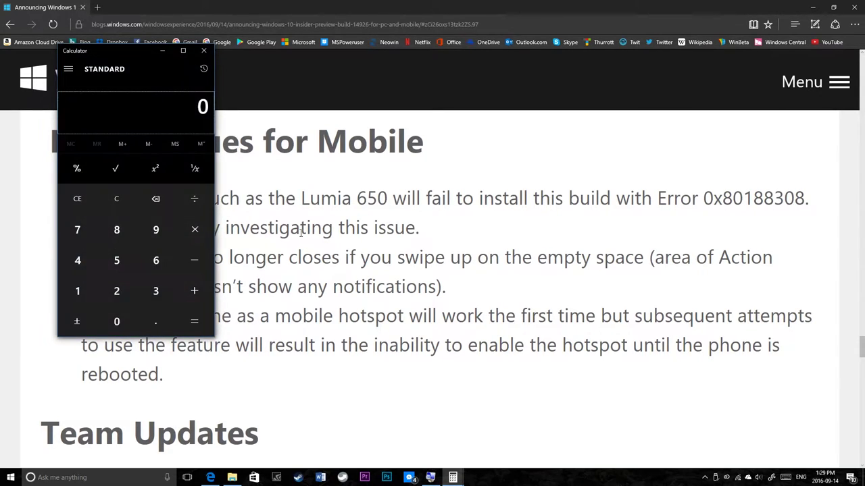
key("XF86Calculator")
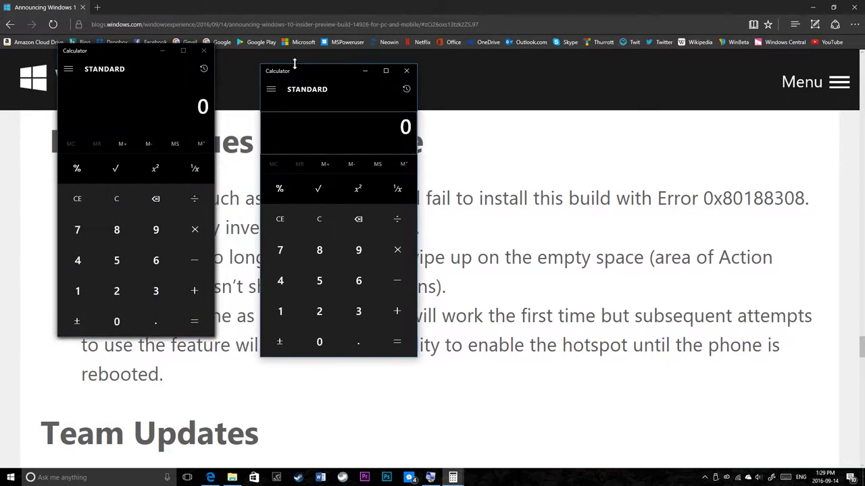
key("XF86Calculator")
key("XF86Calculator")
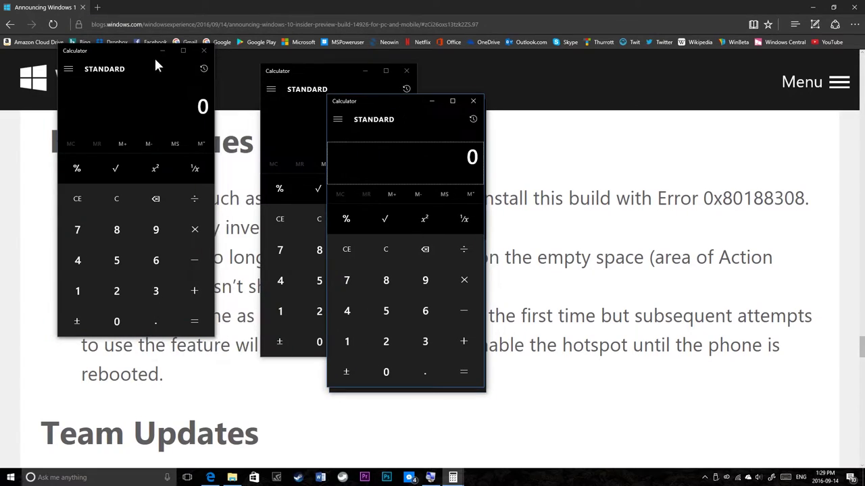
left_click_drag(120, 49, 238, 159)
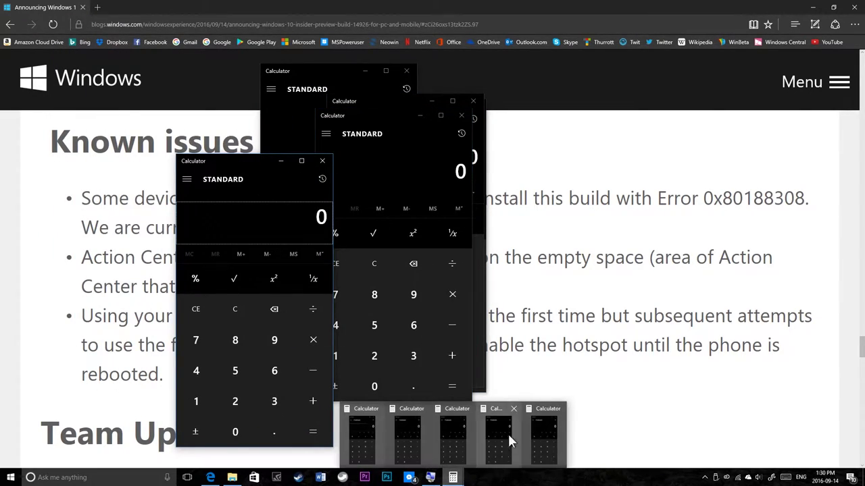
right_click(451, 477)
Step: Close all Calculator windows and scroll back and forth through the build post
left_click(466, 460)
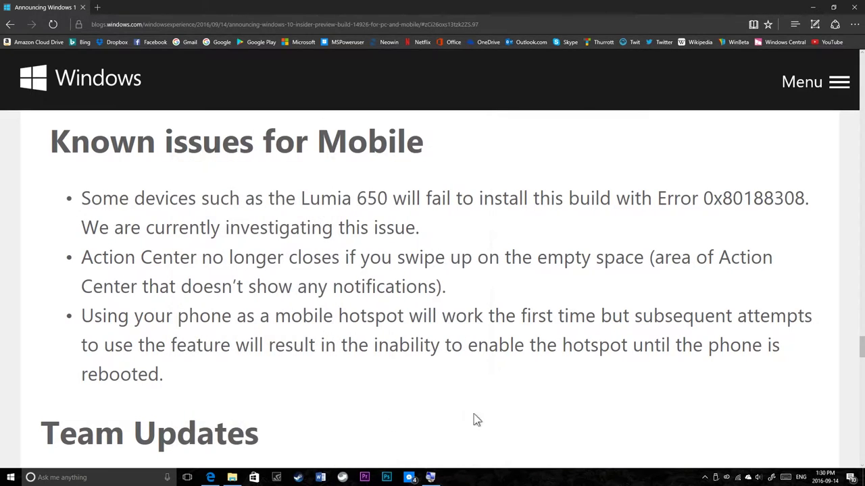
scroll(324, 289, "down", 2)
scroll(324, 289, "up", 2)
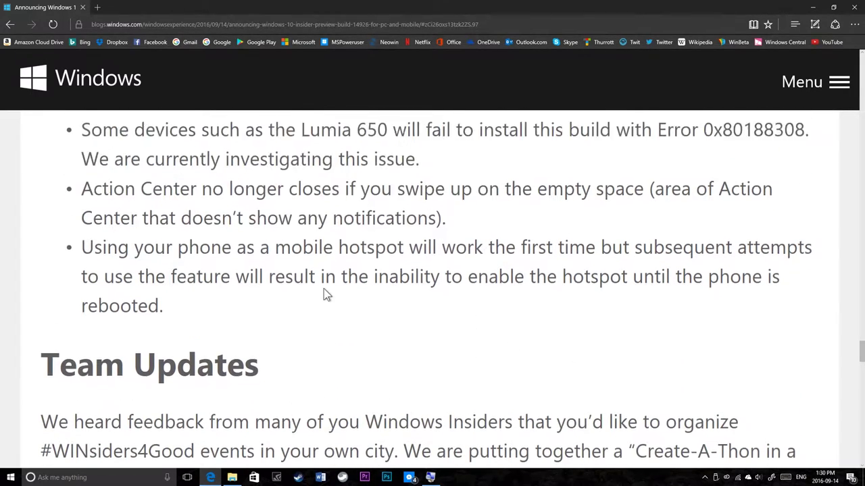
scroll(323, 292, "down", 5)
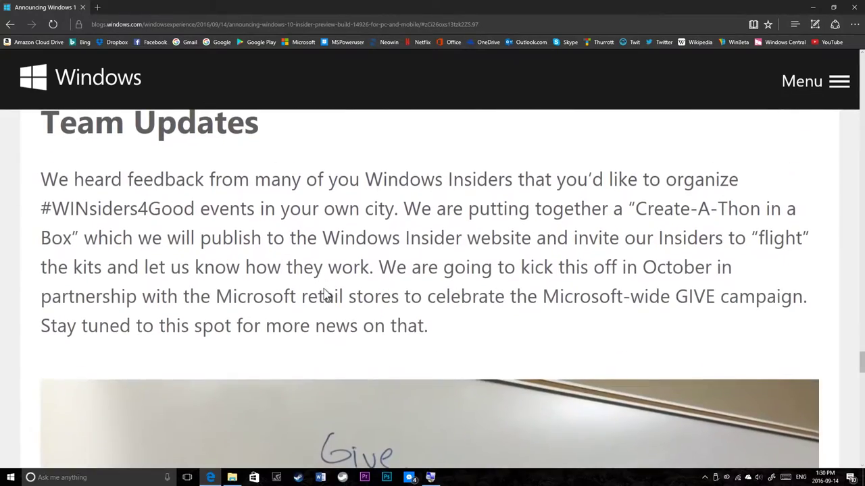
scroll(324, 292, "up", 3)
scroll(324, 295, "up", 3)
scroll(318, 253, "down", 14)
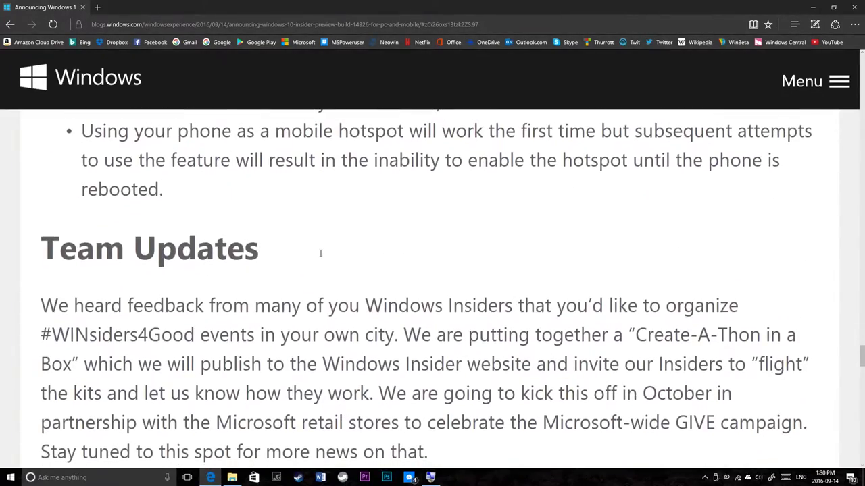
scroll(314, 258, "down", 8)
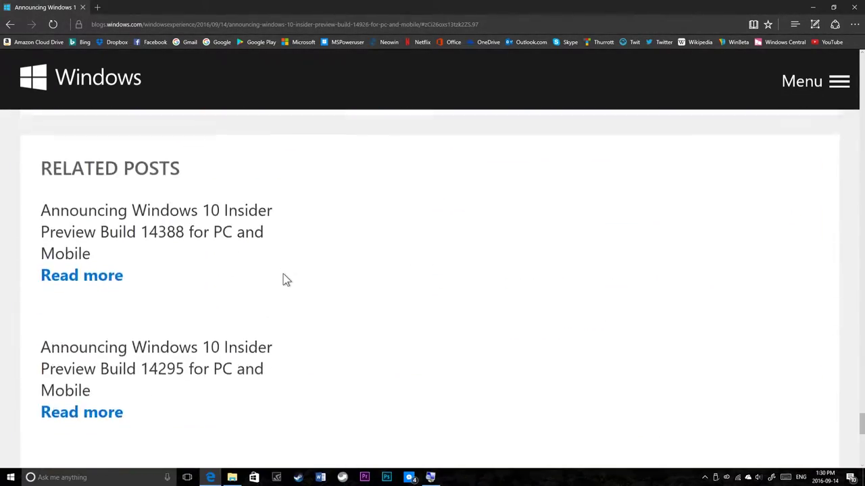
Step: Reset Edge's page zoom with Ctrl+0 and return to the Windows desktop
scroll(284, 277, "up", 15)
scroll(287, 279, "up", 10)
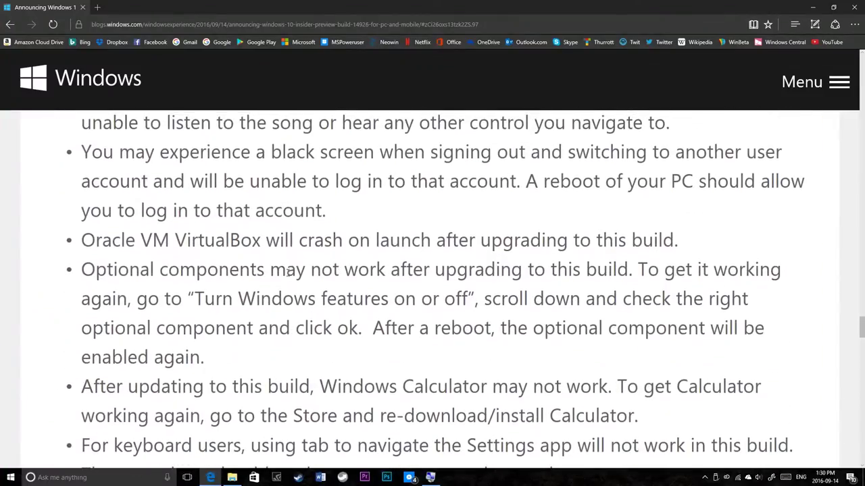
key("ctrl+0")
key("super+d")
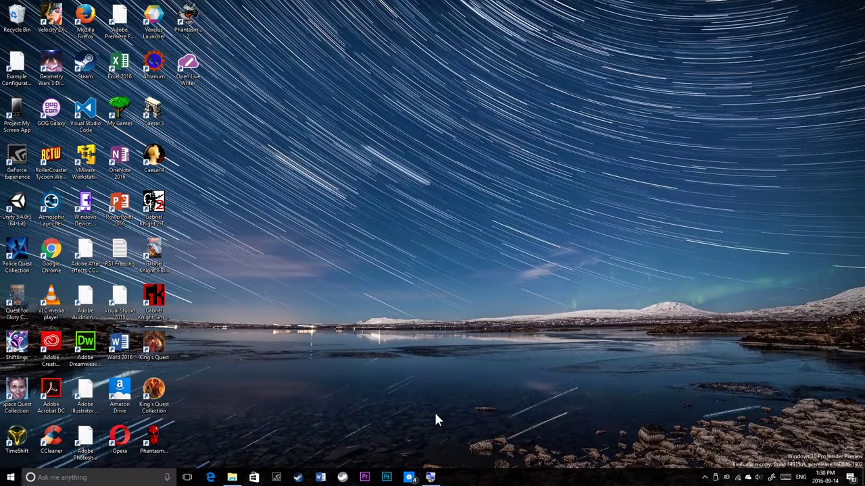
Step: Open Windows Update with build 14926 preparing, dismiss the GeForce overlay, then return to Premiere
key("super+i")
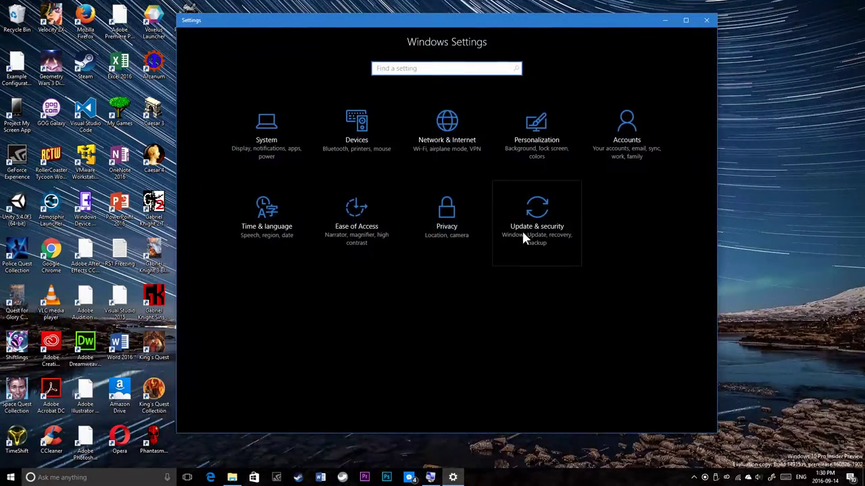
left_click(521, 235)
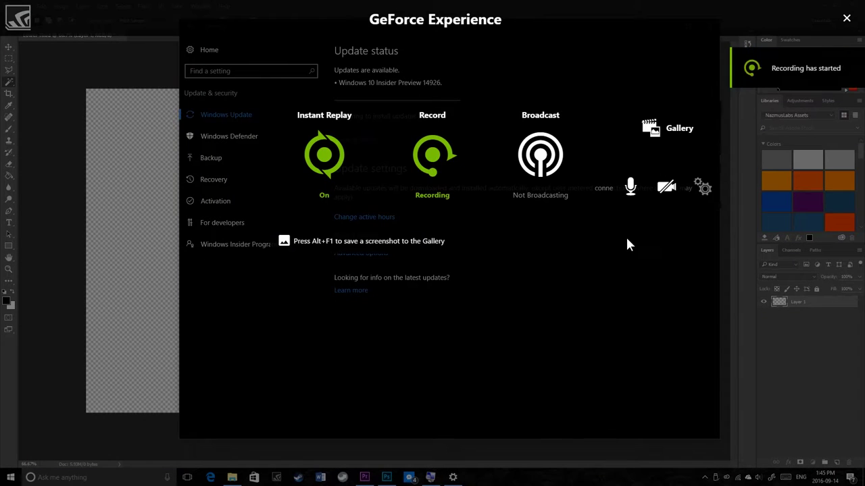
left_click(846, 19)
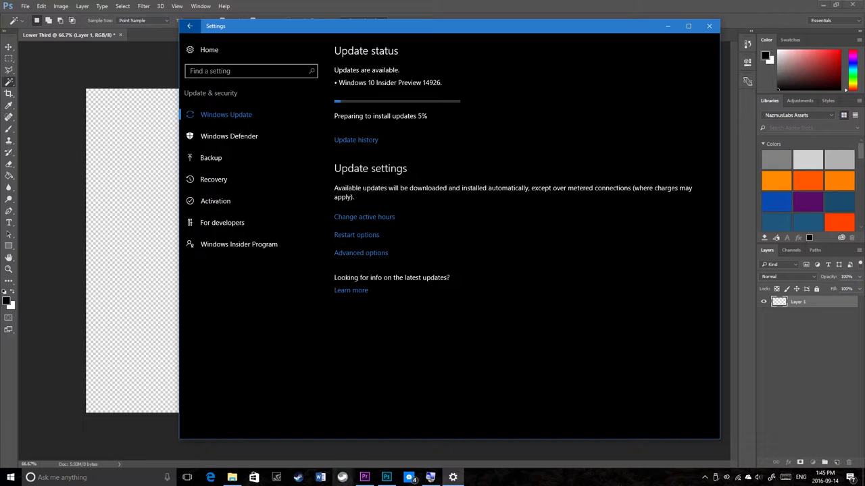
left_click(364, 477)
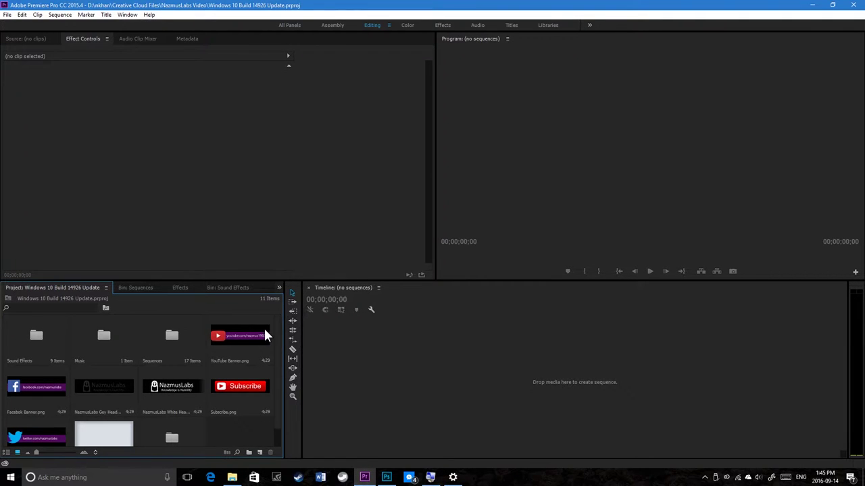
Step: Open the Captures Desktop folder and preview the 13.16.36.16 recording
left_click(232, 476)
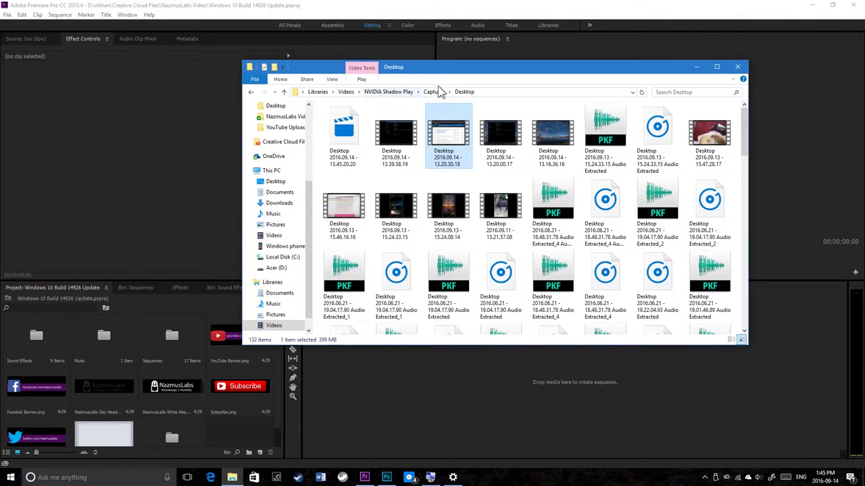
double_click(550, 141)
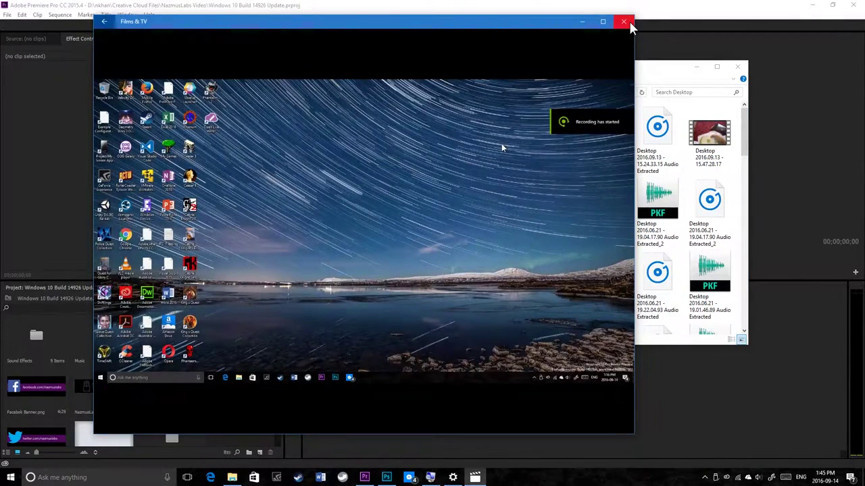
left_click(625, 21)
Step: Drag the 13.16.36.16, 13.20.00.17, 13.20.30.18 and 13.39.58.19 recordings into the Project panel
left_click_drag(550, 136, 15, 409)
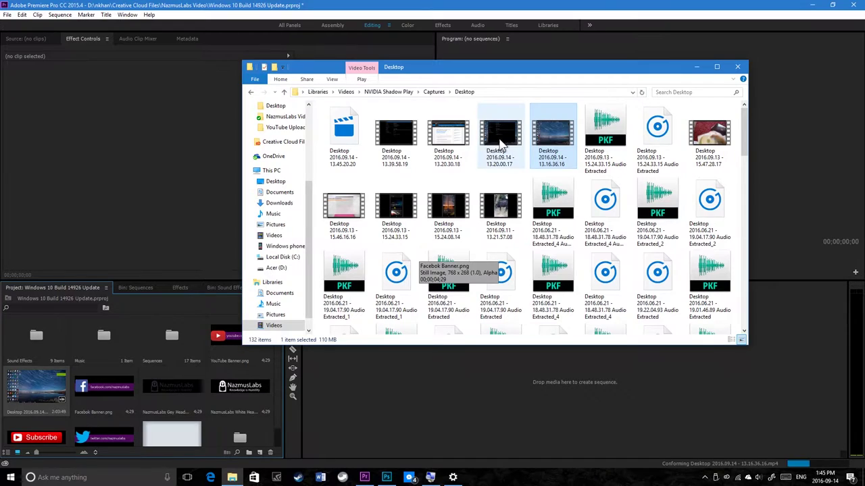
left_click_drag(500, 135, 101, 398)
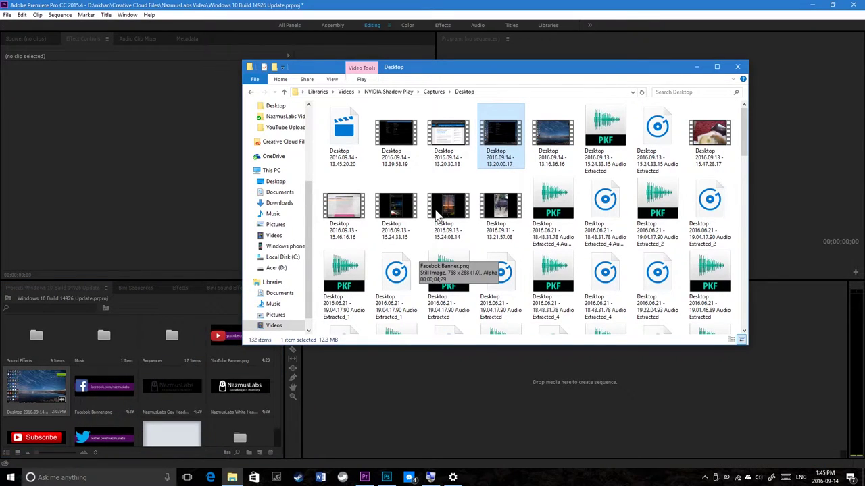
left_click_drag(448, 136, 168, 378)
left_click_drag(380, 160, 102, 387)
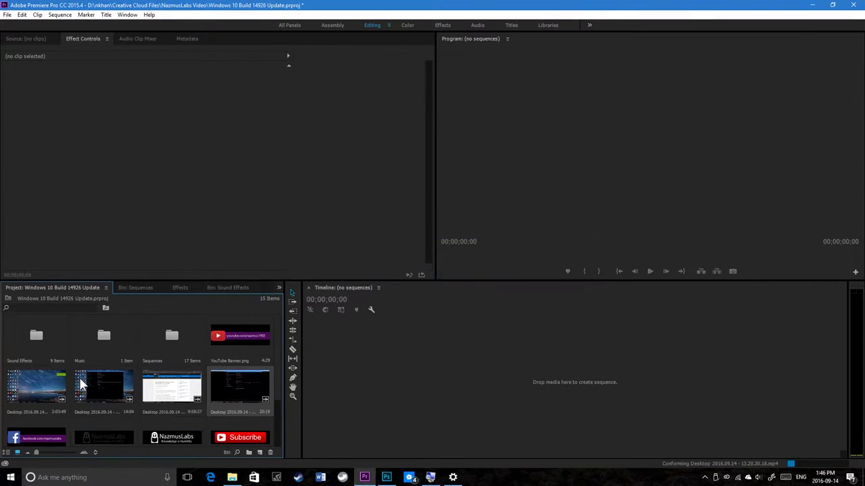
Step: Create a sequence from the 13.16.36.16 clip, trial a second clip after it, then delete it
left_click_drag(51, 413, 440, 444)
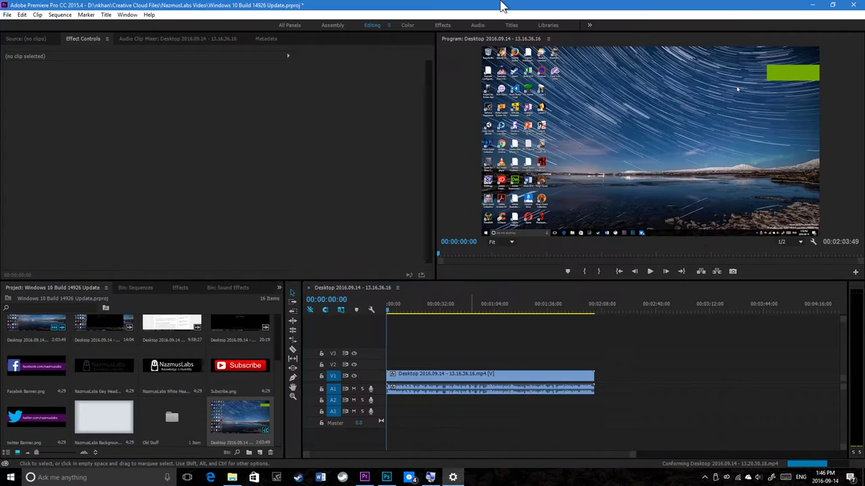
scroll(124, 368, "up", 2)
left_click_drag(125, 369, 600, 391)
left_click(597, 305)
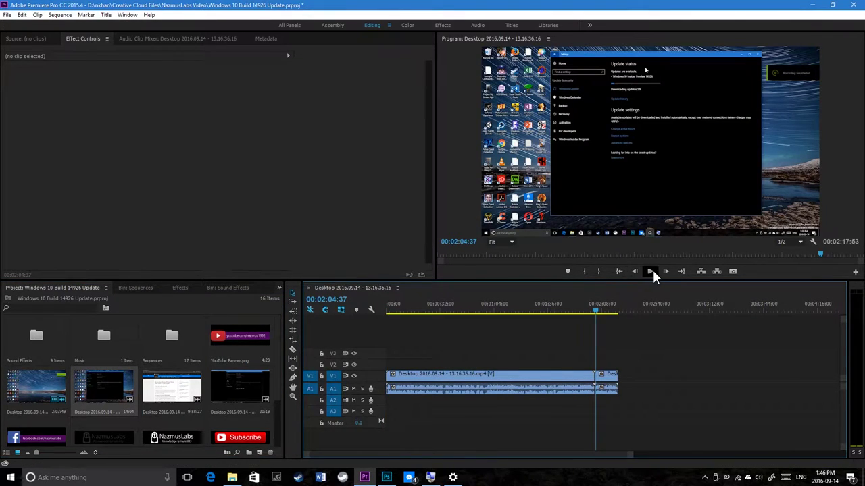
left_click(650, 269)
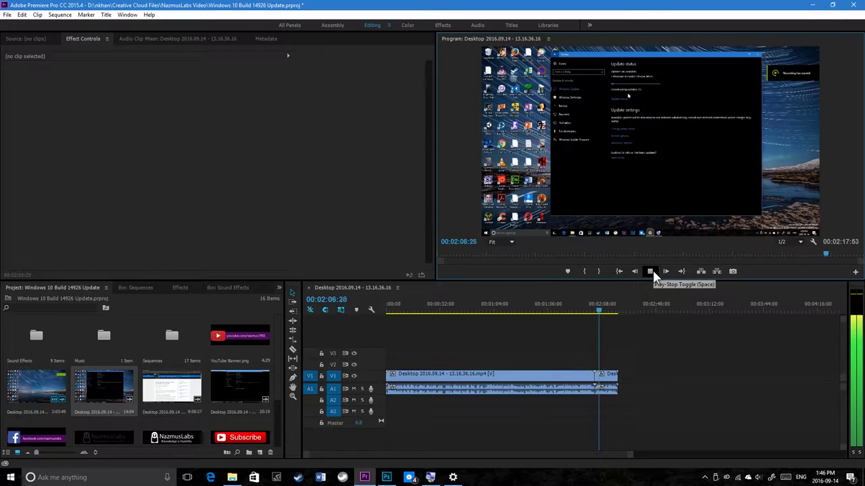
left_click(651, 271)
left_click(605, 389)
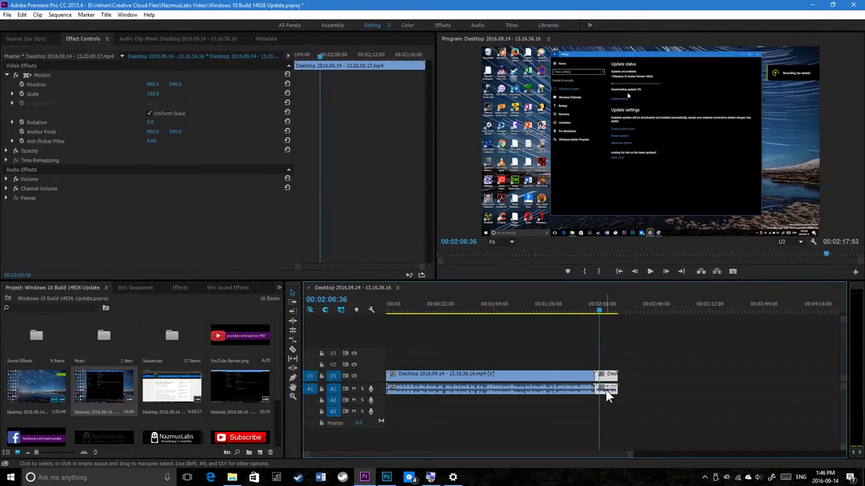
key("Delete")
Step: Play from about 01:56, then place the 13.20.30.18 clip right after the first clip
left_click(581, 306)
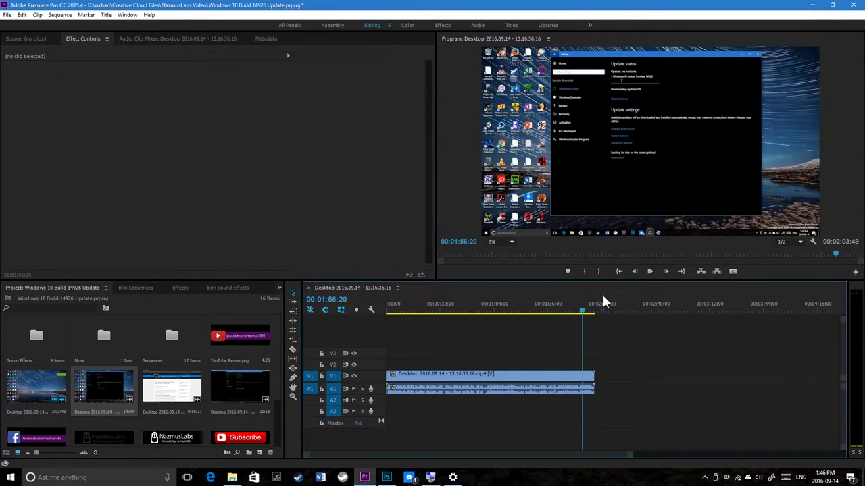
left_click(653, 270)
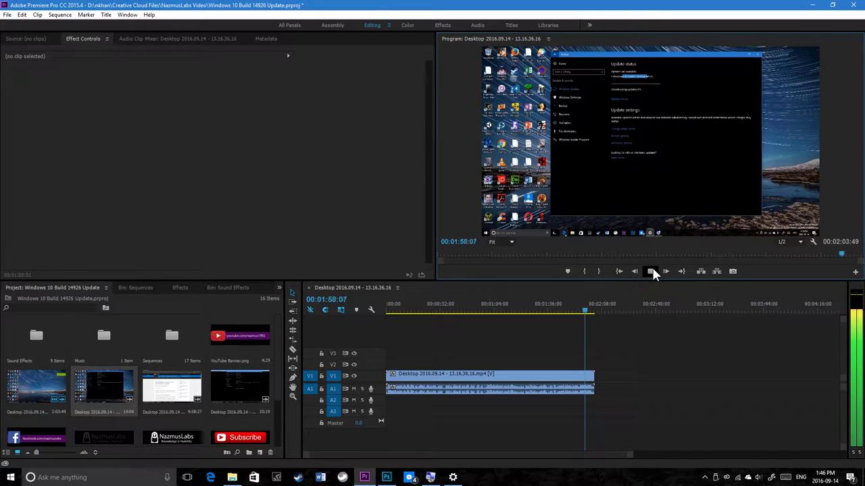
left_click(651, 271)
left_click_drag(180, 387, 615, 383)
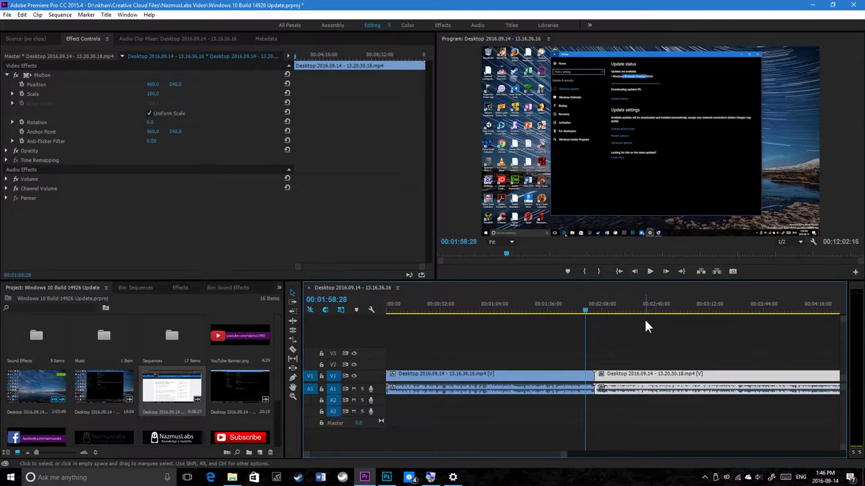
key("Delete")
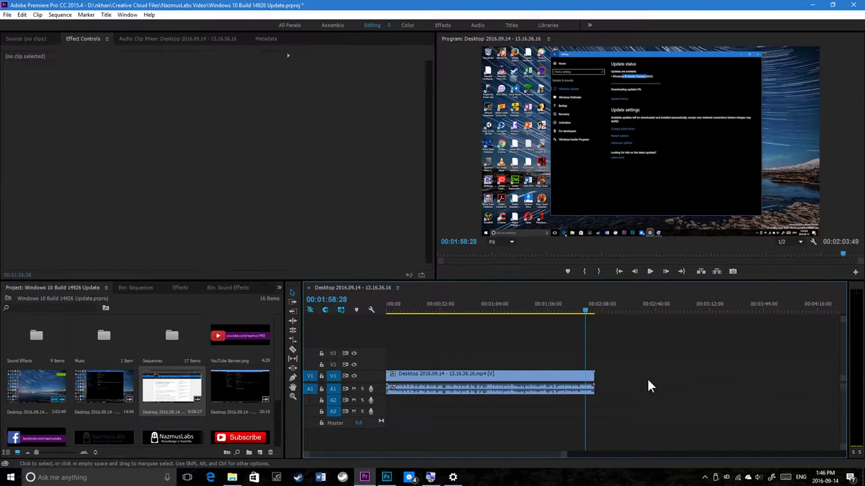
left_click_drag(109, 389, 598, 391)
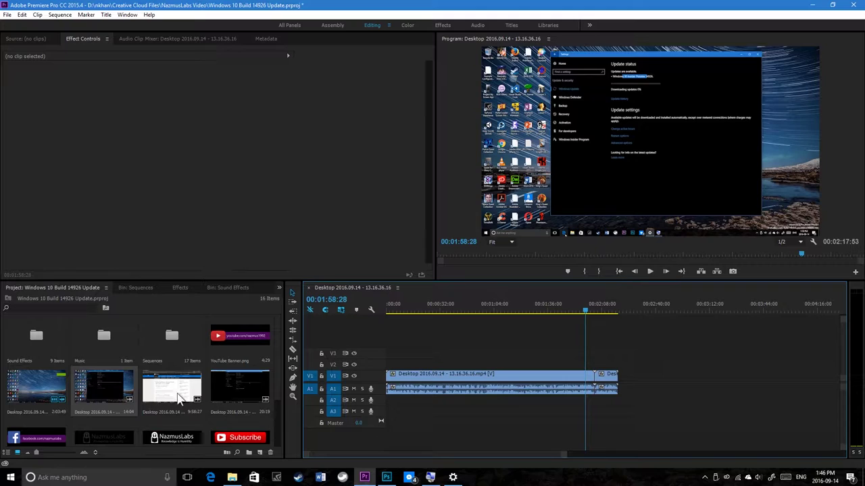
left_click_drag(179, 399, 616, 382)
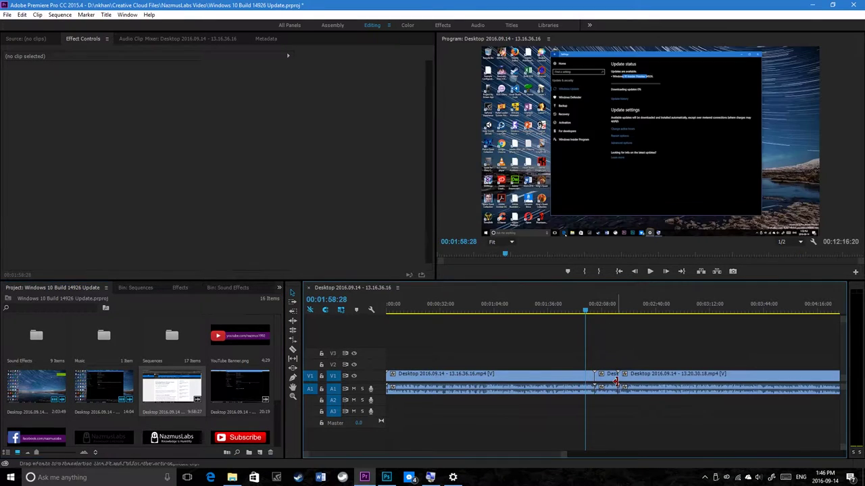
left_click_drag(392, 454, 363, 454)
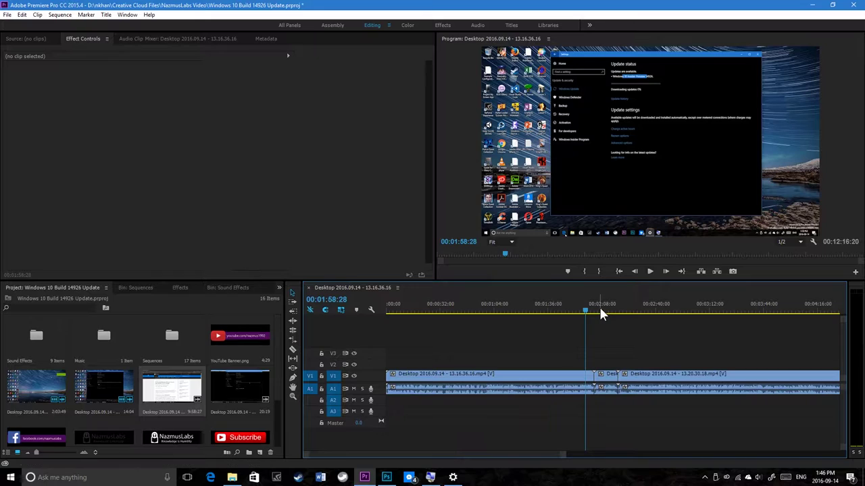
mouse_move(585, 314)
left_mouse_down()
mouse_move(469, 314)
mouse_move(608, 312)
mouse_move(588, 314)
left_mouse_up()
left_click(648, 271)
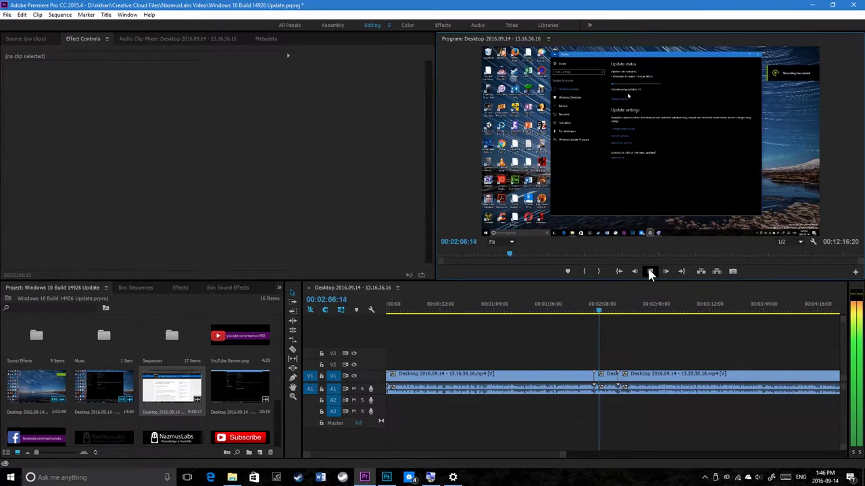
left_click(649, 272)
left_click(626, 304)
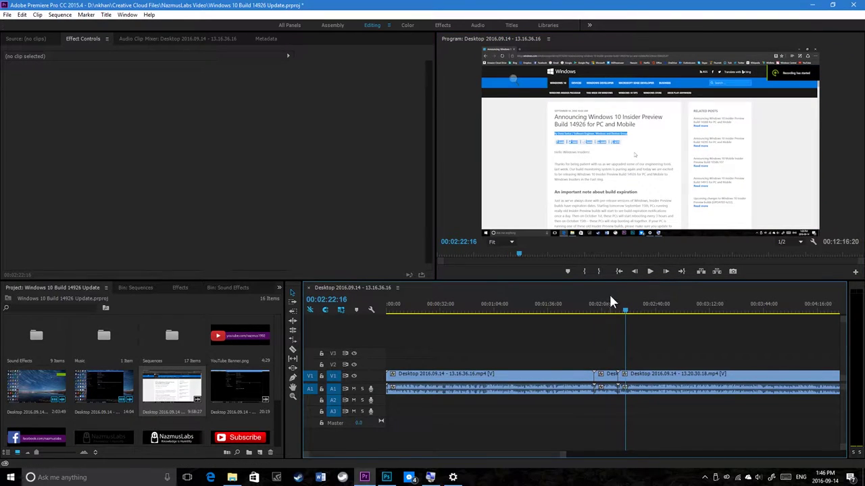
left_click(612, 304)
left_click(651, 270)
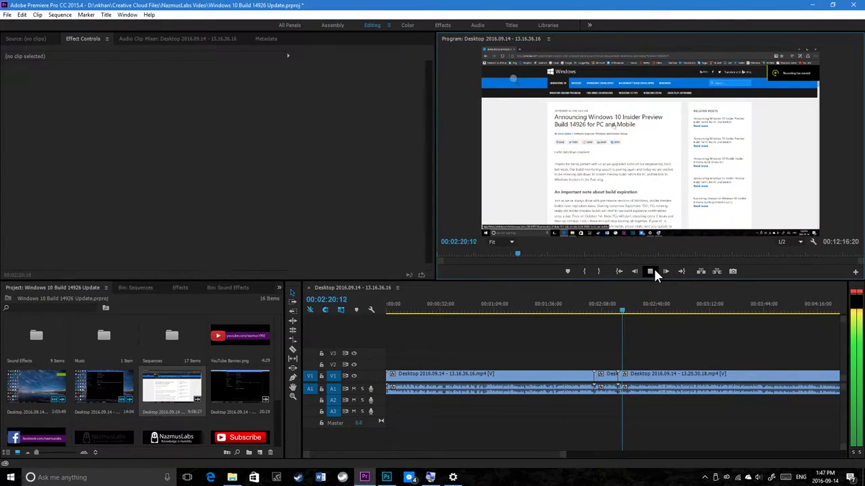
left_click(653, 267)
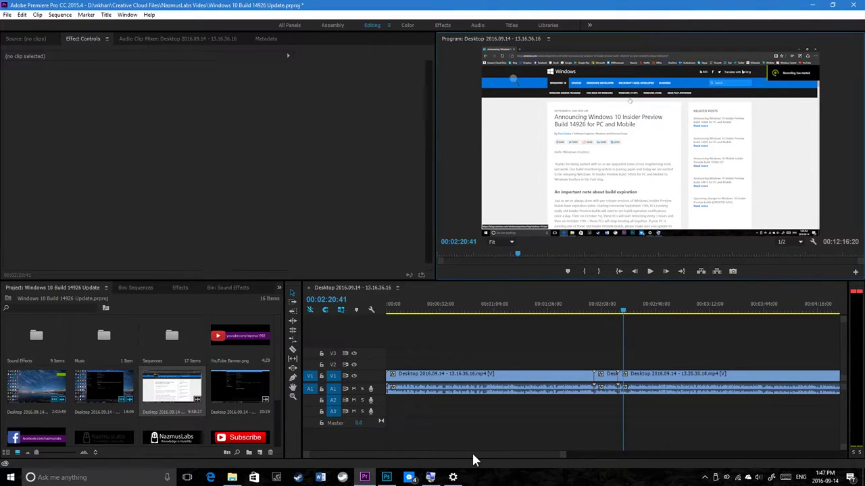
left_click_drag(472, 453, 635, 448)
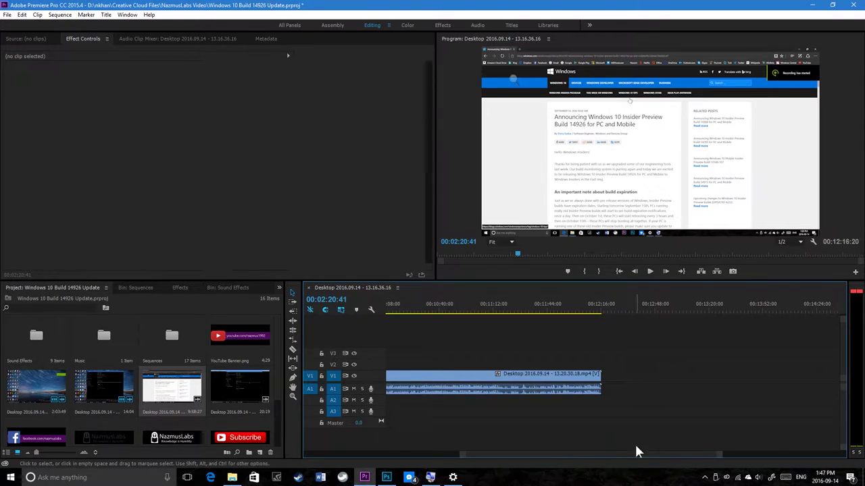
Step: Append the 20:19 desktop recording to V1/A1 and scrub between 00:11:42 and 00:12:16
left_click_drag(242, 385, 594, 363)
left_click(593, 308)
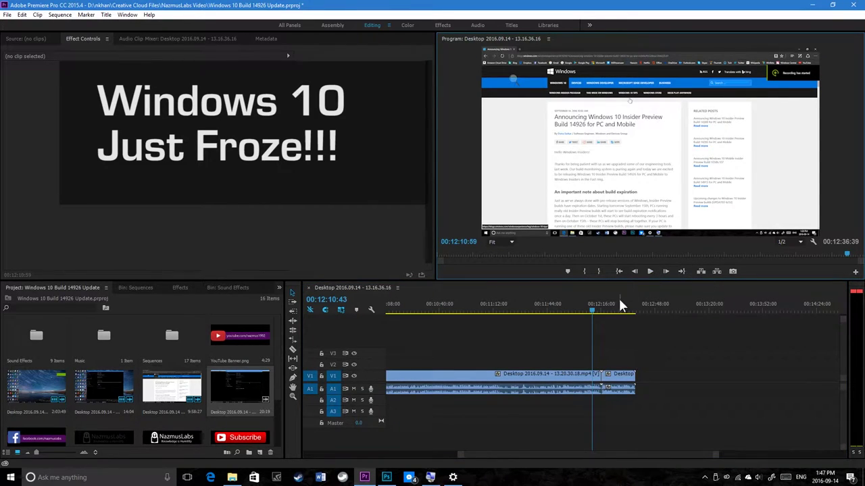
left_click(599, 309)
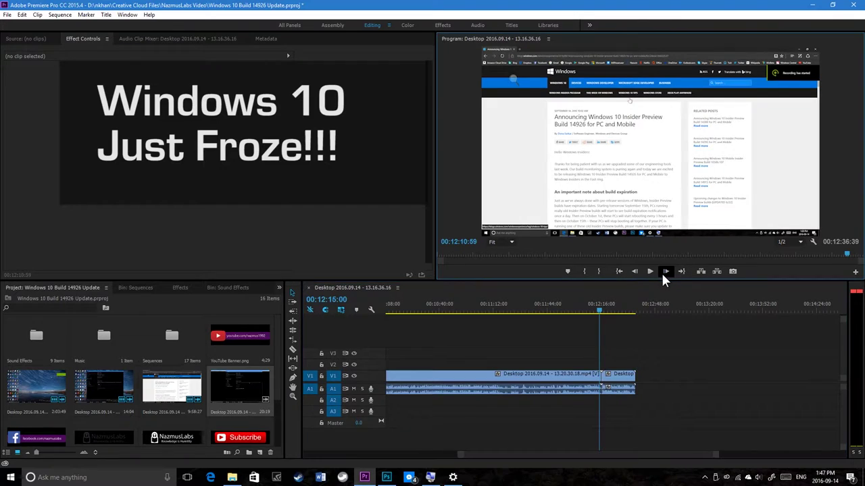
left_click(545, 309)
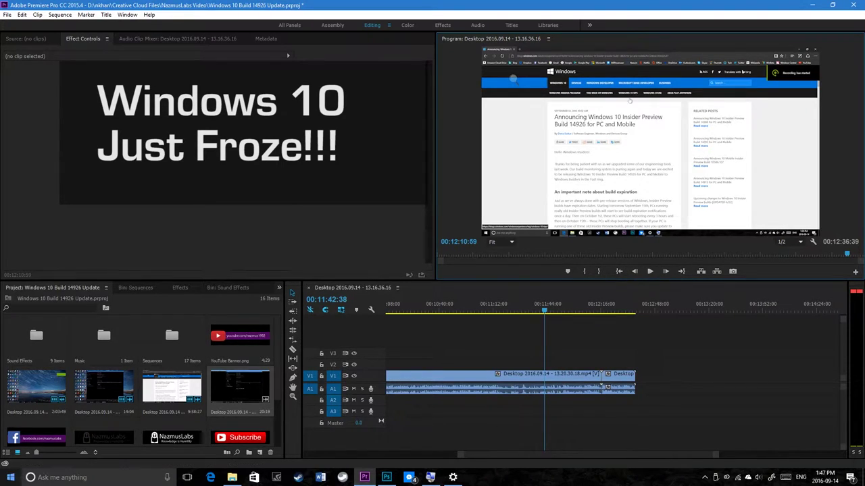
right_click(10, 477)
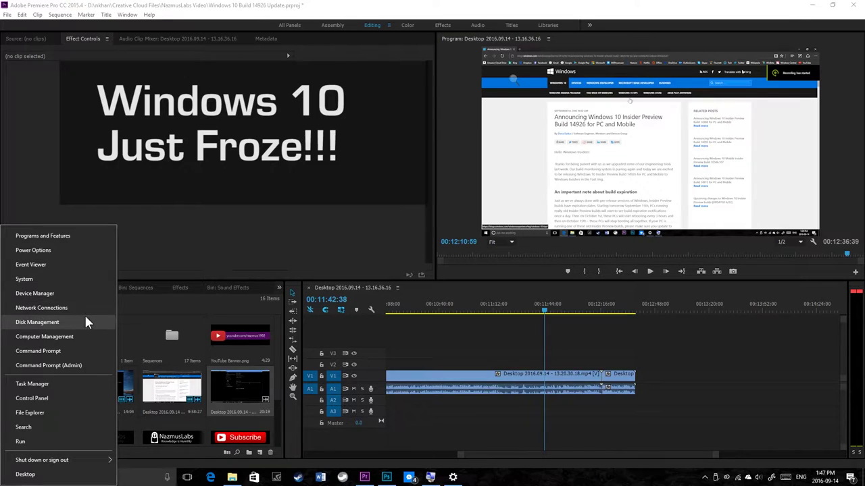
left_click(76, 345)
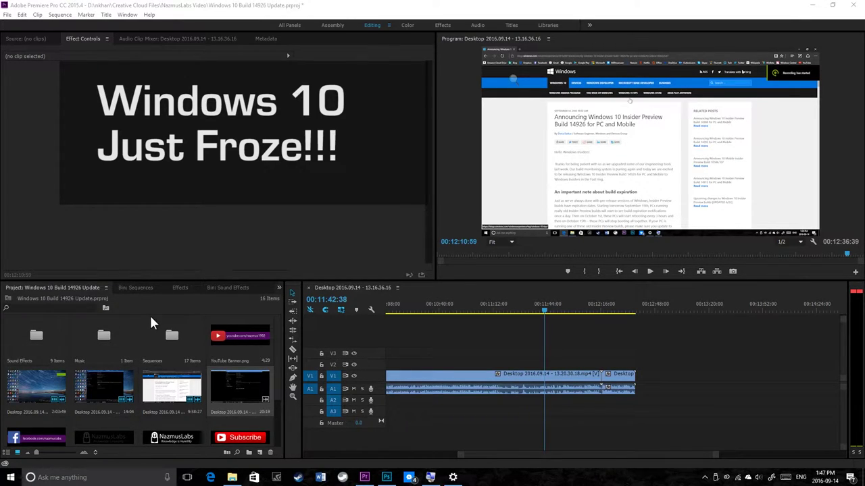
left_click(453, 477)
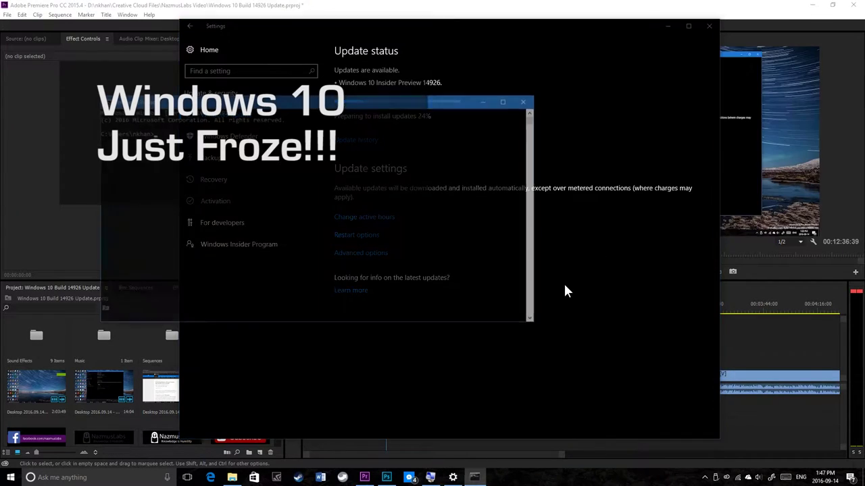
left_click(526, 103)
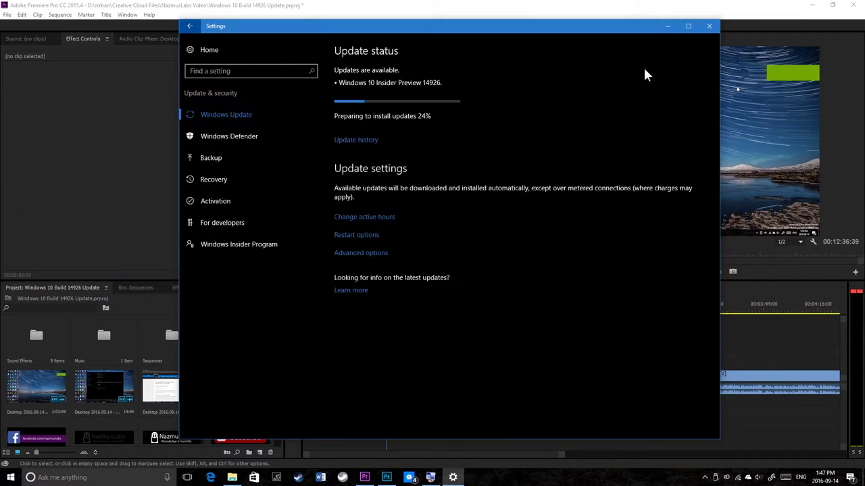
left_click(668, 26)
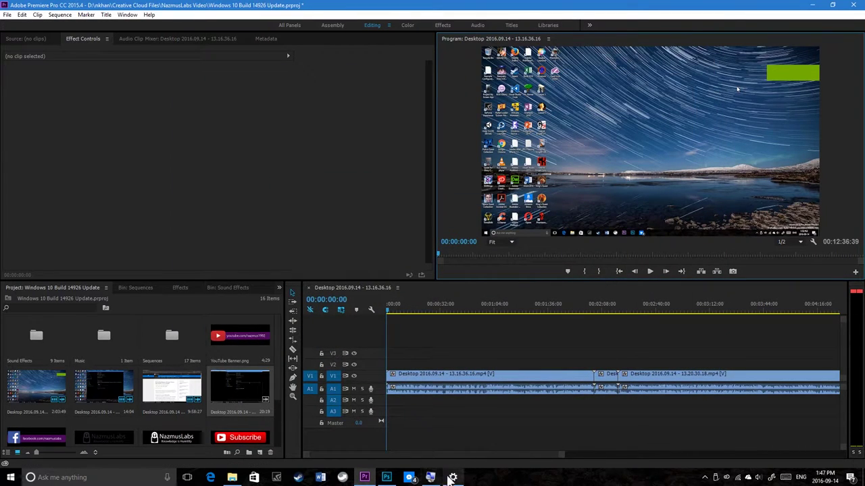
left_click_drag(465, 456, 608, 455)
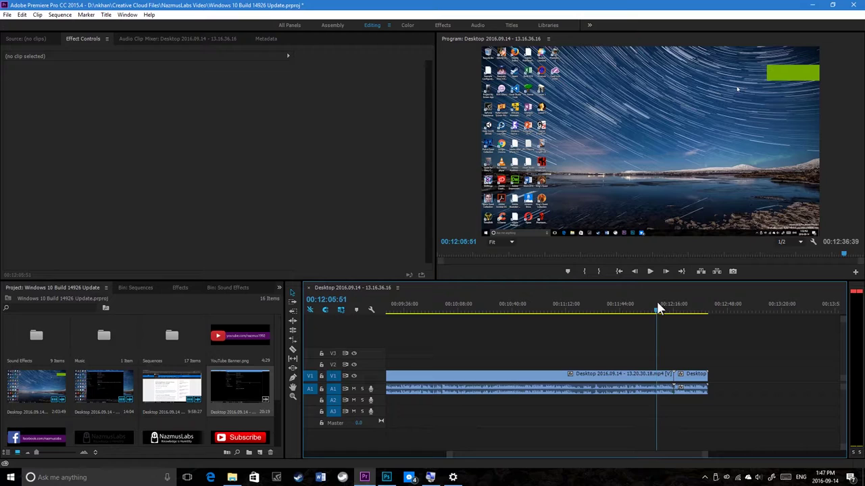
left_click(650, 271)
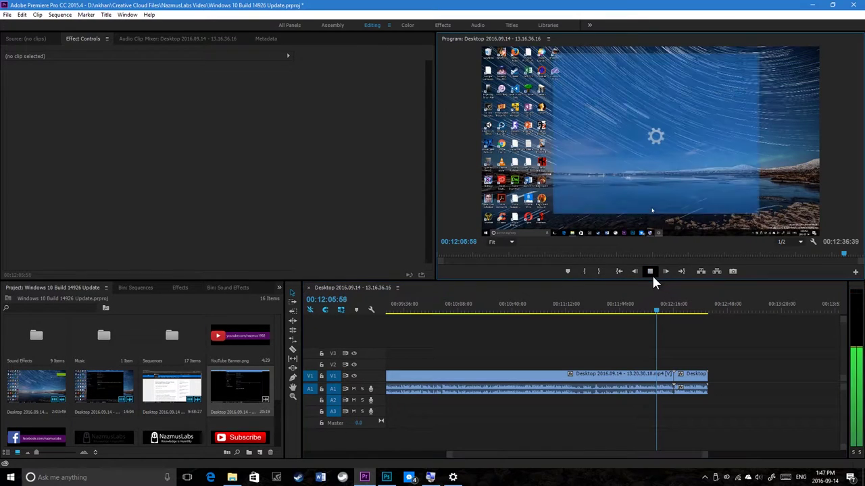
left_click(669, 308)
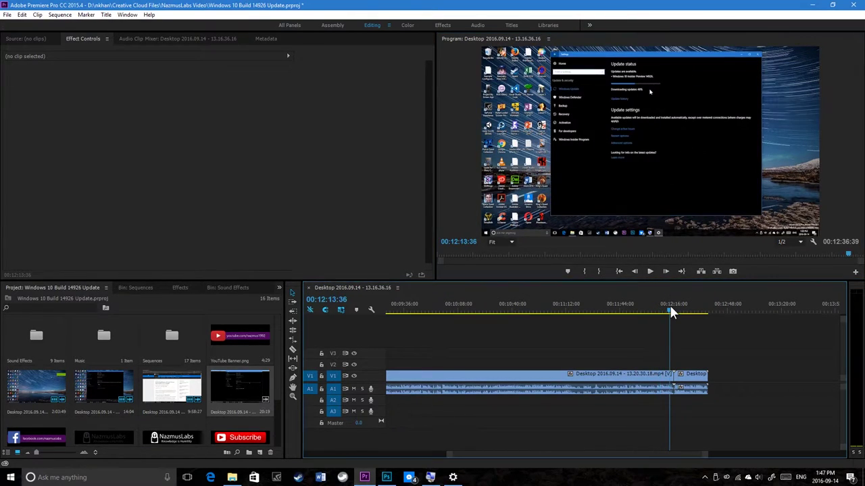
left_click(649, 271)
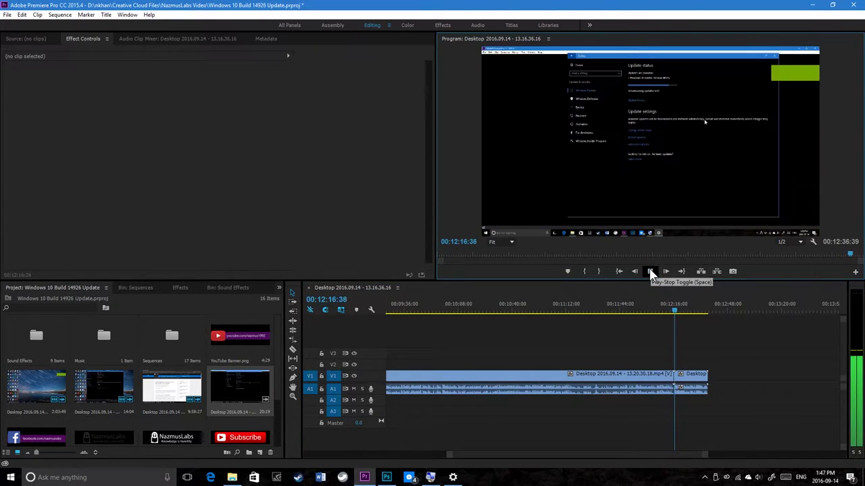
left_click(648, 270)
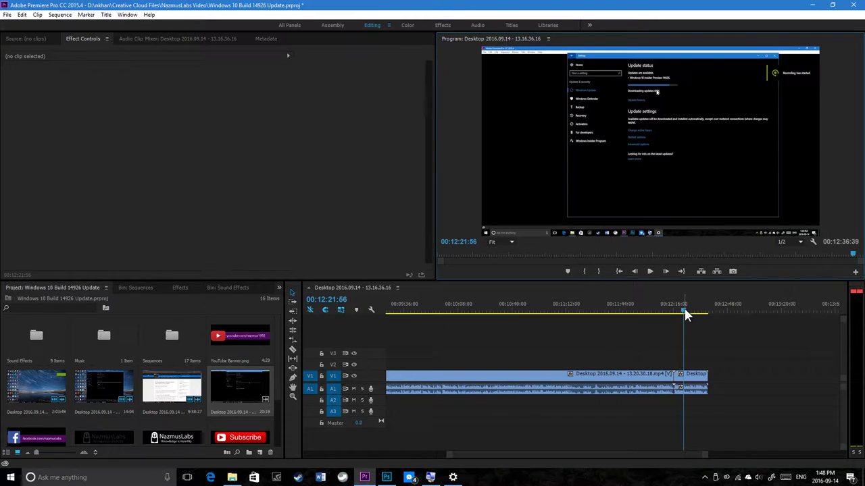
left_click_drag(685, 310, 711, 311)
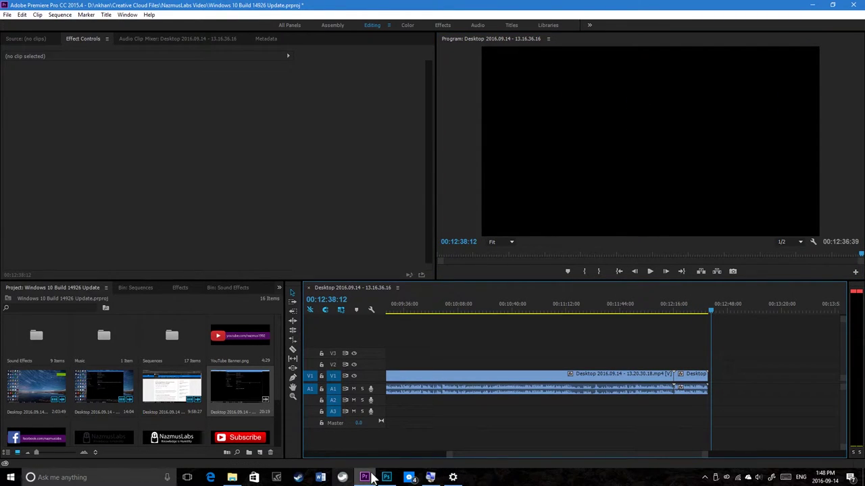
left_click(453, 477)
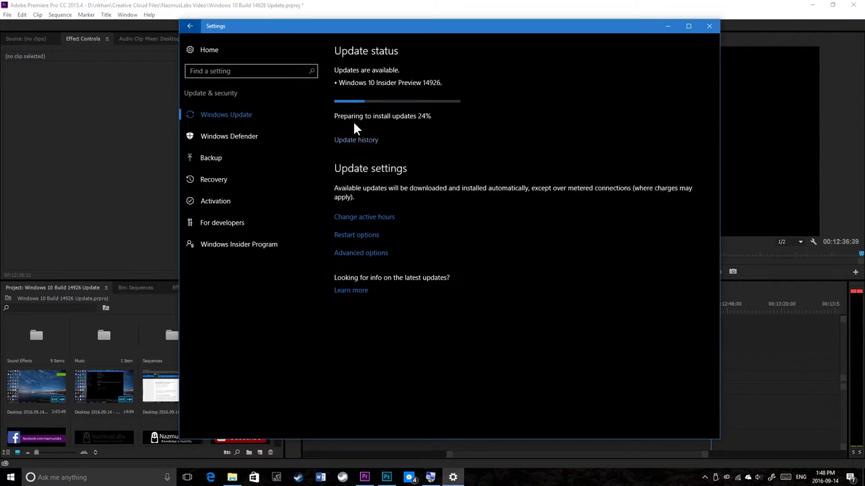
key("alt+Tab")
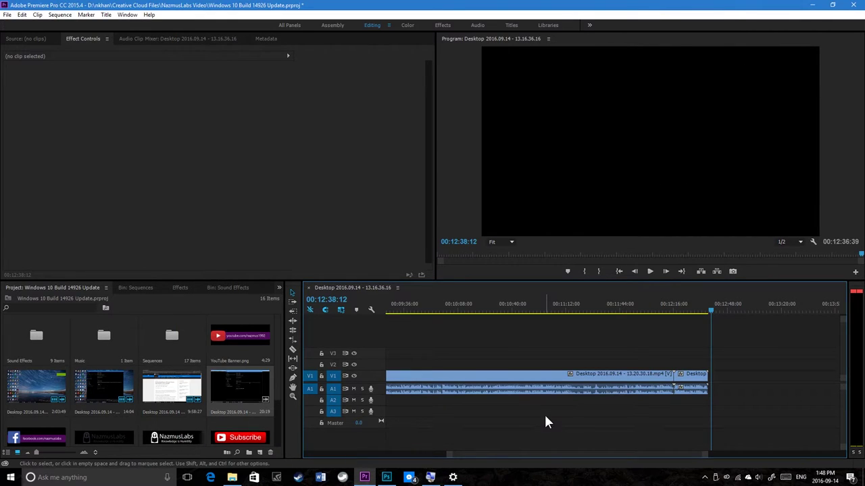
key("alt+Tab")
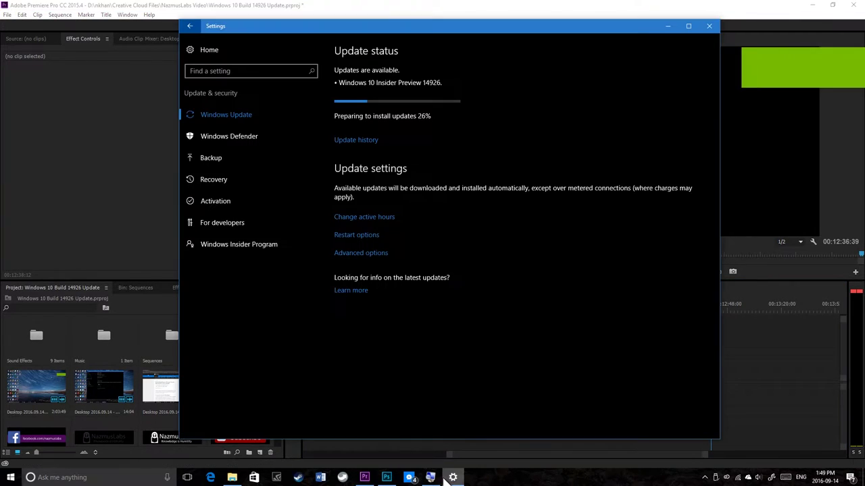
key("alt+F9")
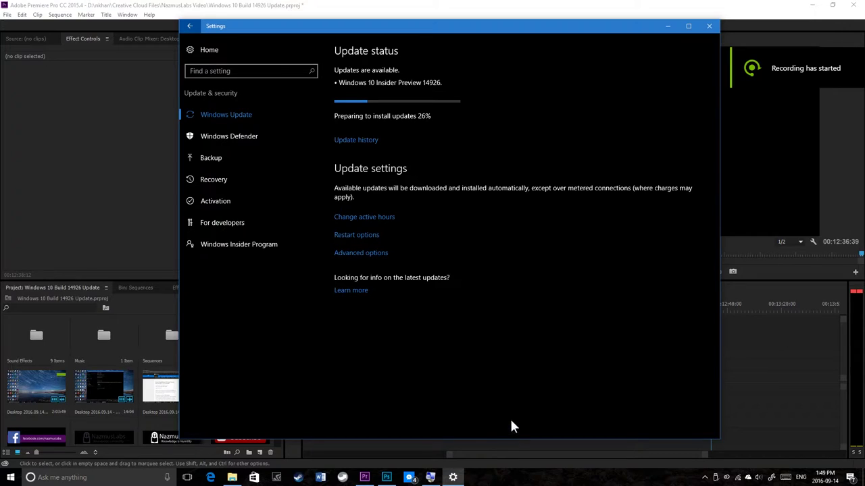
left_click(735, 380)
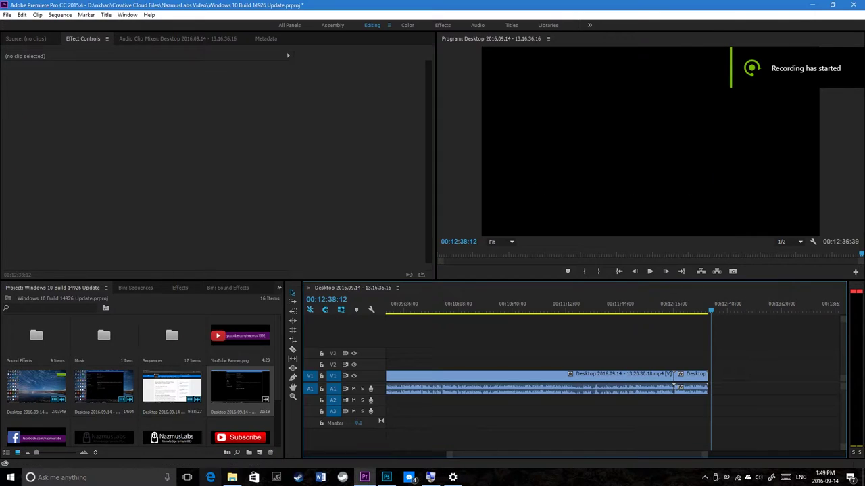
Step: Drag the 13.45.20.20 capture from the Captures Desktop folder onto the sequence end and select it
left_click(232, 477)
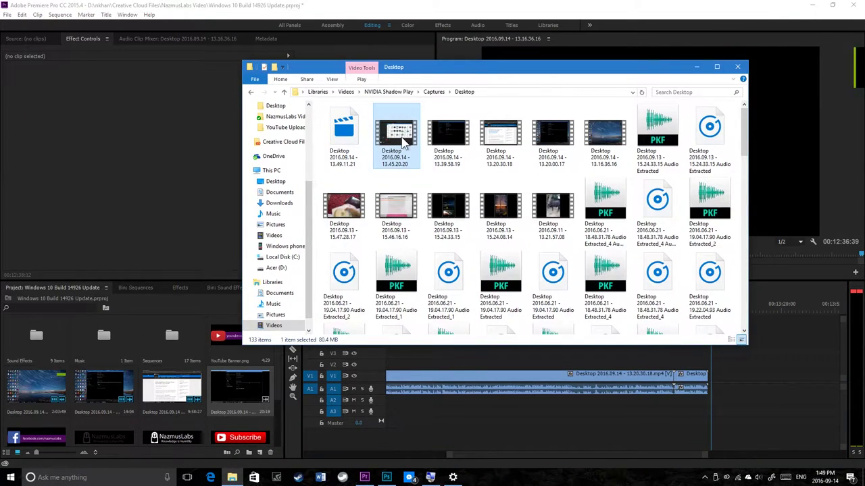
left_click_drag(396, 135, 711, 386)
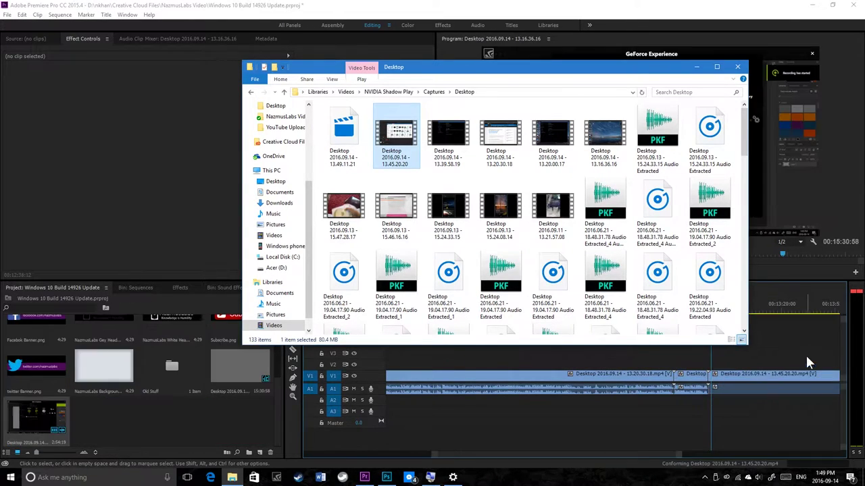
left_click(776, 306)
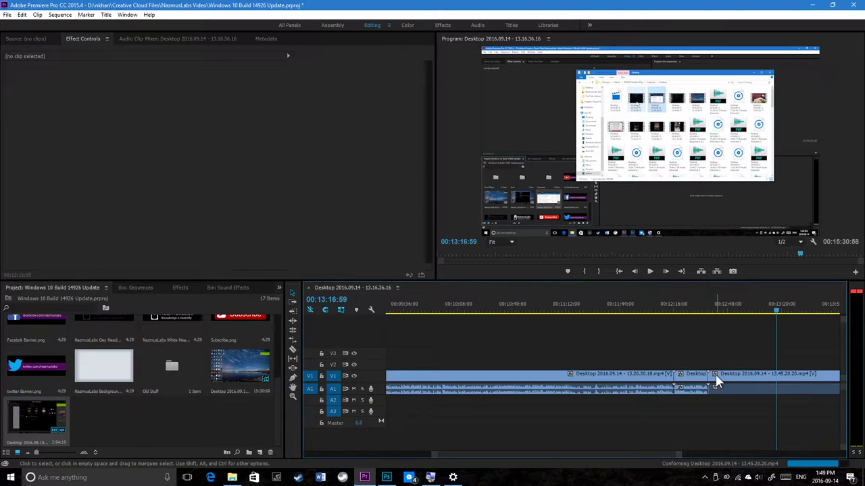
left_click(747, 378)
Step: Nudge the 13.45.20.20 clip, then play and scrub to the end of the desktop recording
left_click_drag(750, 381, 737, 386)
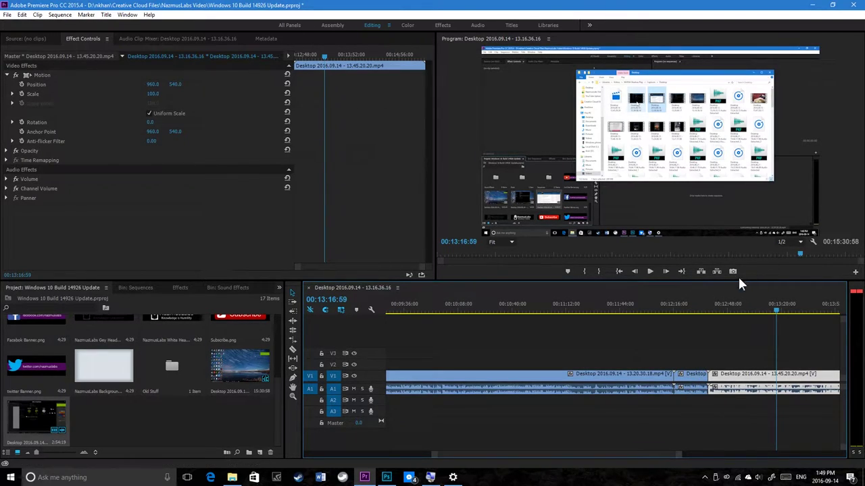
left_click(717, 296)
left_click(650, 272)
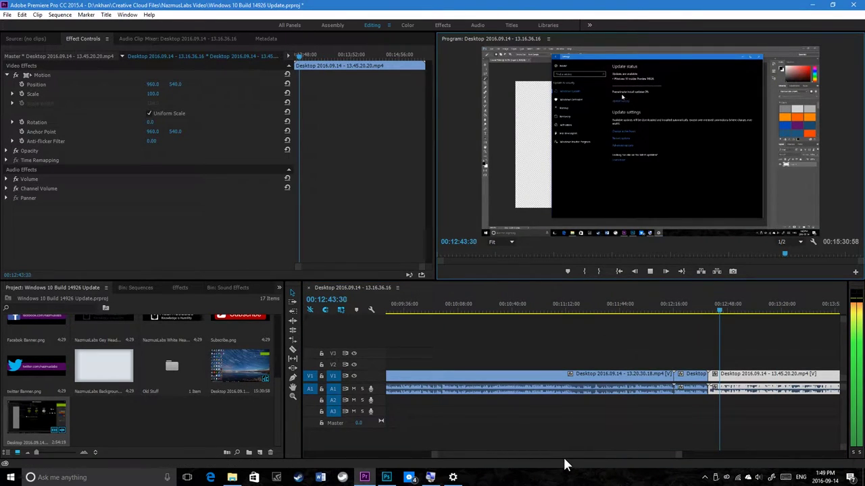
left_click_drag(563, 455, 597, 454)
left_click(567, 310)
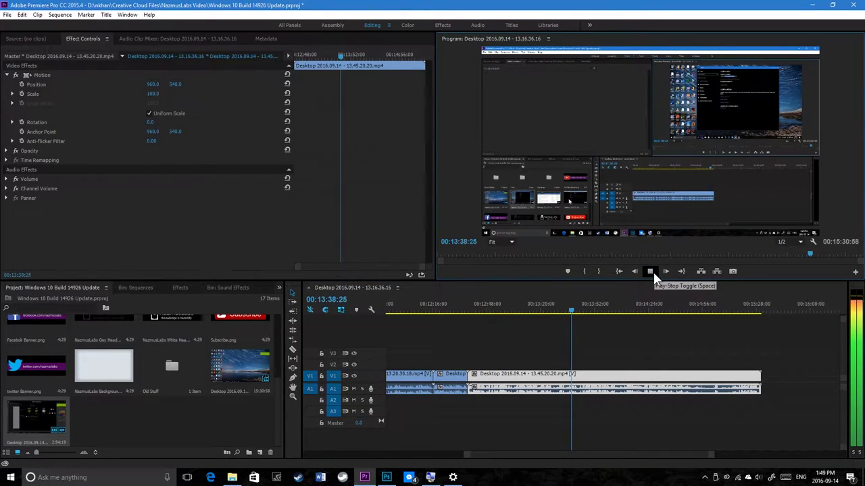
left_click(652, 275)
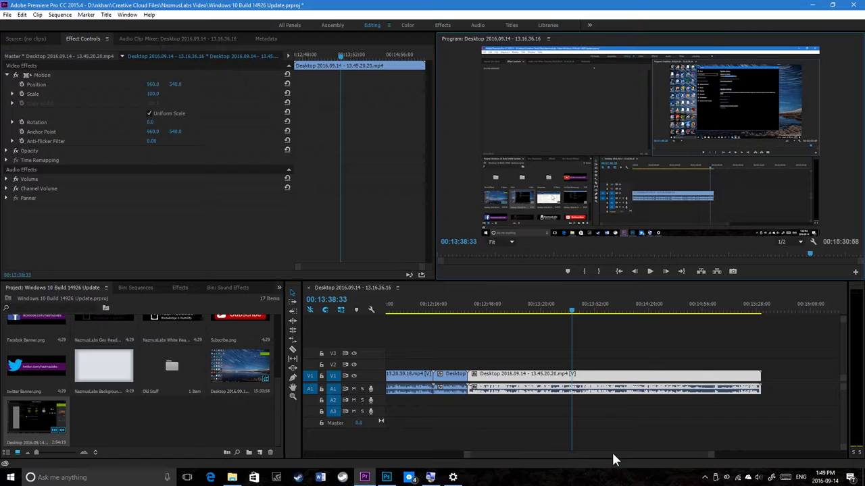
left_click_drag(611, 453, 632, 452)
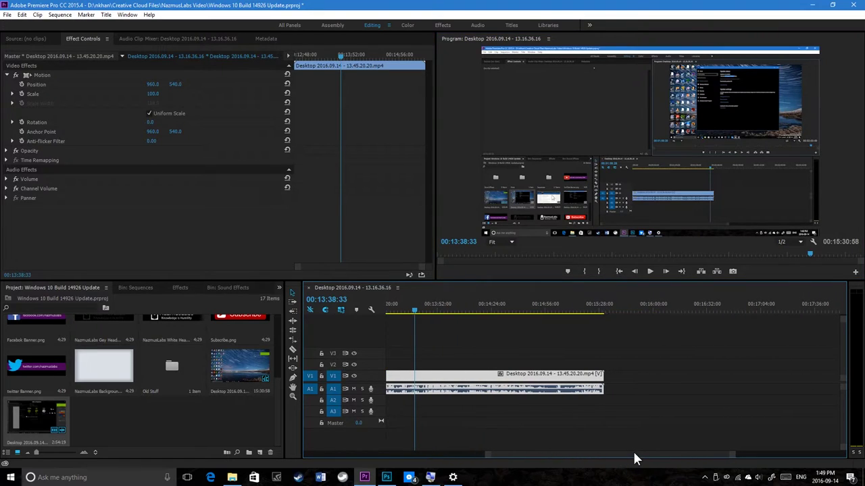
left_click(594, 304)
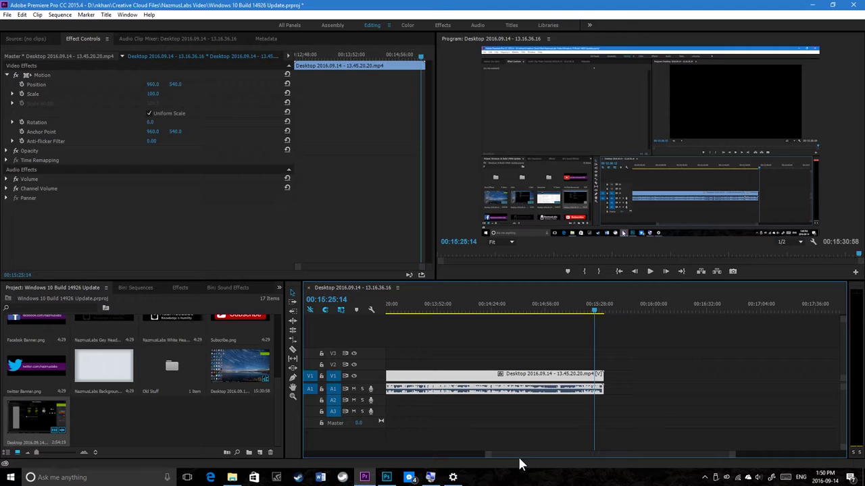
Step: Return the playhead near the sequence start and bring up Windows Update at 27%
left_click_drag(505, 453, 324, 457)
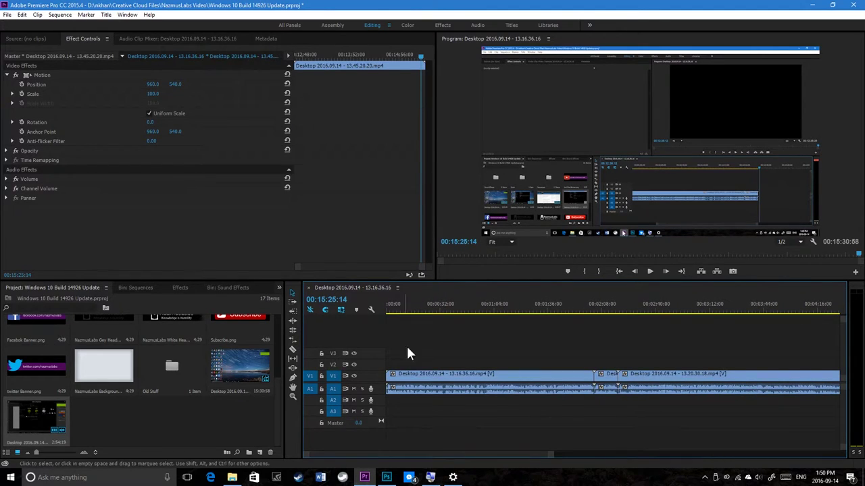
left_click(403, 307)
left_click(452, 478)
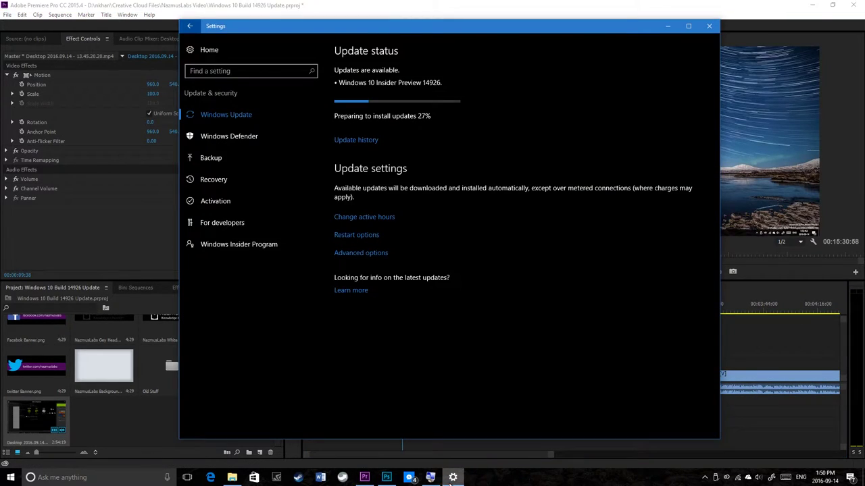
Step: Place the Video Title Card from the Sequences bin onto V2 at 00:00
left_click(378, 5)
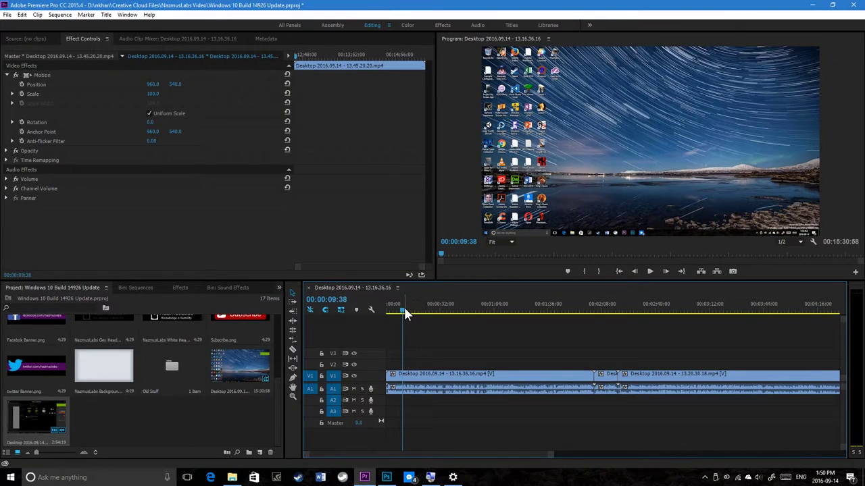
left_click_drag(404, 316, 397, 310)
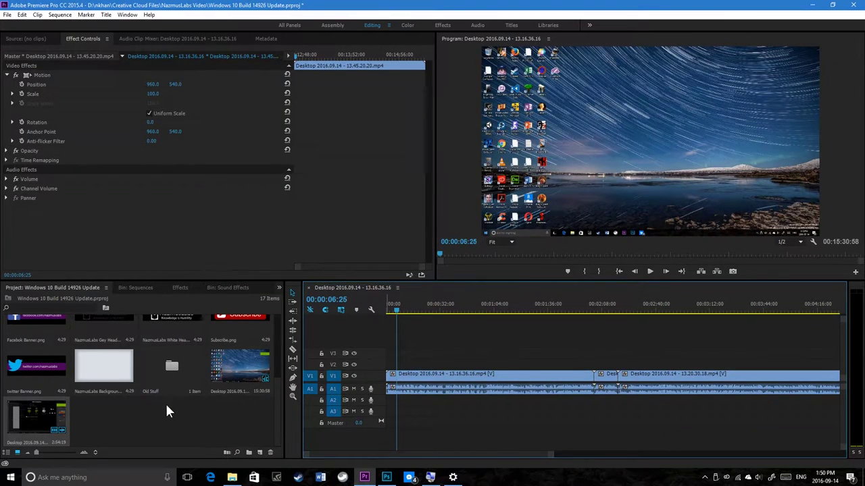
scroll(165, 402, "up", 3)
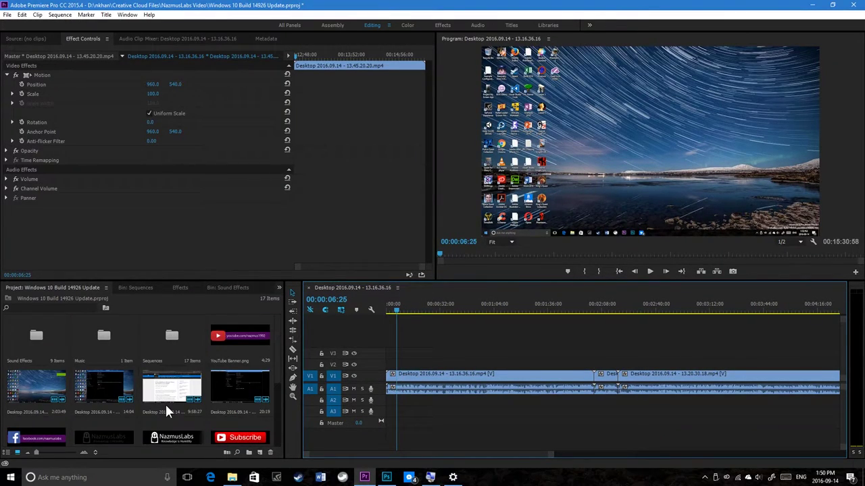
left_click(132, 288)
left_click_drag(46, 383, 404, 365)
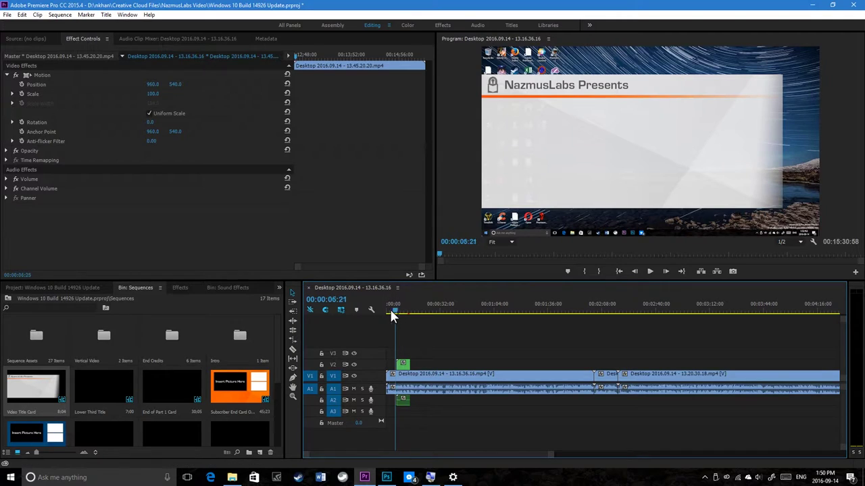
Step: Preview the opening with the title card, then open the nested title card sequence
left_click_drag(391, 312, 387, 312)
left_click(647, 270)
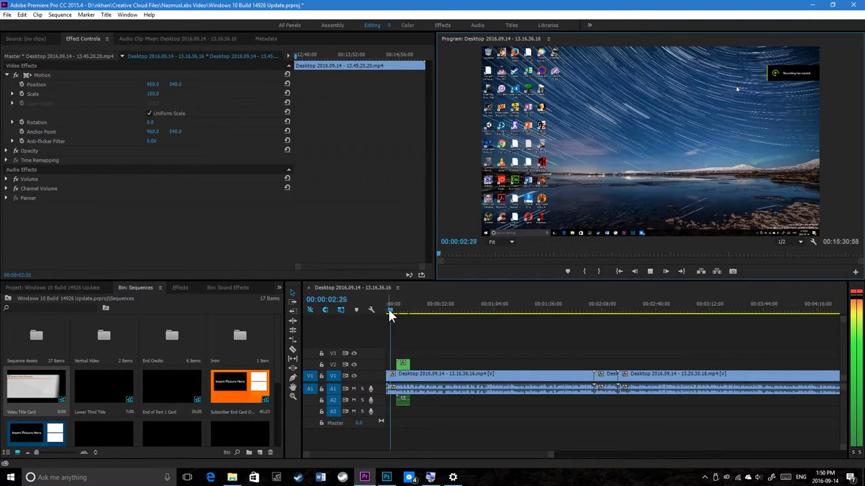
left_click(392, 309)
left_click(649, 272)
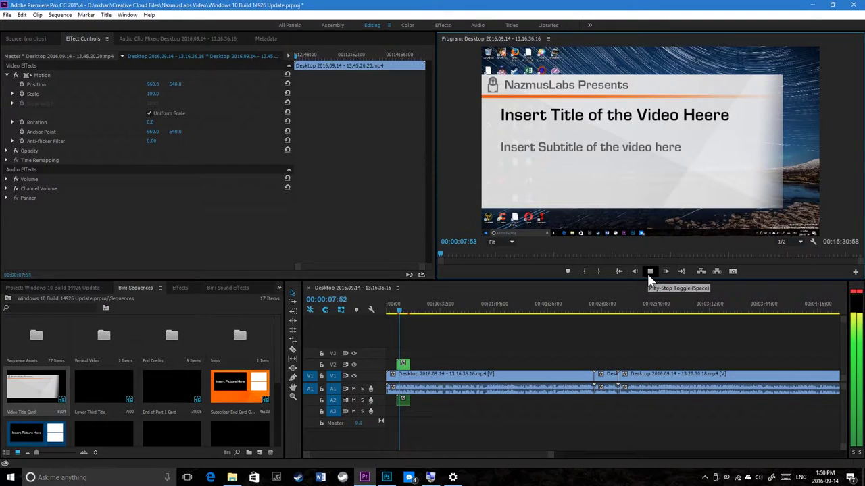
left_click(648, 271)
double_click(401, 364)
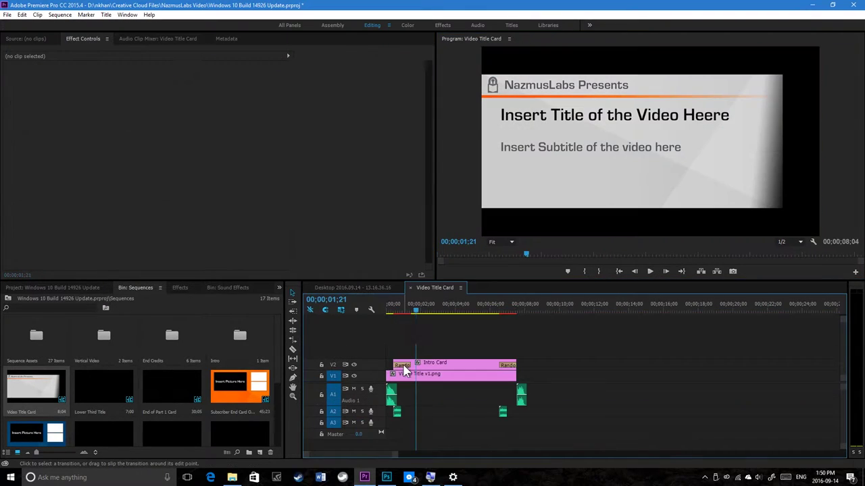
Step: Replace the Intro Card's placeholder title with 'Updating to Windows 10 RS2 Build 14926'
left_click(452, 379)
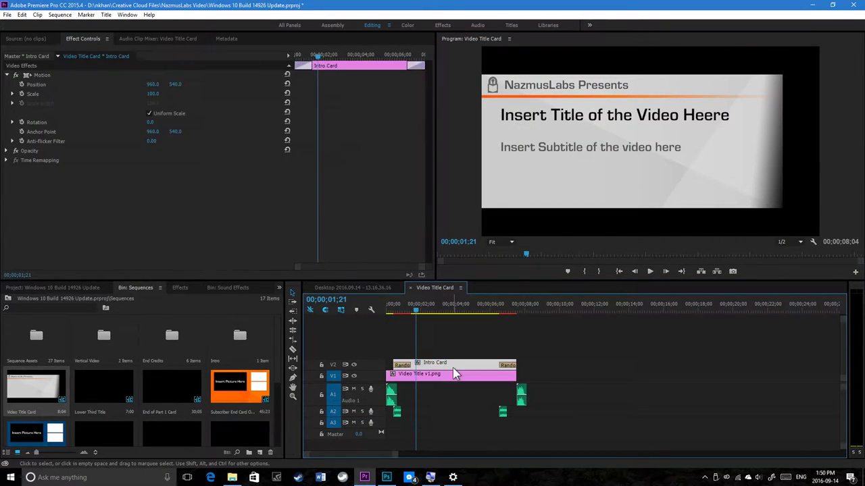
double_click(452, 367)
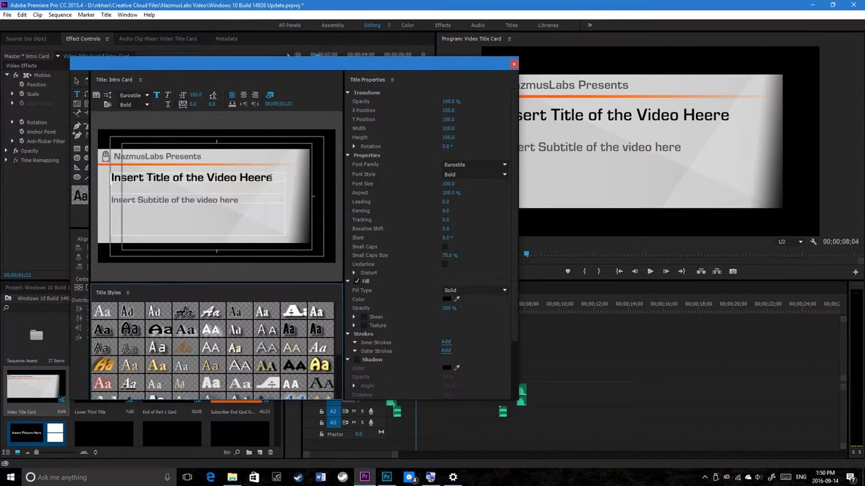
triple_click(106, 186)
key("BackSpace")
type("Up")
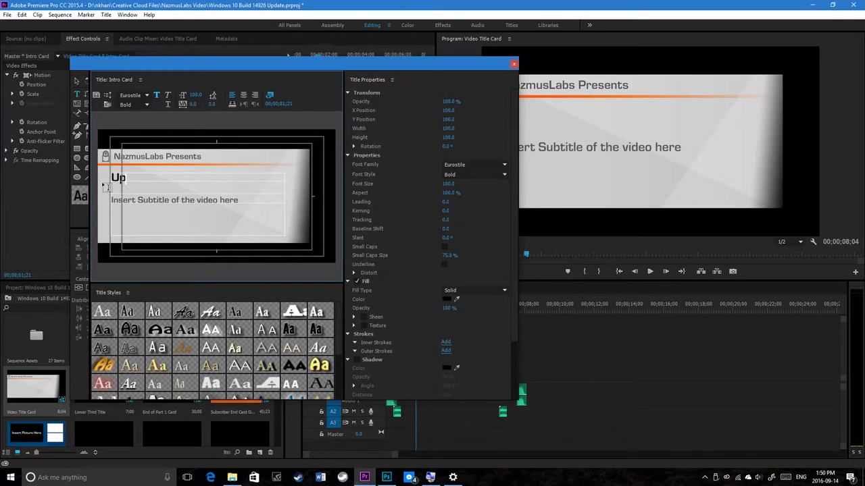
type("dating to Win")
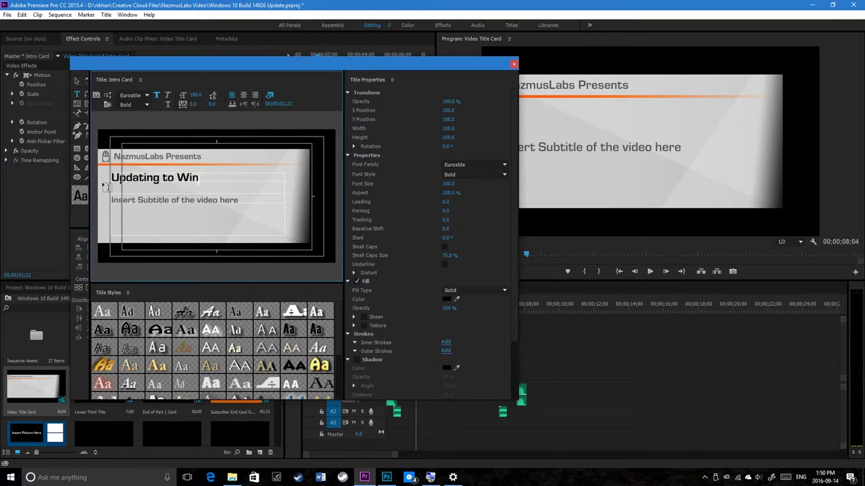
type("dows 10 RS")
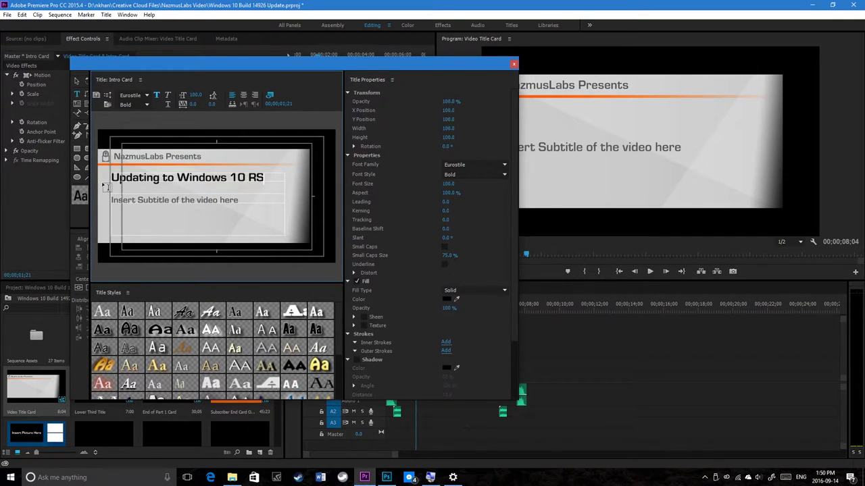
type("2 Build")
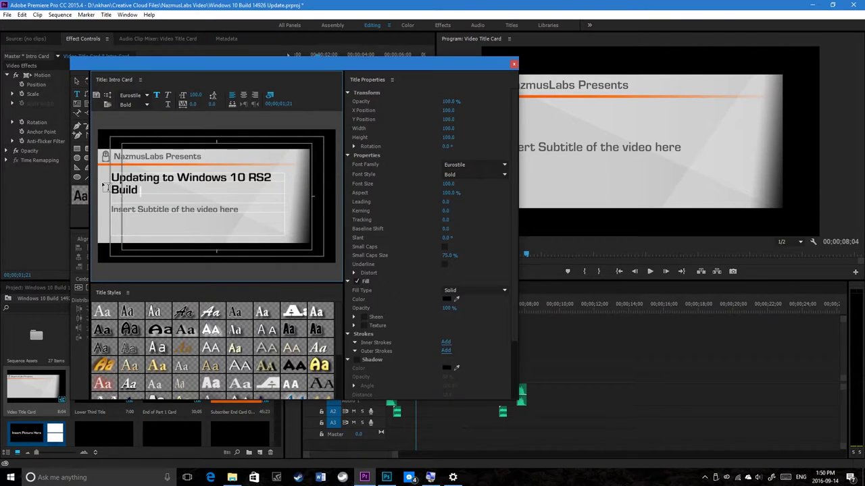
type(" 14926")
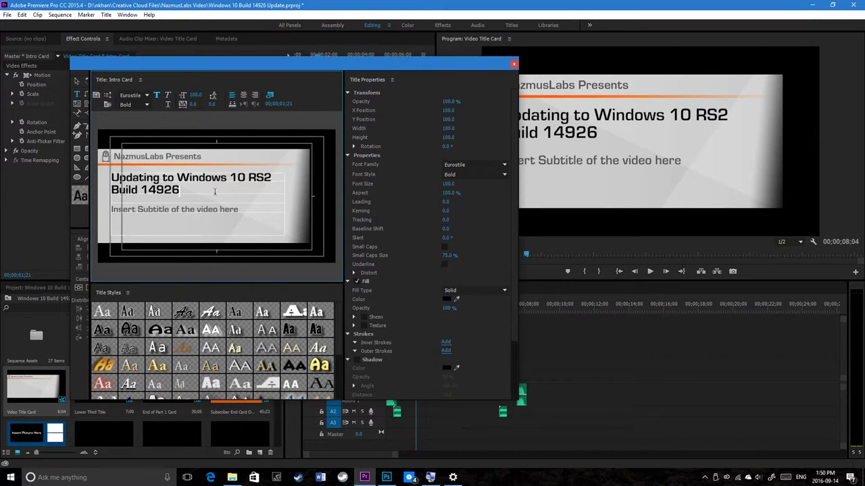
left_click_drag(240, 210, 118, 210)
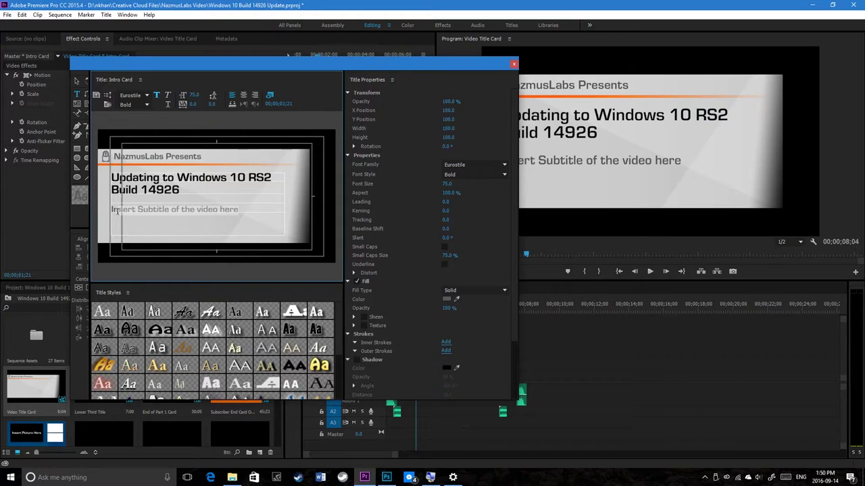
Step: Set the subtitle to 'We are updating to Windows 10 redstone 2 insider preview build 14926 from build 14915' and close the Titler
type("W")
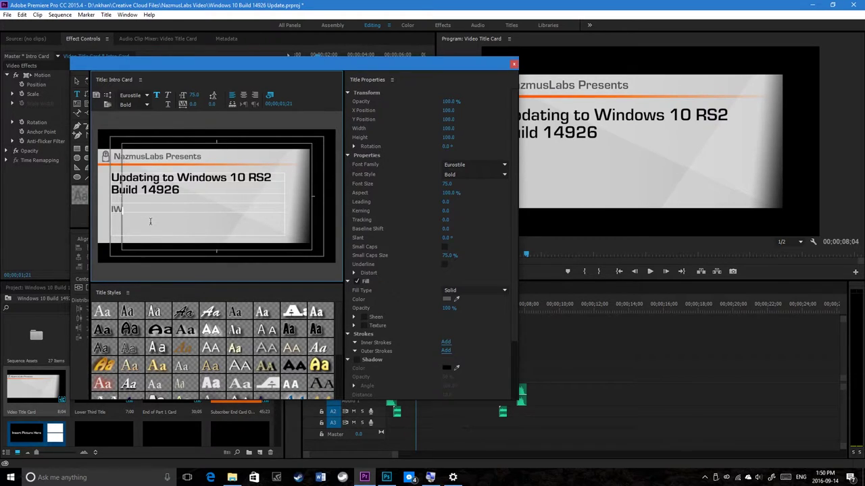
key("BackSpace")
type("e are w")
key("BackSpace")
type("updating to")
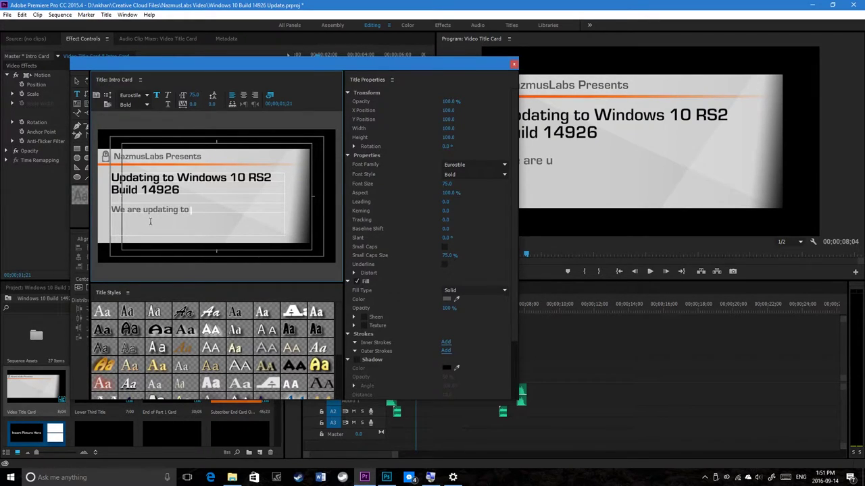
type(" Windows 10 redstone 2")
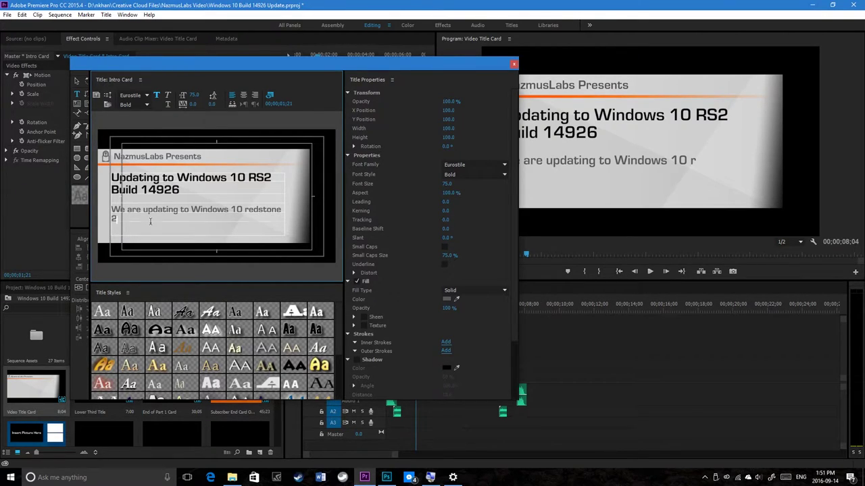
type(" build 14926 from build 14915.")
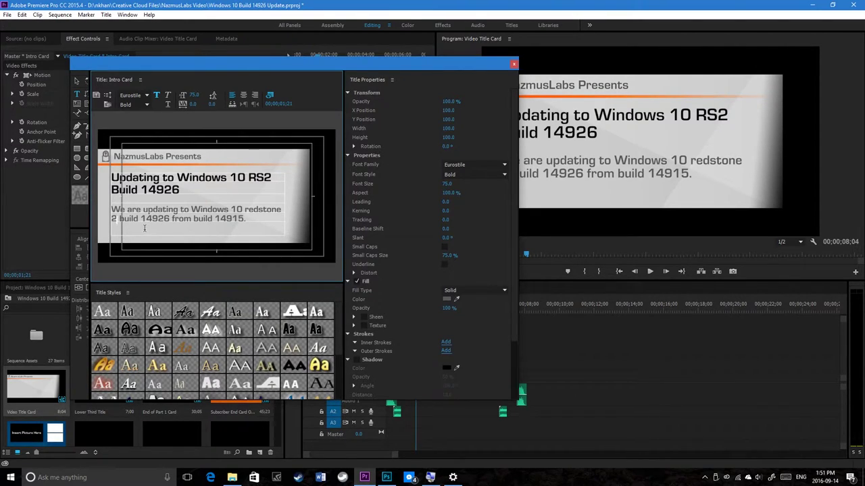
type("insider")
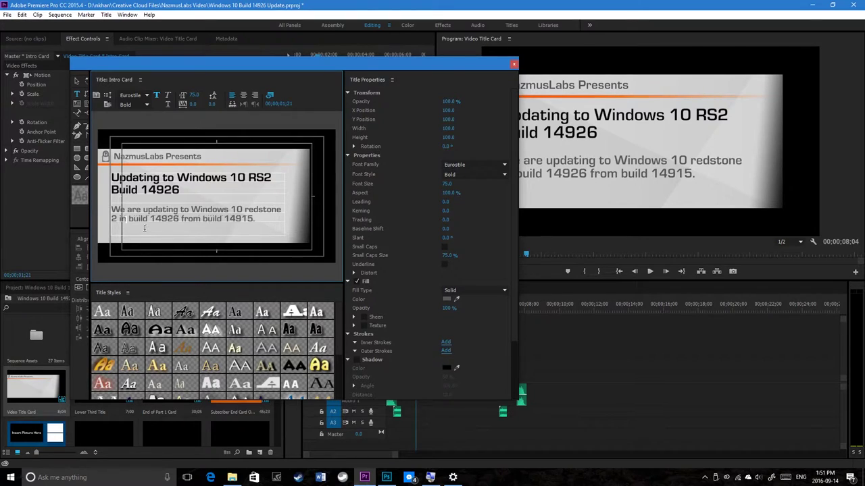
type(" preview")
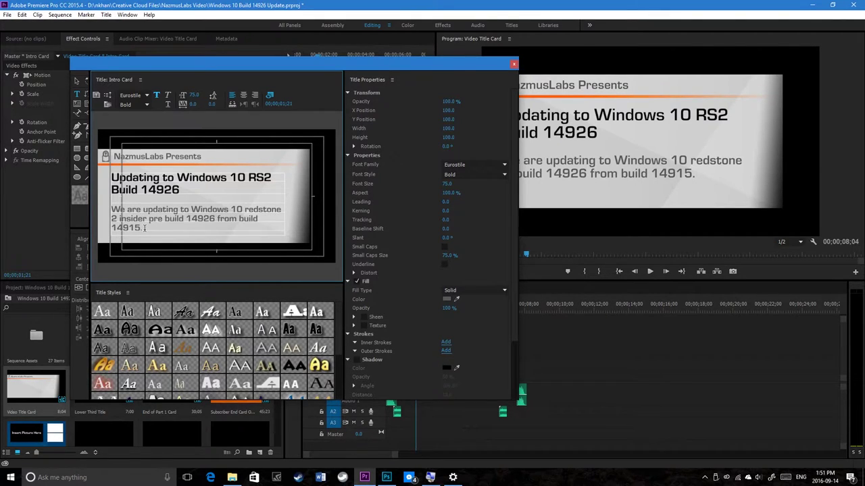
left_click(512, 64)
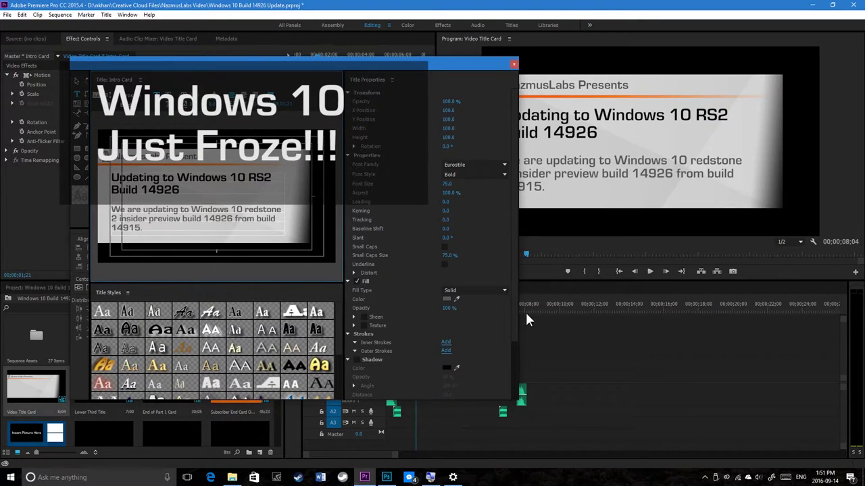
right_click(11, 477)
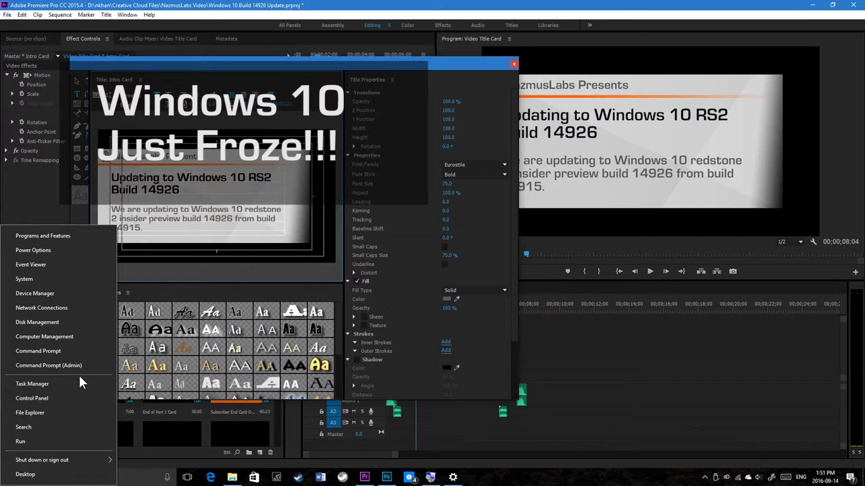
left_click(62, 338)
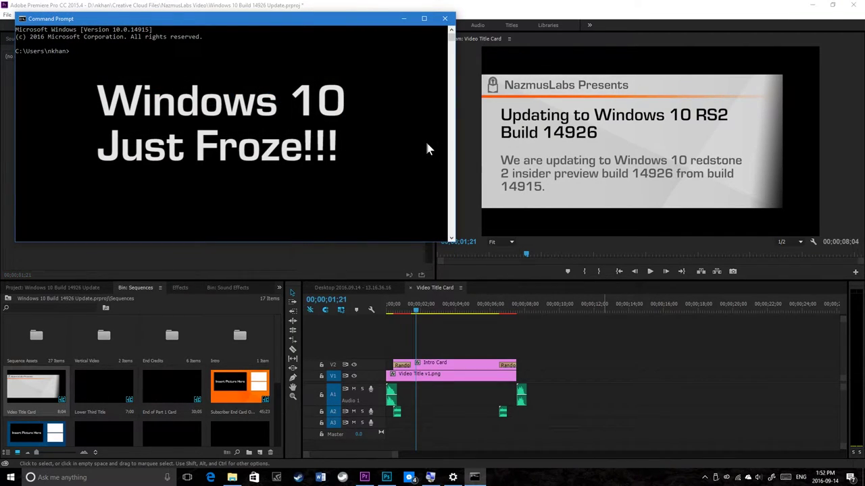
left_click(445, 18)
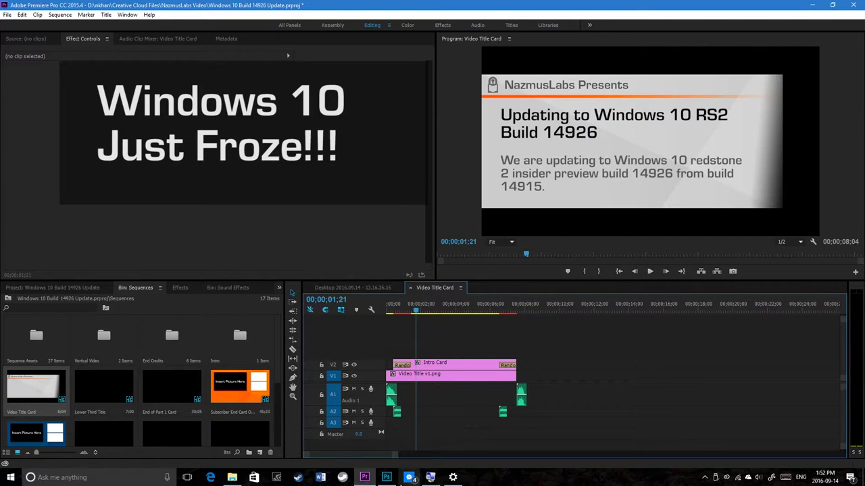
right_click(10, 478)
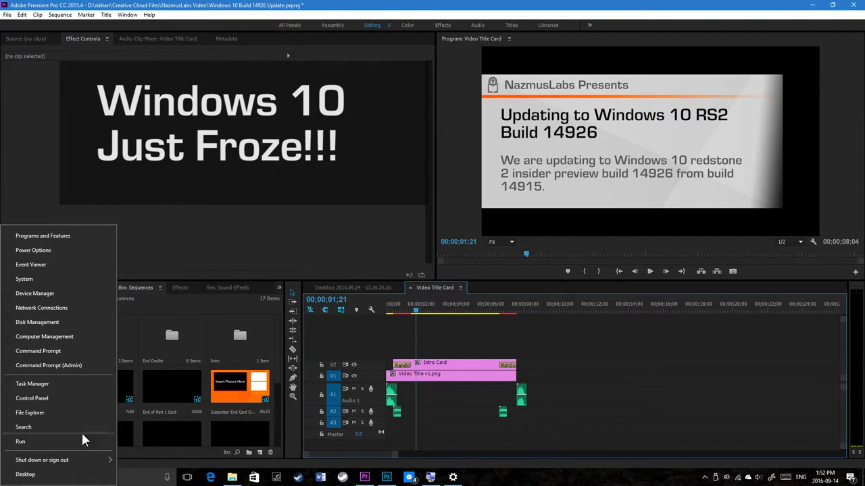
left_click(74, 351)
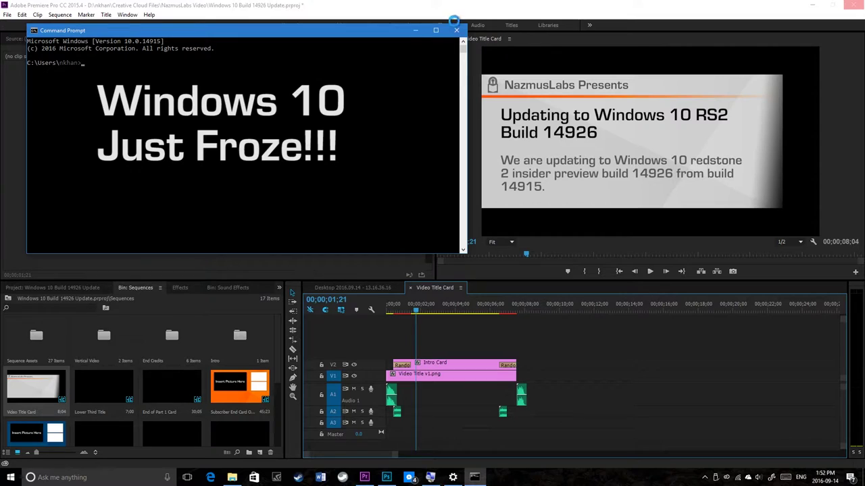
left_click(457, 29)
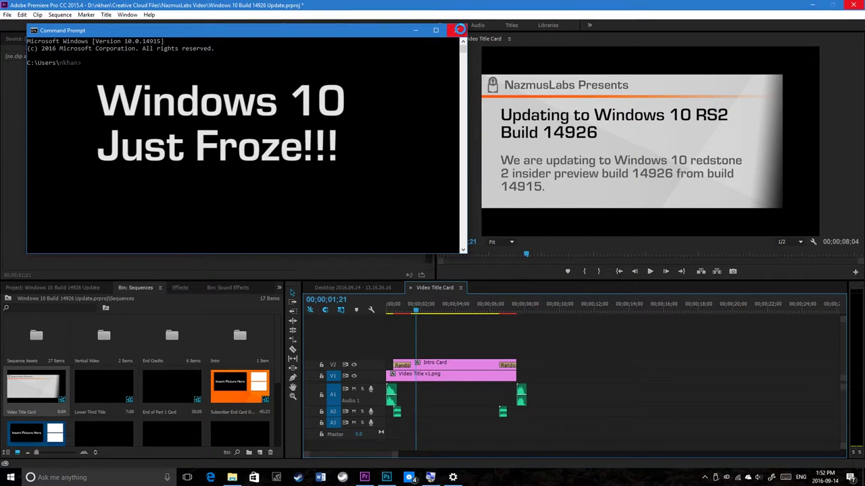
left_click(459, 29)
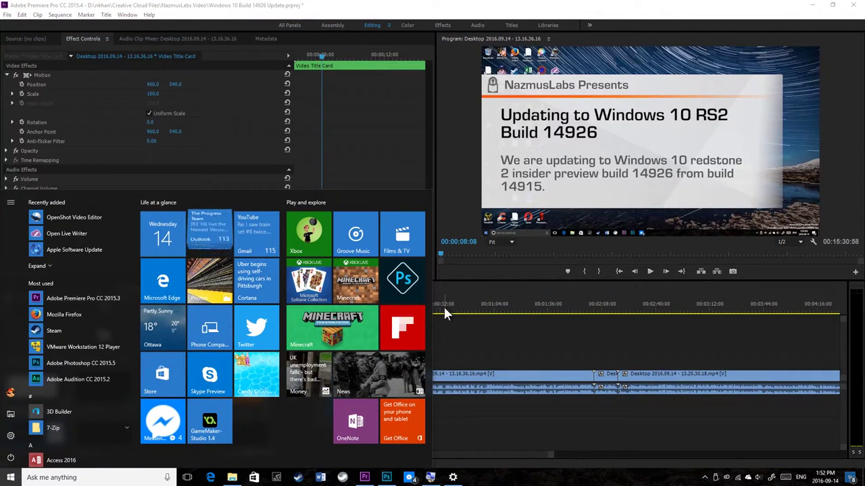
Step: Play the desktop recording's final seconds from 00:15:05:19, then fit the whole sequence in the timeline
key("Escape")
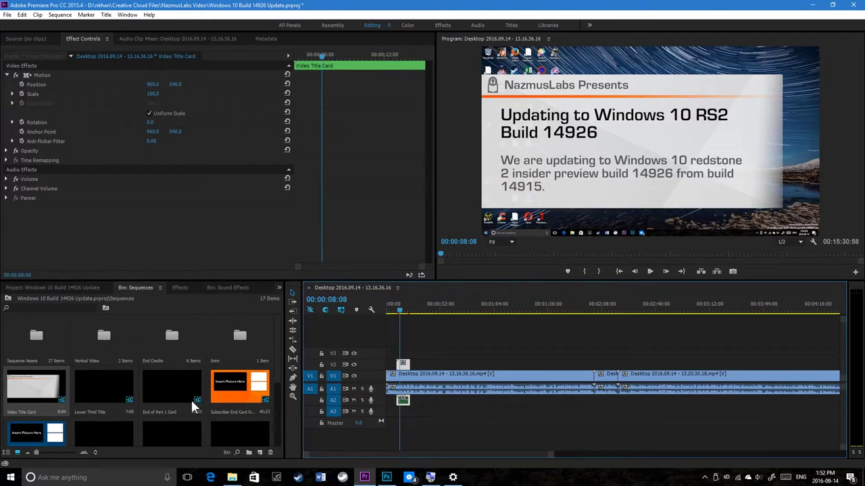
left_click_drag(405, 454, 365, 453)
left_click_drag(385, 450, 601, 437)
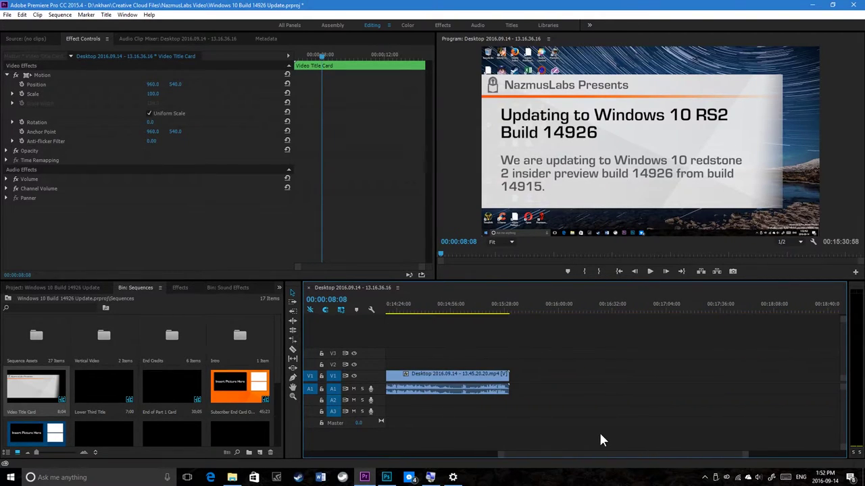
left_click(476, 303)
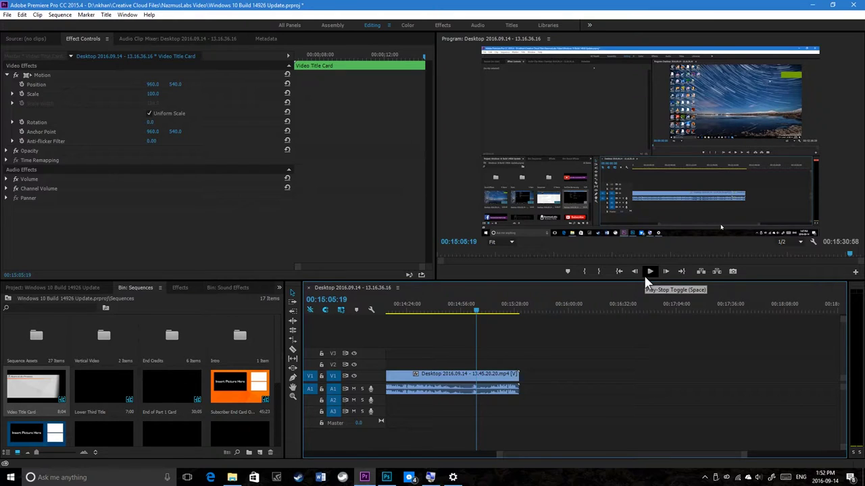
left_click(645, 276)
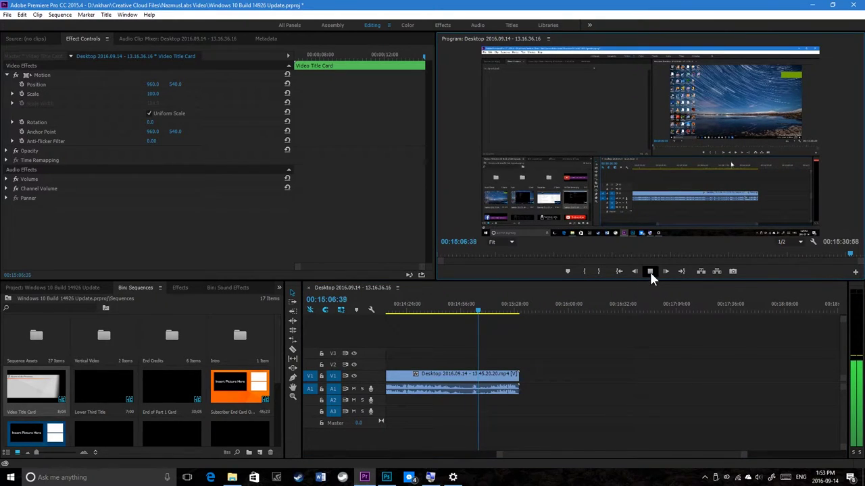
left_click(652, 267)
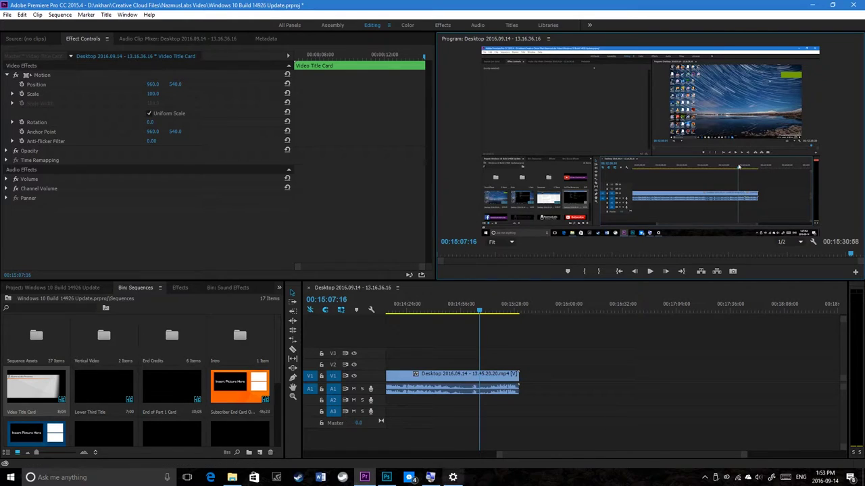
key("backslash")
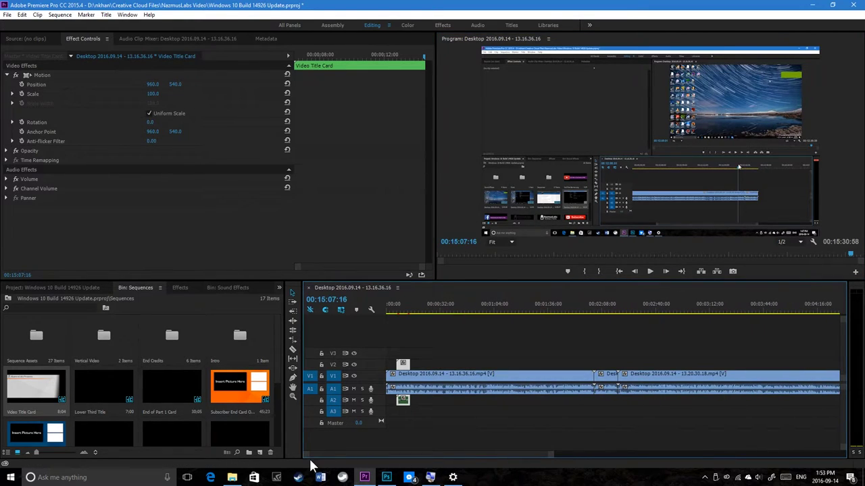
Step: Replay the opening title card, then expand Video Effects in the Effects panel
left_click(394, 308)
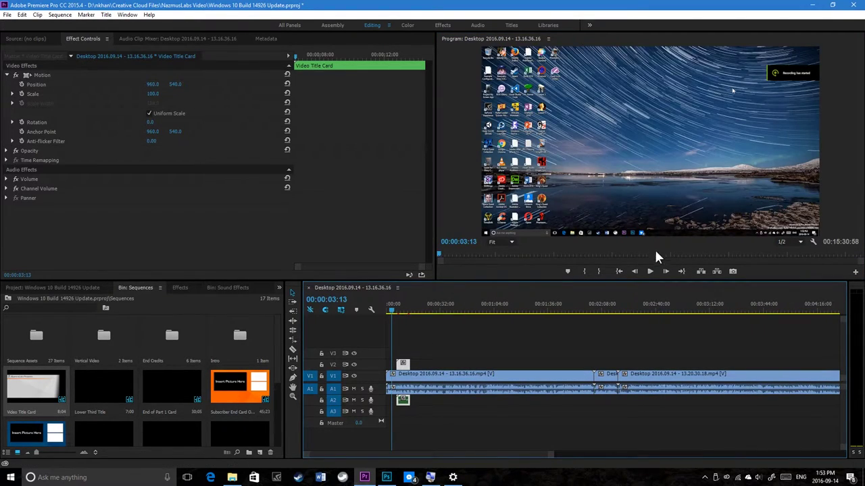
left_click(650, 271)
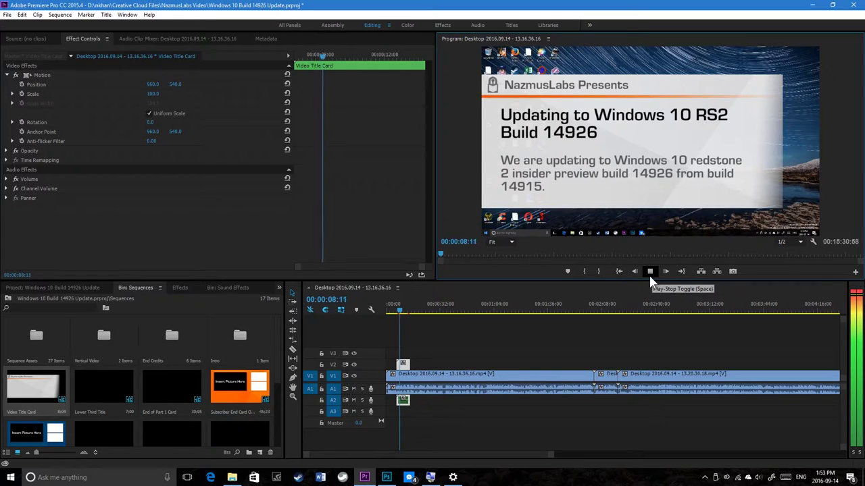
left_click(649, 272)
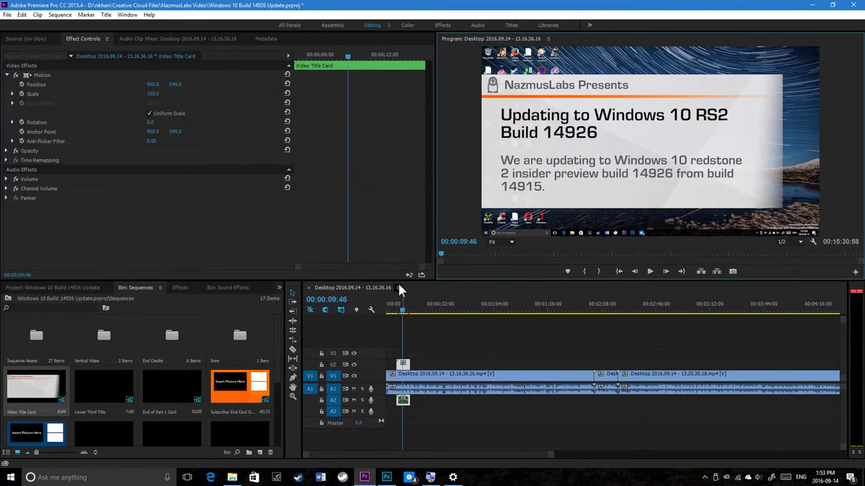
left_click(178, 289)
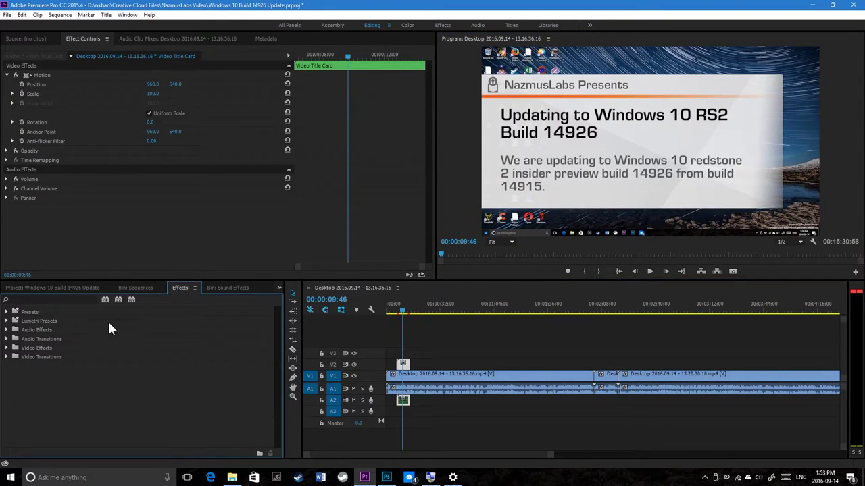
left_click(7, 348)
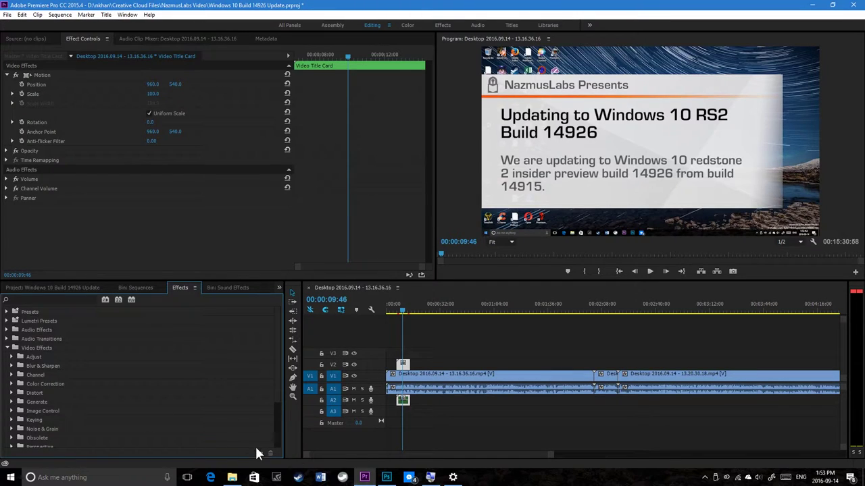
Step: Check the Windows update progress in Settings and return to Premiere
left_click(453, 478)
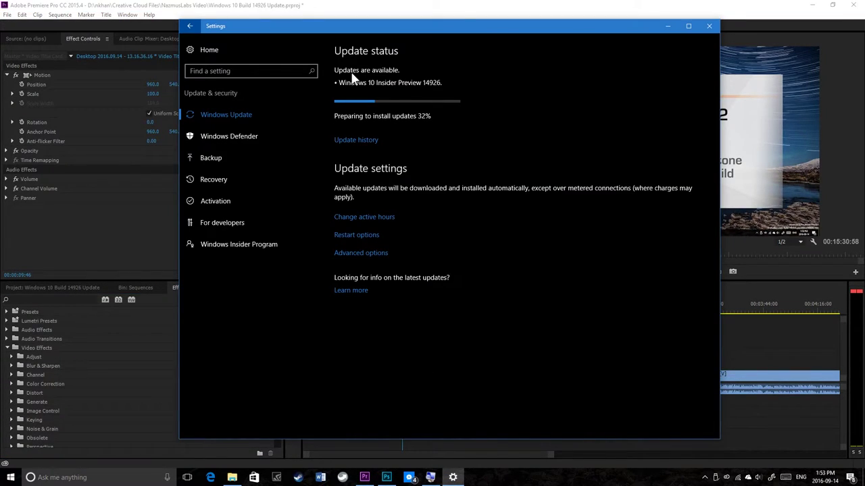
left_click(458, 6)
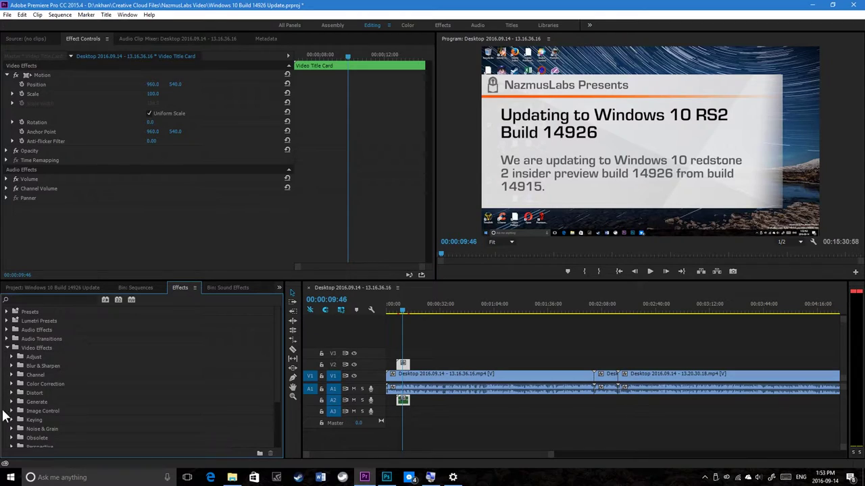
scroll(38, 420, "down", 1)
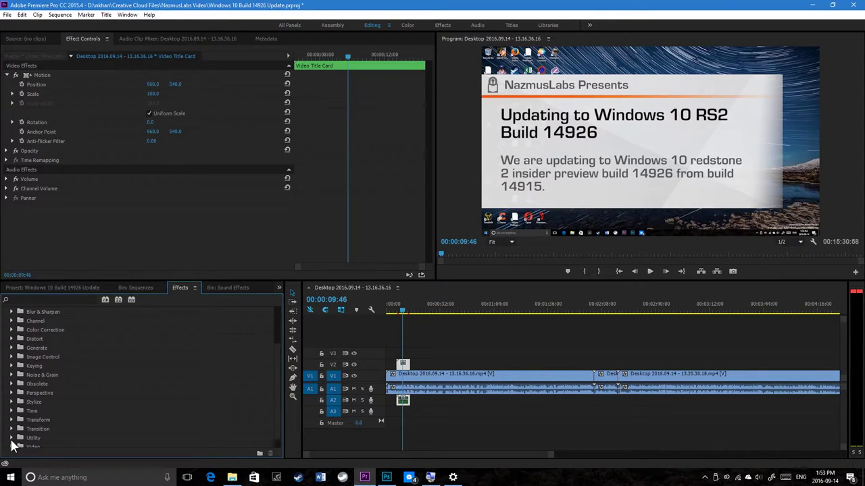
scroll(24, 429, "up", 1)
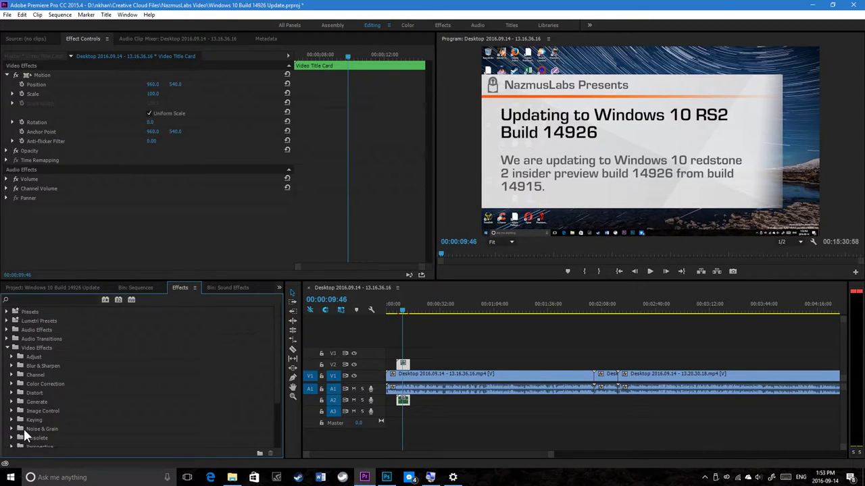
Step: Add Additive Dissolve from Video Transitions > Dissolve to the opening clip's start
left_click(7, 349)
left_click(8, 357)
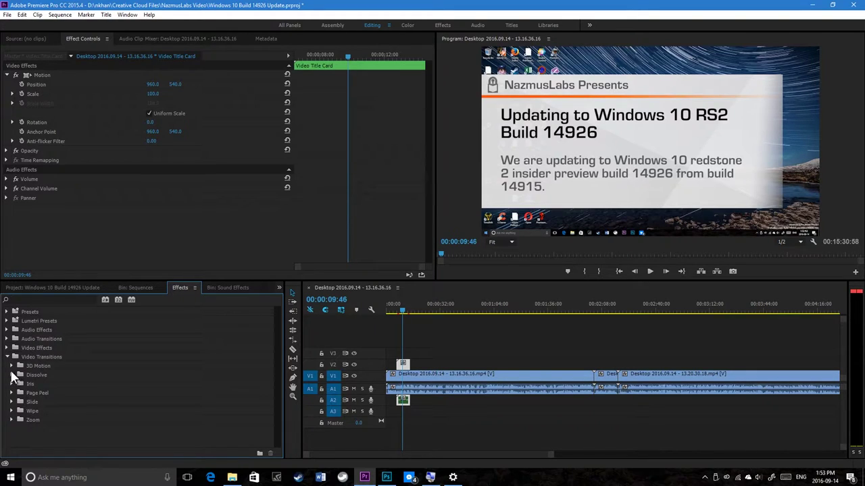
left_click(12, 375)
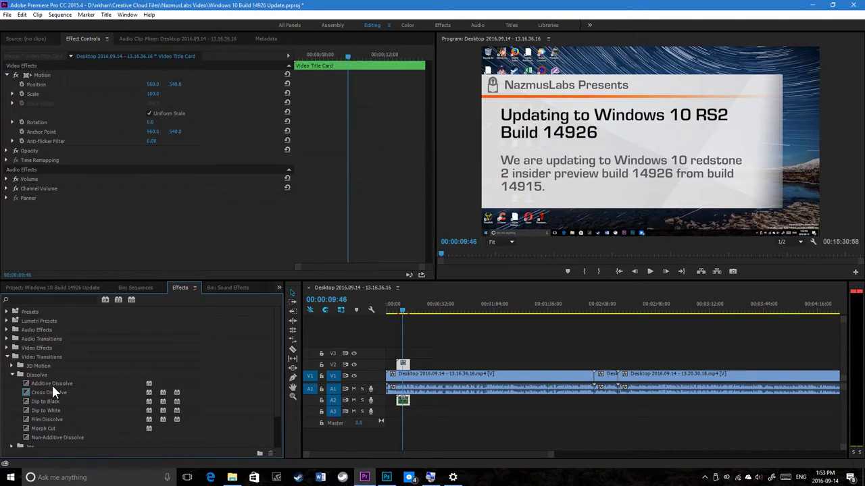
left_click_drag(51, 383, 374, 384)
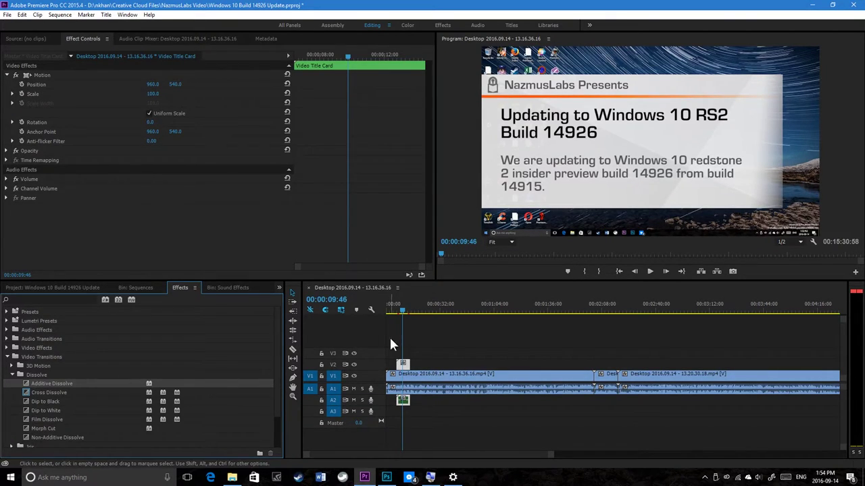
Step: Return the playhead to 00:00:00:00 and add Cross Dissolve to the first V1 clip's start
left_click(403, 310)
left_click_drag(403, 310, 382, 309)
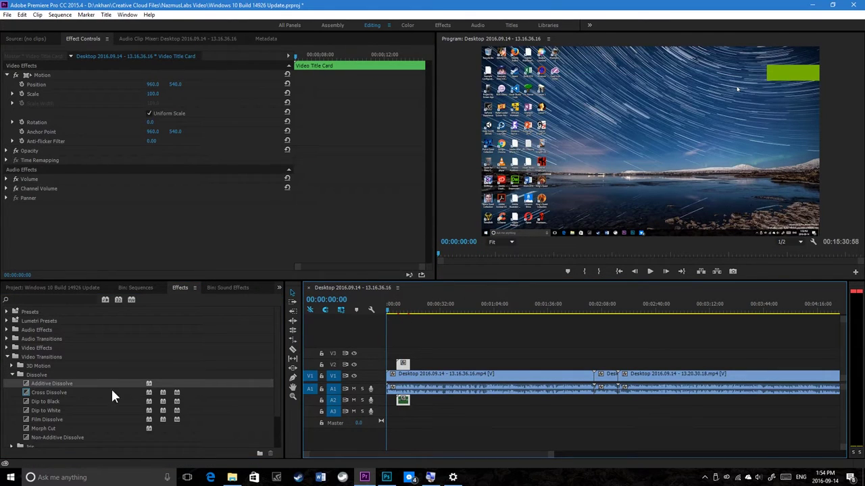
left_click_drag(62, 392, 224, 485)
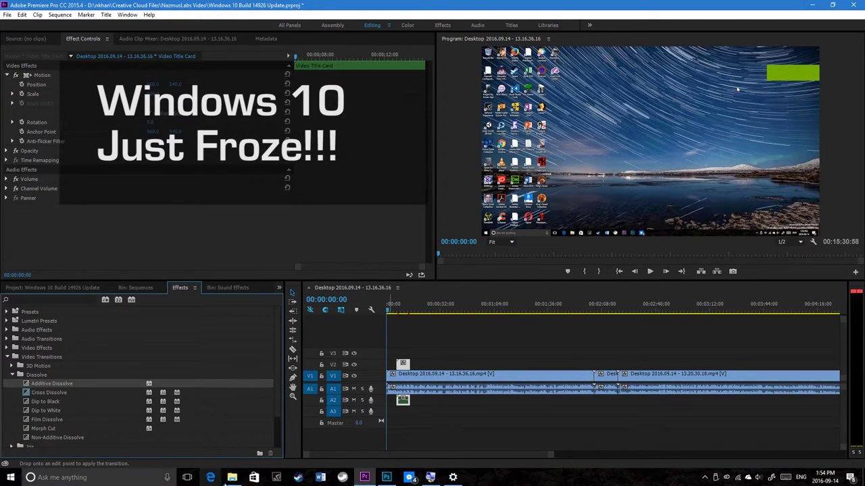
Step: Check the Windows update progress and briefly open a command prompt window
left_click(453, 477)
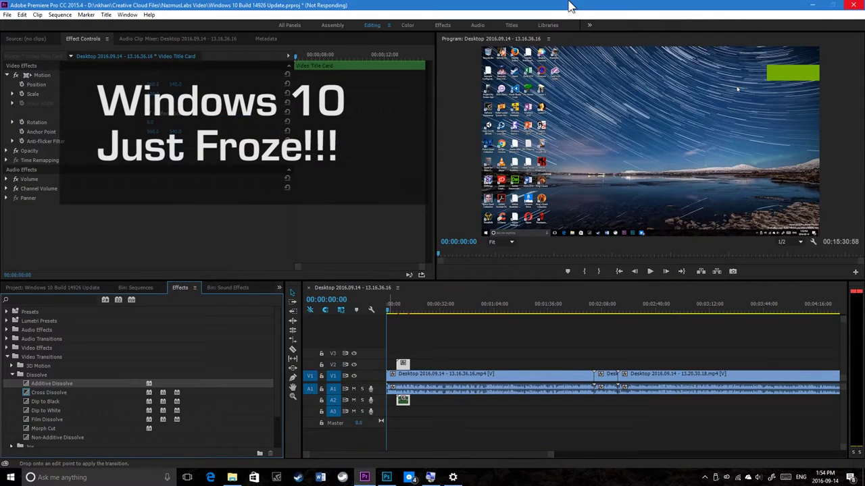
right_click(11, 476)
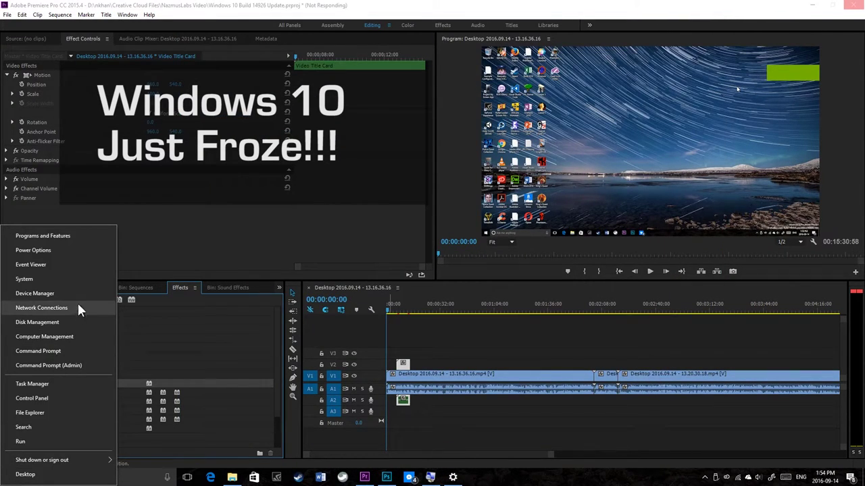
left_click(67, 351)
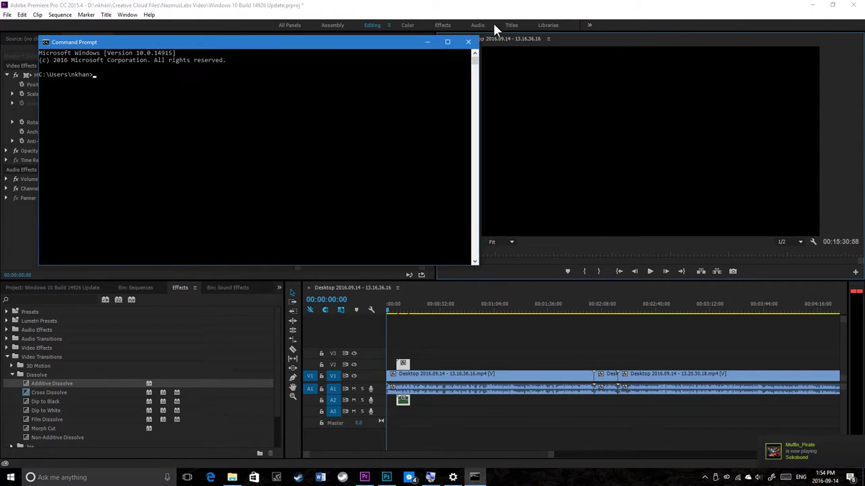
left_click(466, 42)
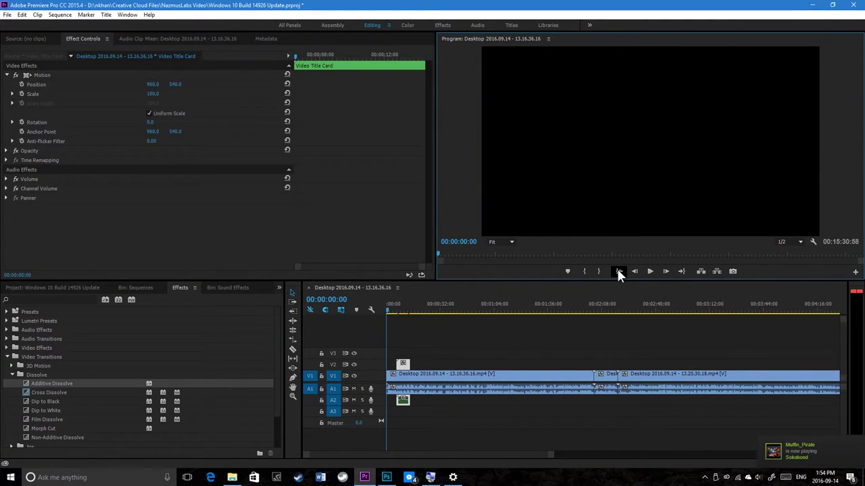
Step: Preview the sequence opening, then show the Sound Effects bin's nine clips
left_click(649, 271)
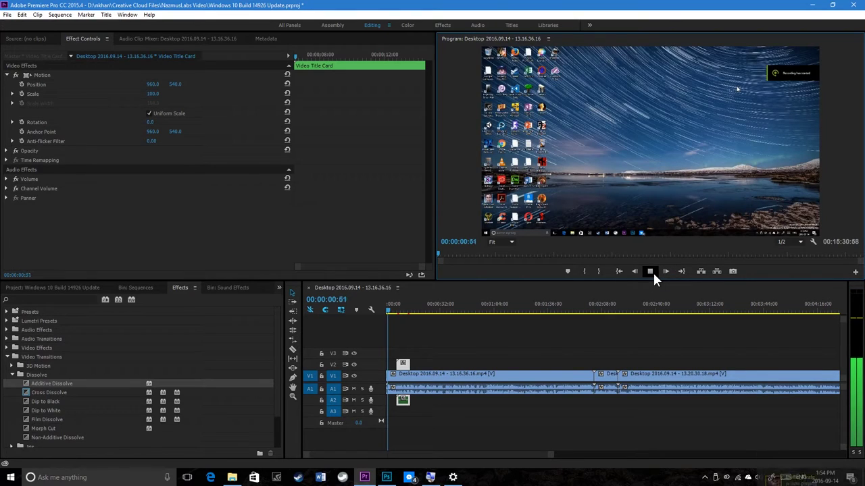
left_click(650, 271)
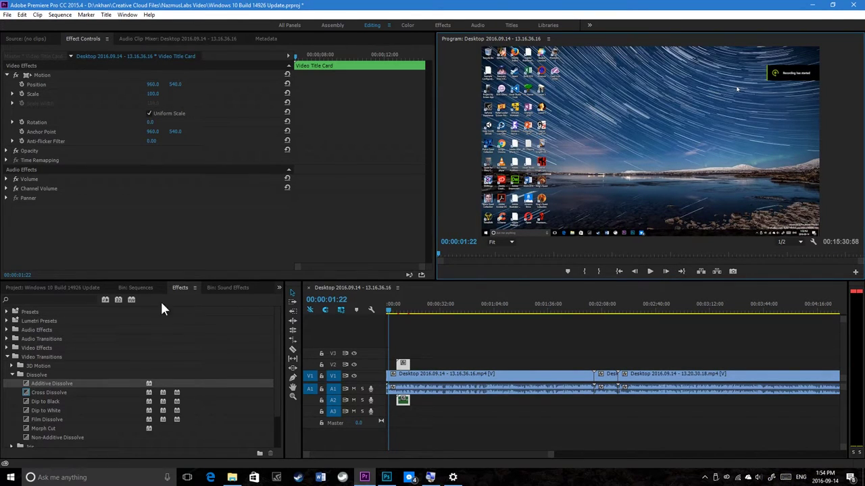
left_click(229, 288)
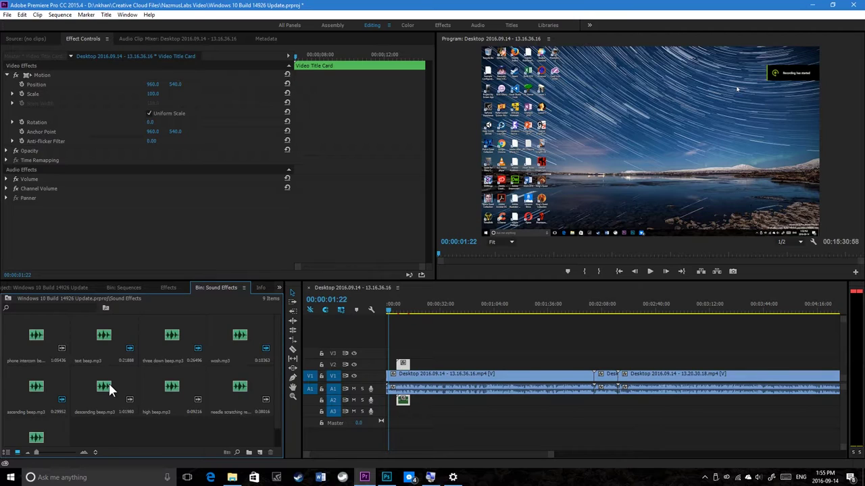
Step: Place descending beep on A3 at the sequence start and play from the start to check
scroll(101, 399, "down", 1)
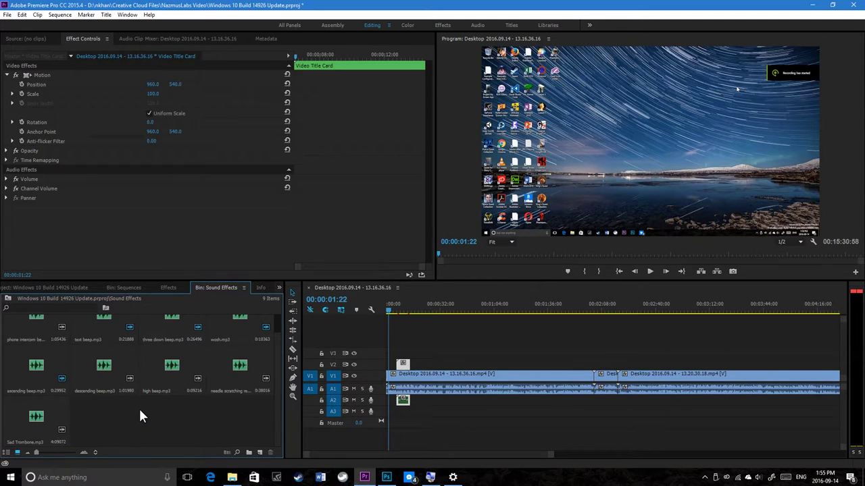
left_click_drag(105, 385, 391, 406)
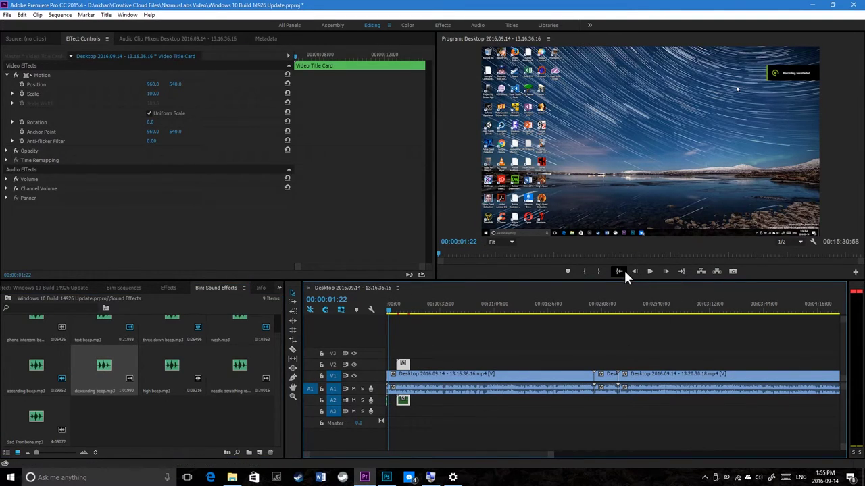
left_click(622, 270)
left_click(647, 271)
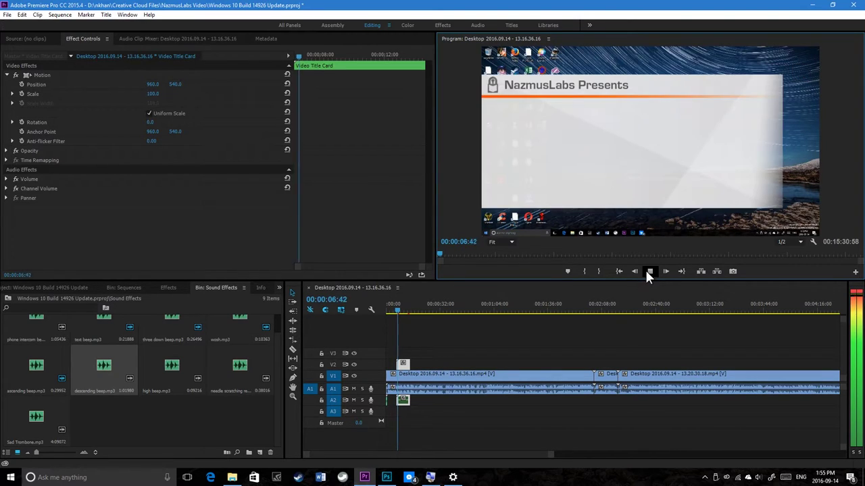
left_click(649, 271)
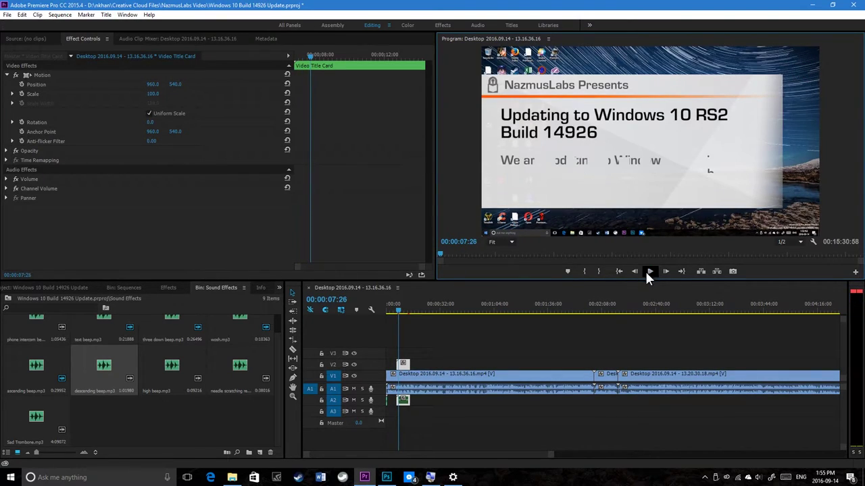
Step: Shift the V2 title card clip about 3 seconds earlier
left_click(445, 453)
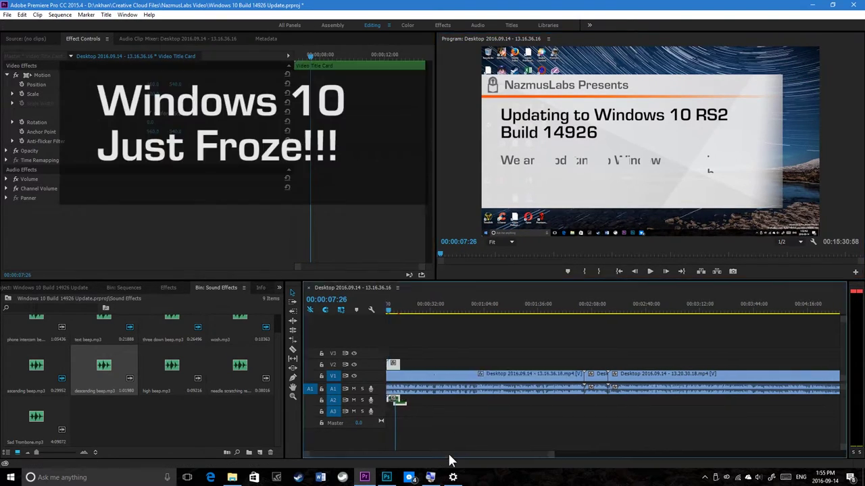
left_click(393, 309)
left_click_drag(403, 368, 574, 420)
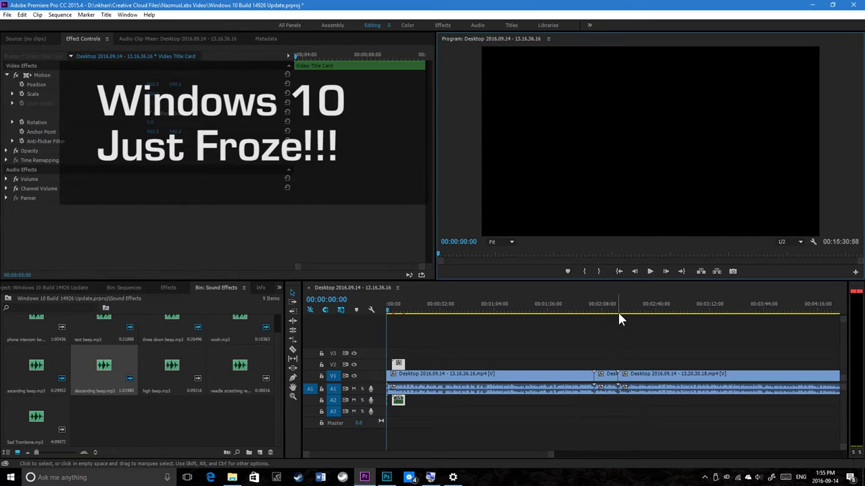
Step: Replay the title card, then nudge the V2 title clip about 1 second later
left_click(650, 272)
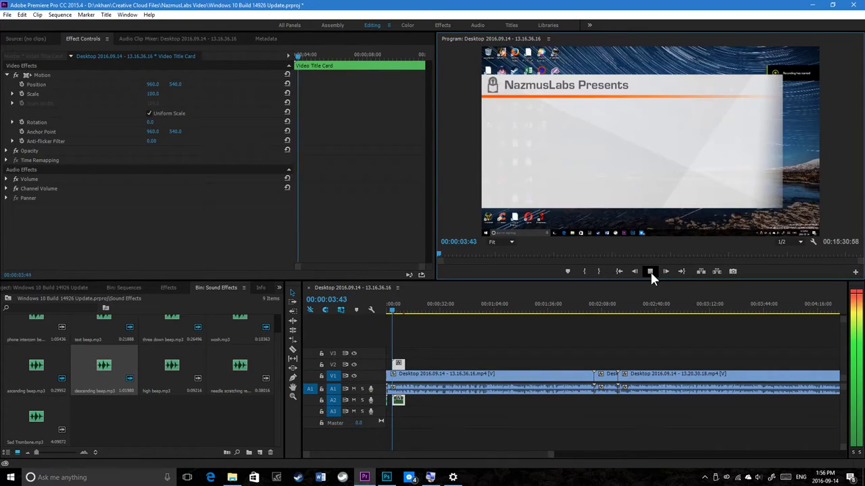
left_click(650, 272)
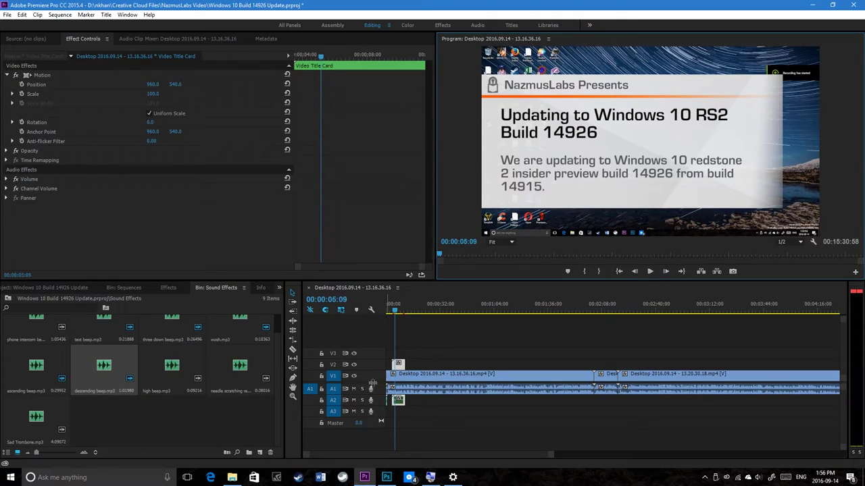
left_click(395, 309)
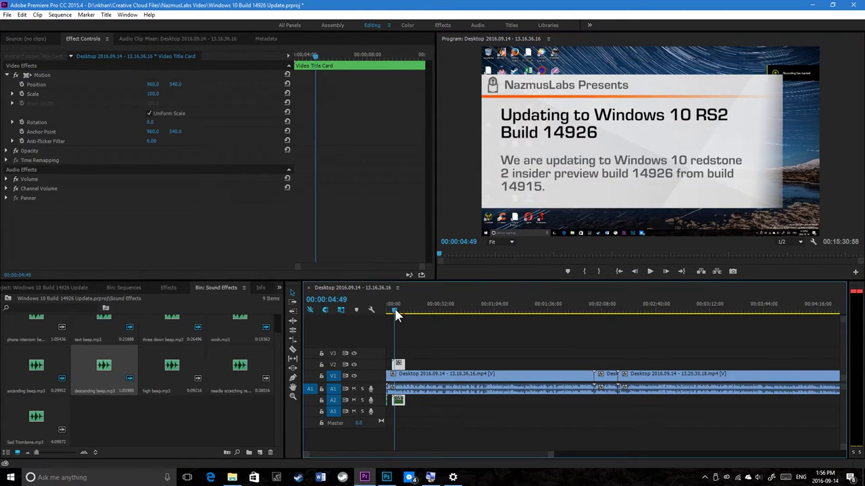
left_click_drag(399, 366, 402, 366)
Step: Replay to verify the adjusted title timing, then check the Windows Update status
left_click(389, 307)
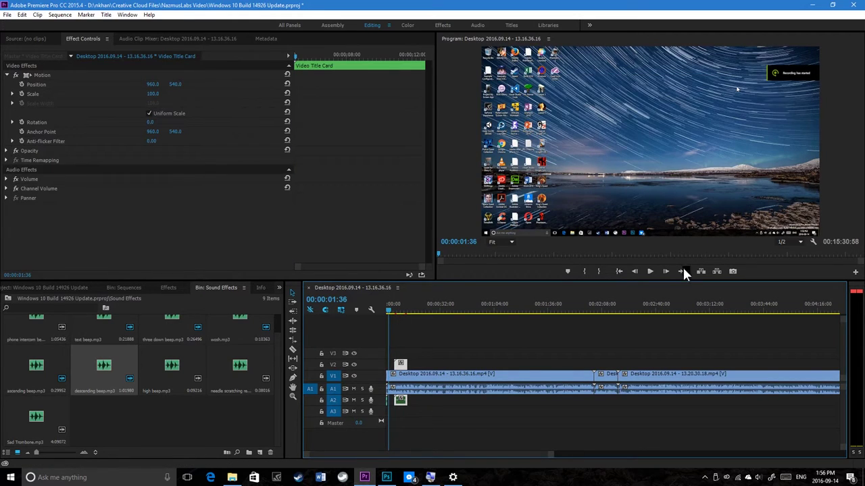
left_click(651, 271)
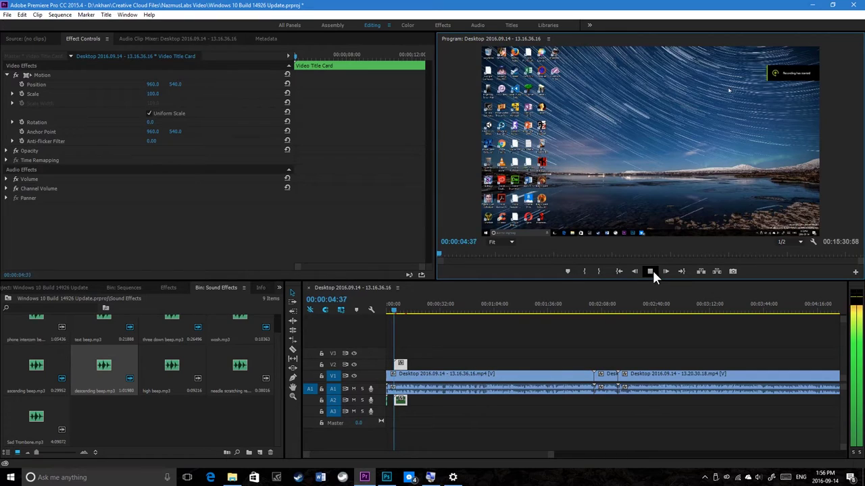
left_click(652, 270)
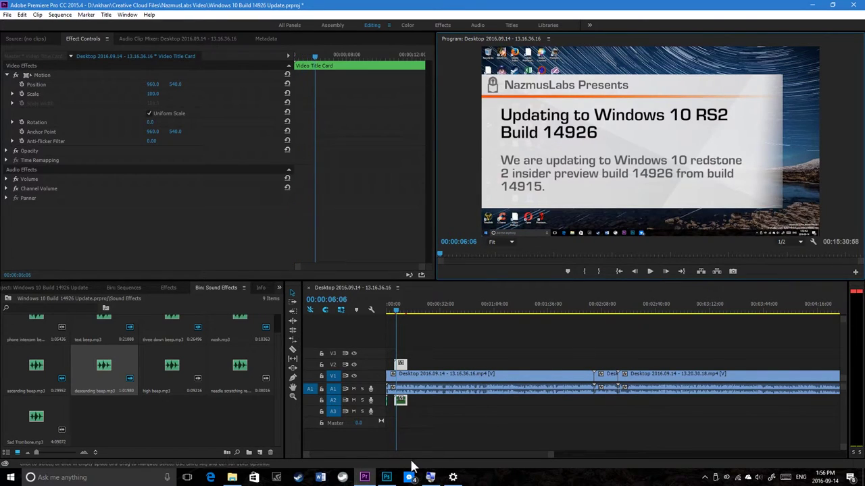
left_click_drag(423, 454, 575, 439)
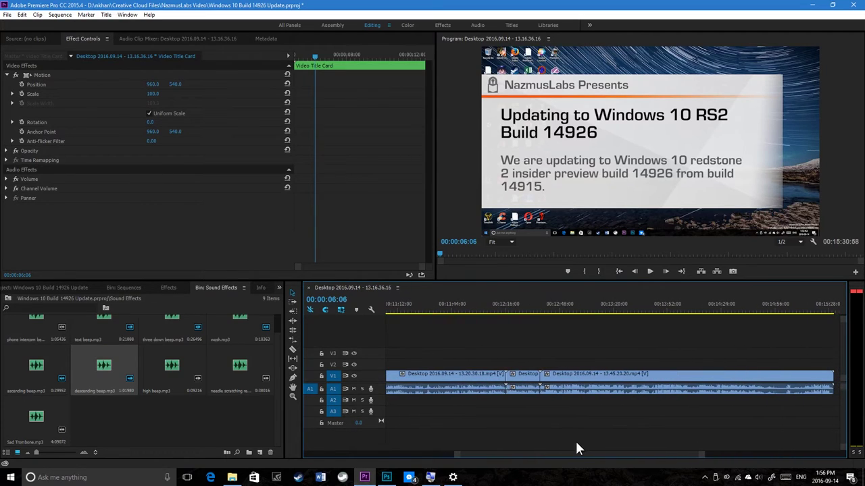
left_click(462, 479)
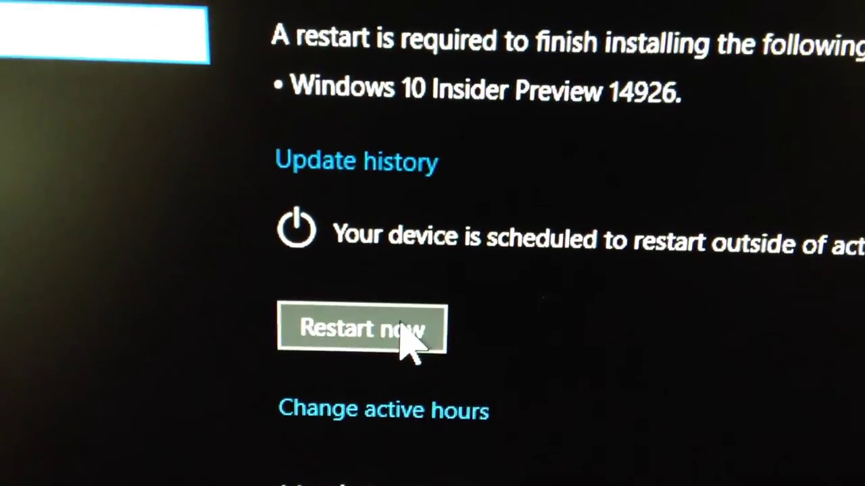
Step: Restart the PC from Windows Update to finish installing Insider Preview build 14926
left_click(400, 330)
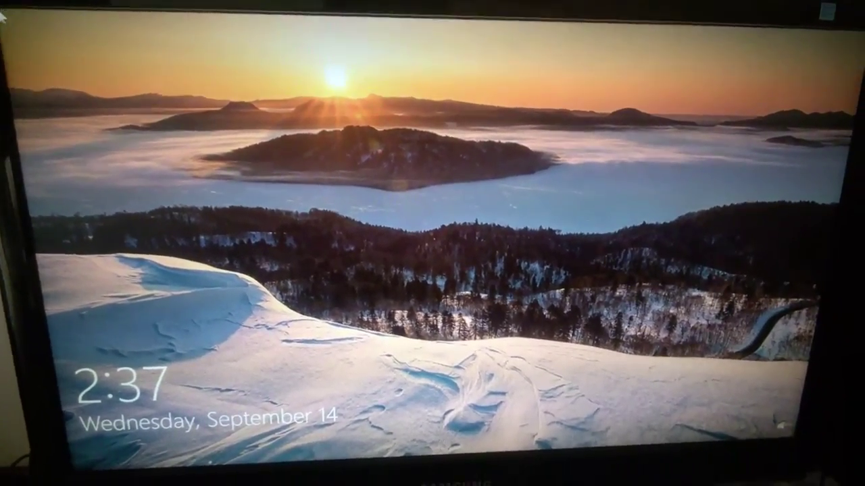
Step: Dismiss the lock screen, erase the partly typed password, and reveal the PIN and password sign-in options
key("space")
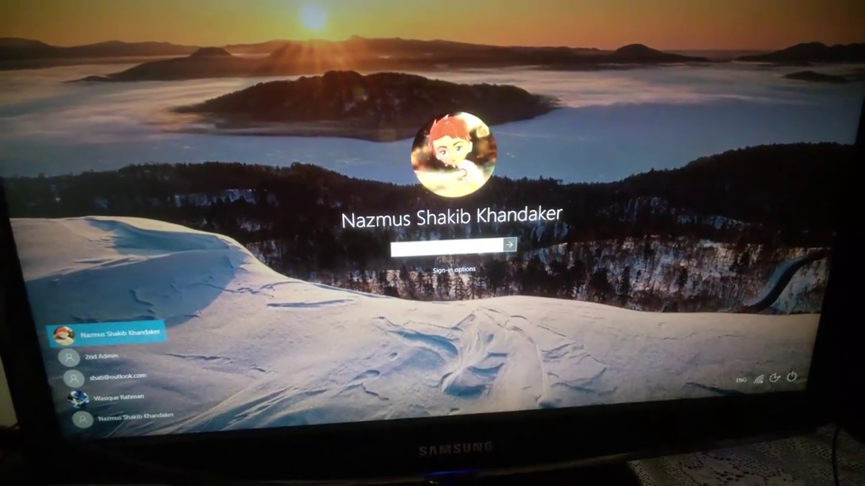
type("****")
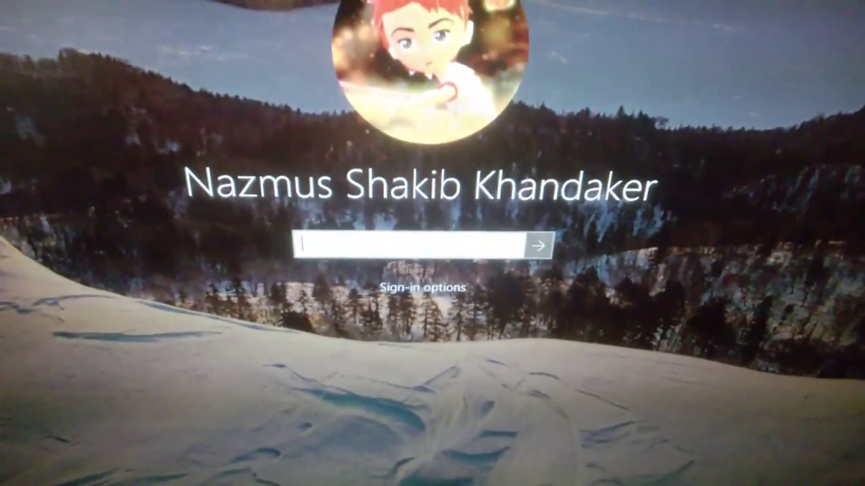
type("*")
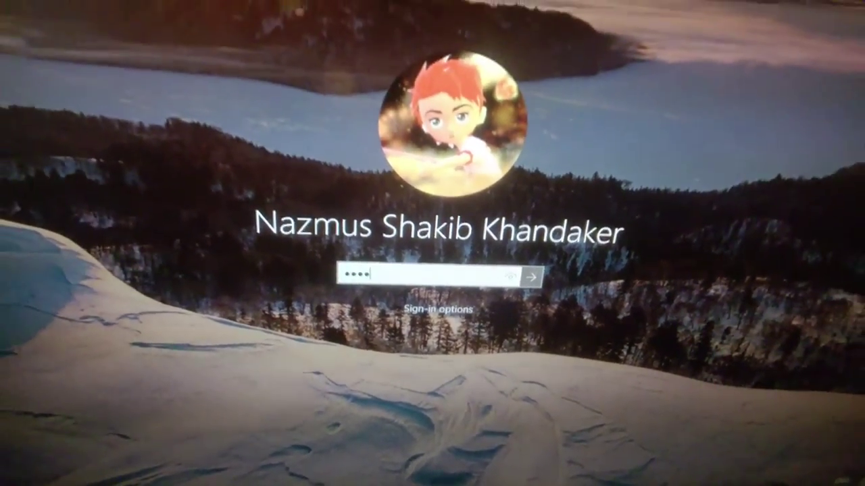
key("BackSpace")
key("BackSpace")
key("BackSpace")
key("BackSpace")
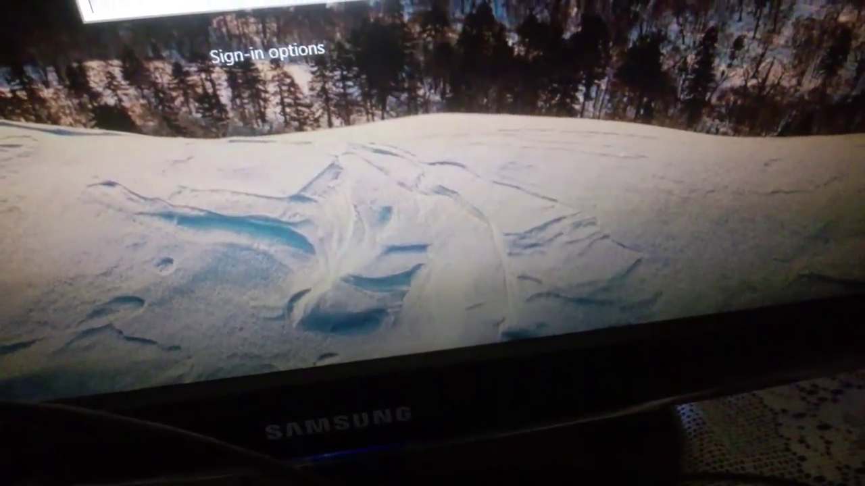
left_click(230, 60)
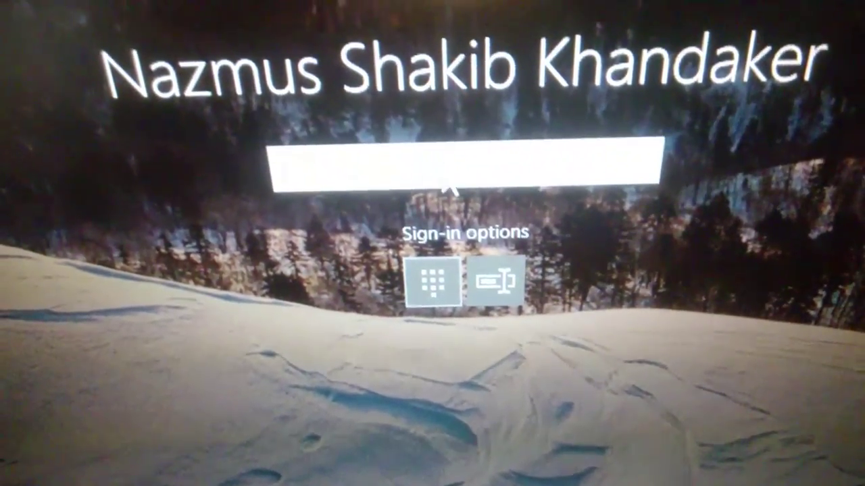
Step: Enter the account PIN to sign in and reach the build 14926 desktop
type("••")
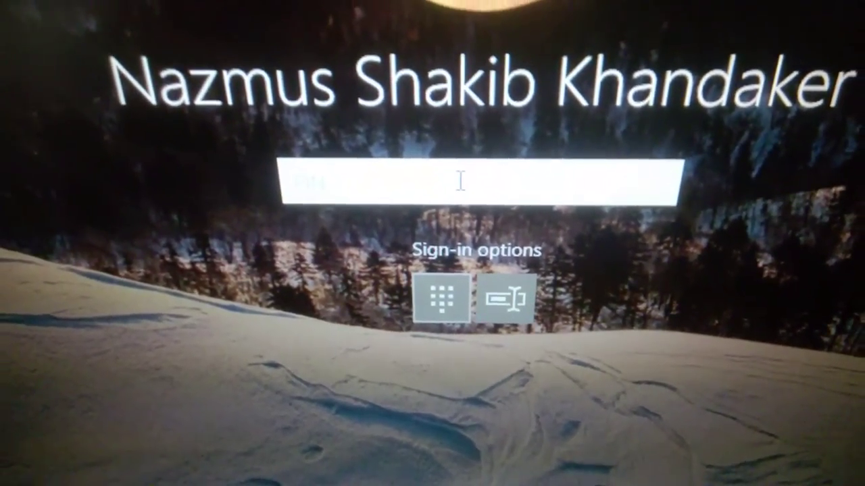
key("Return")
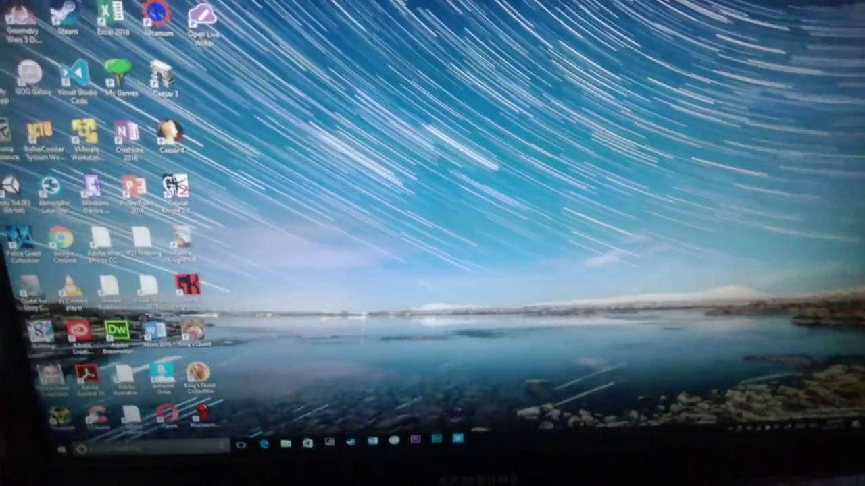